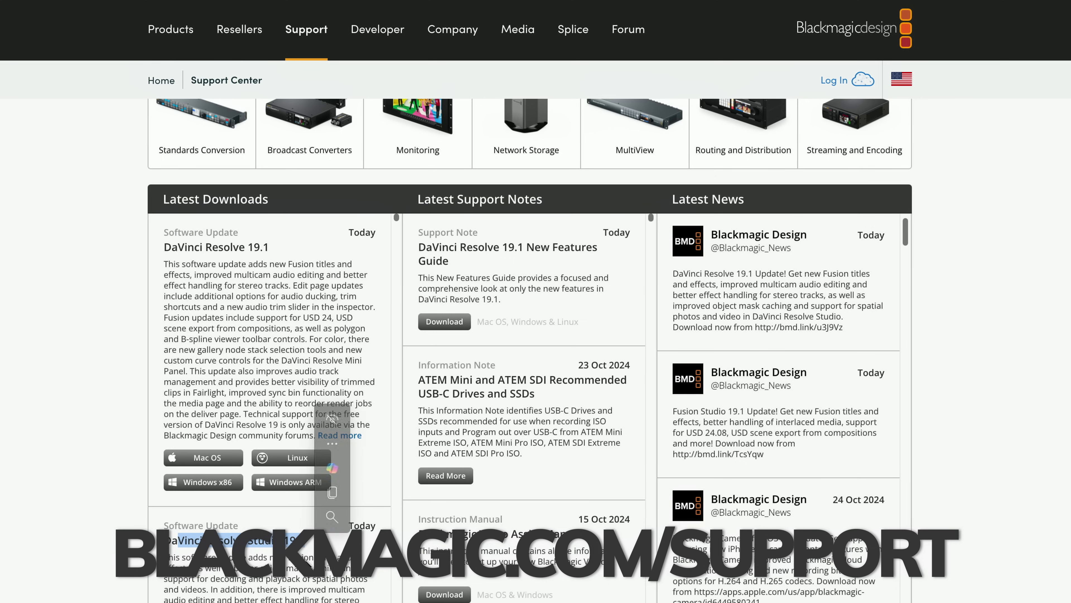
Look through the latest downloads in the Support Center and highlight the DaVinci Resolve 19.1 New Features Guide heading.
scroll(270, 405, "down", 6)
scroll(270, 405, "up", 5)
scroll(301, 556, "up", 1)
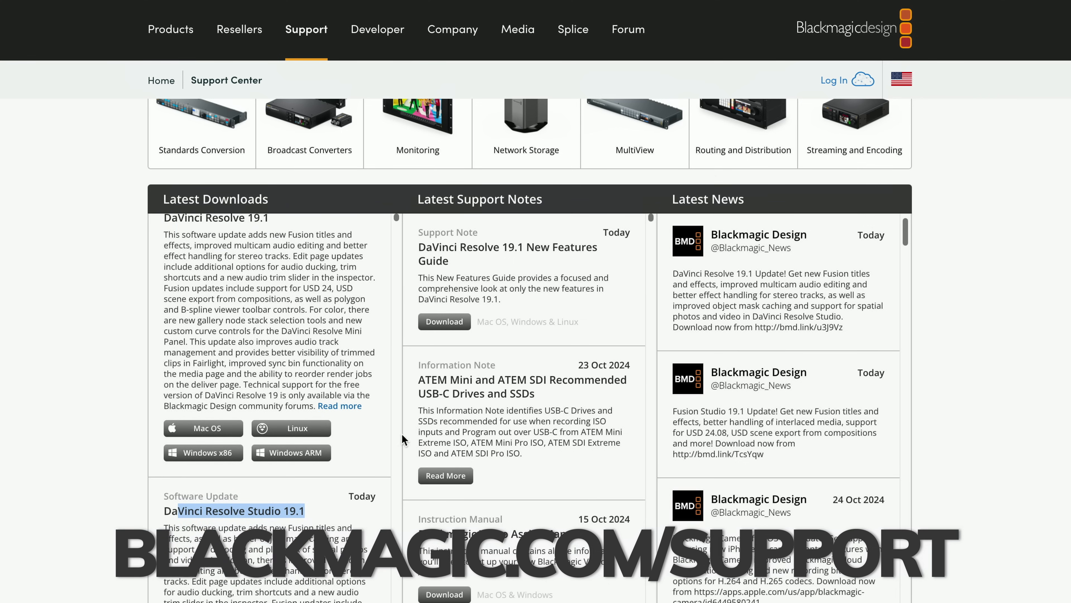
left_click_drag(420, 248, 596, 250)
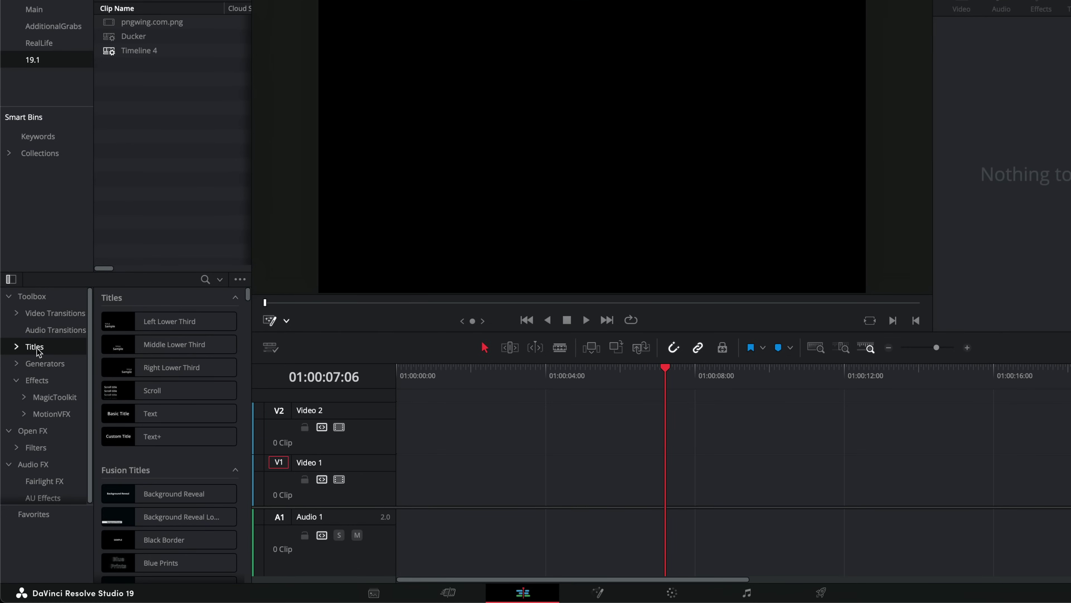
Browse the Fusion Titles in the edit page's effects library, previewing titles such as Circus, Gradient Outline and Pow!!
scroll(166, 369, "down", 3)
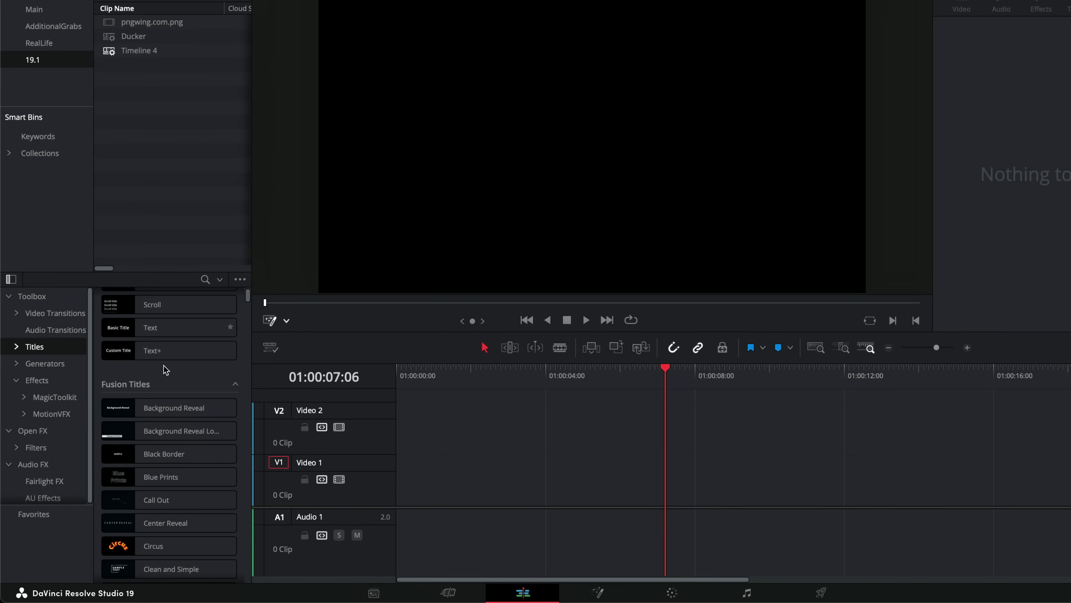
scroll(165, 369, "down", 2)
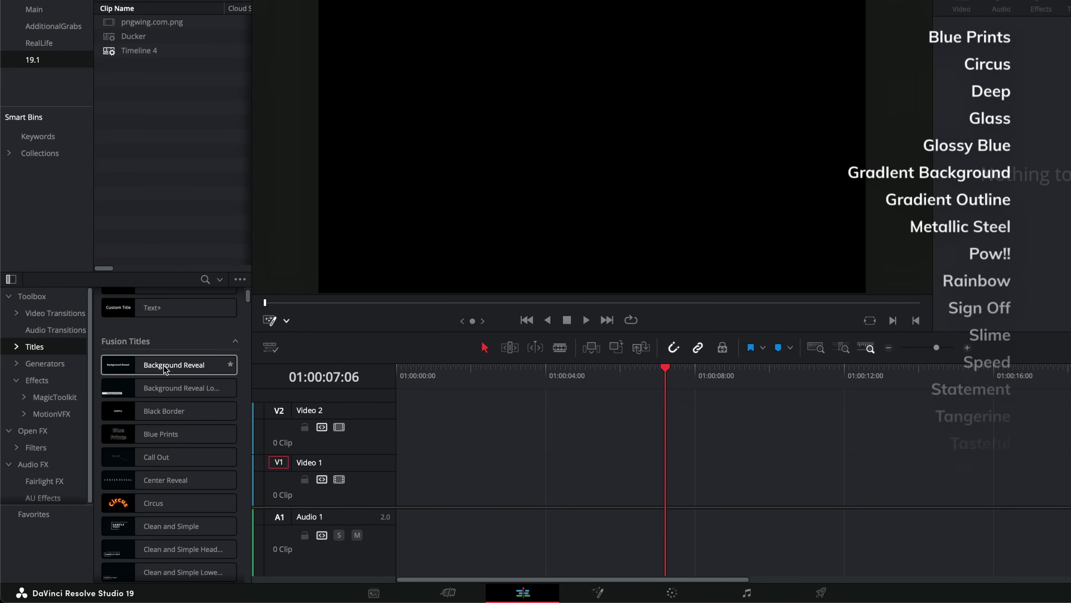
scroll(164, 370, "down", 2)
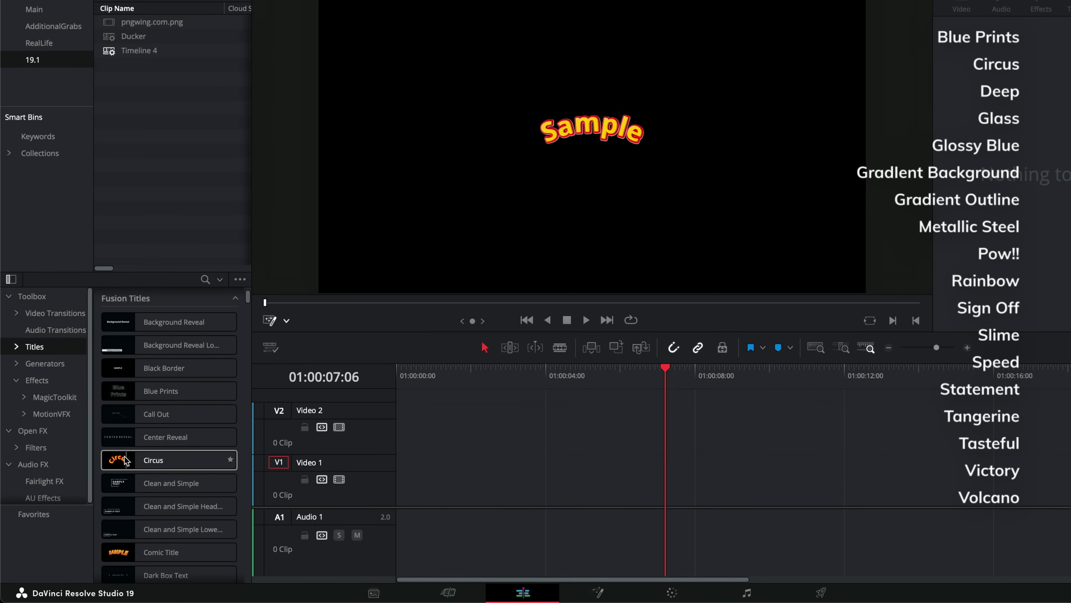
scroll(170, 464, "down", 6)
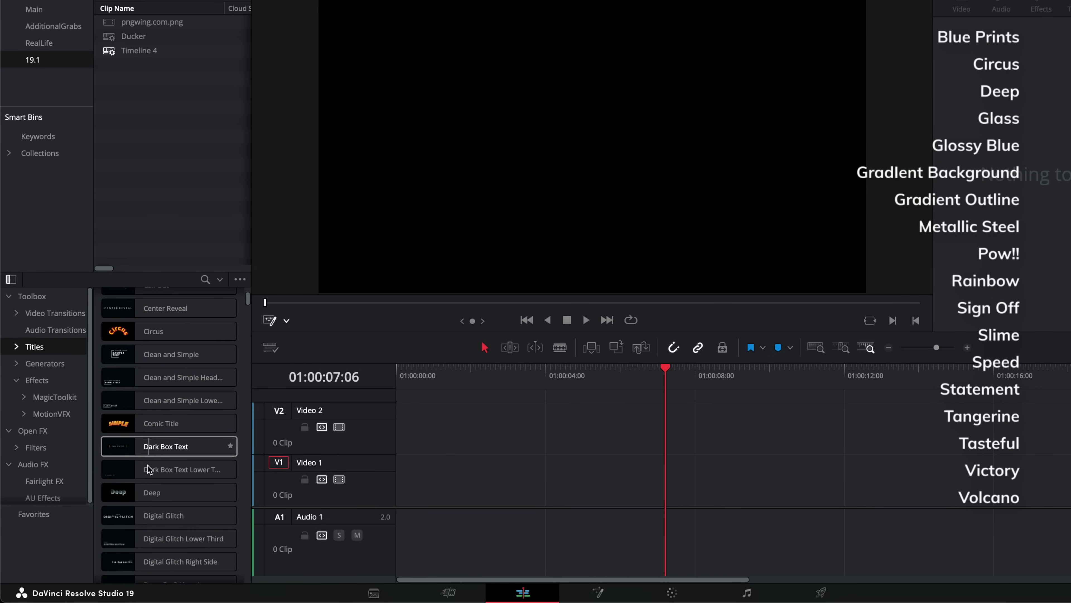
scroll(185, 523, "down", 12)
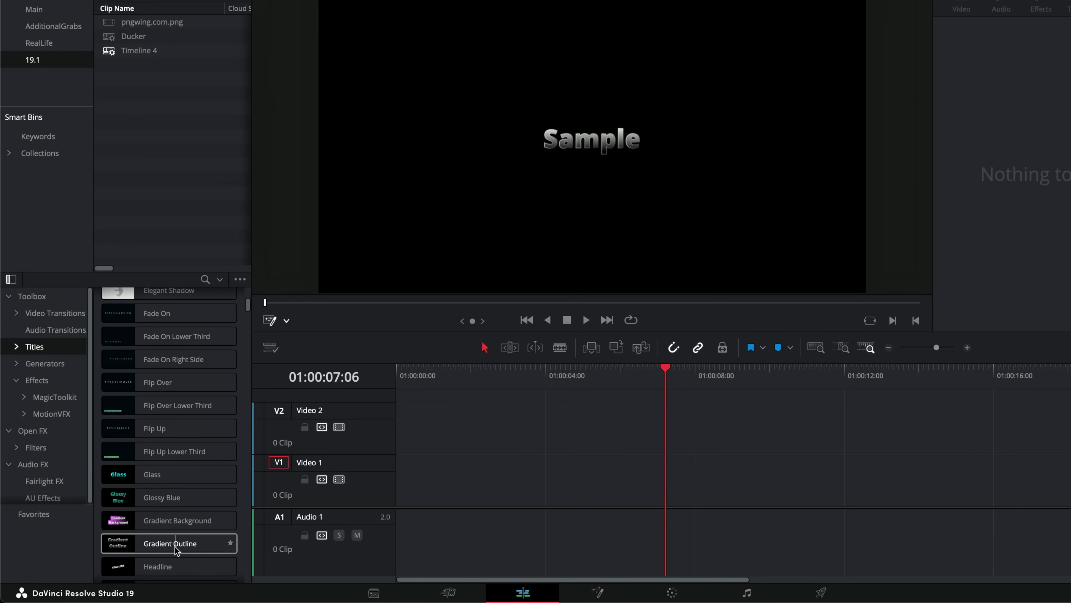
scroll(175, 548, "down", 15)
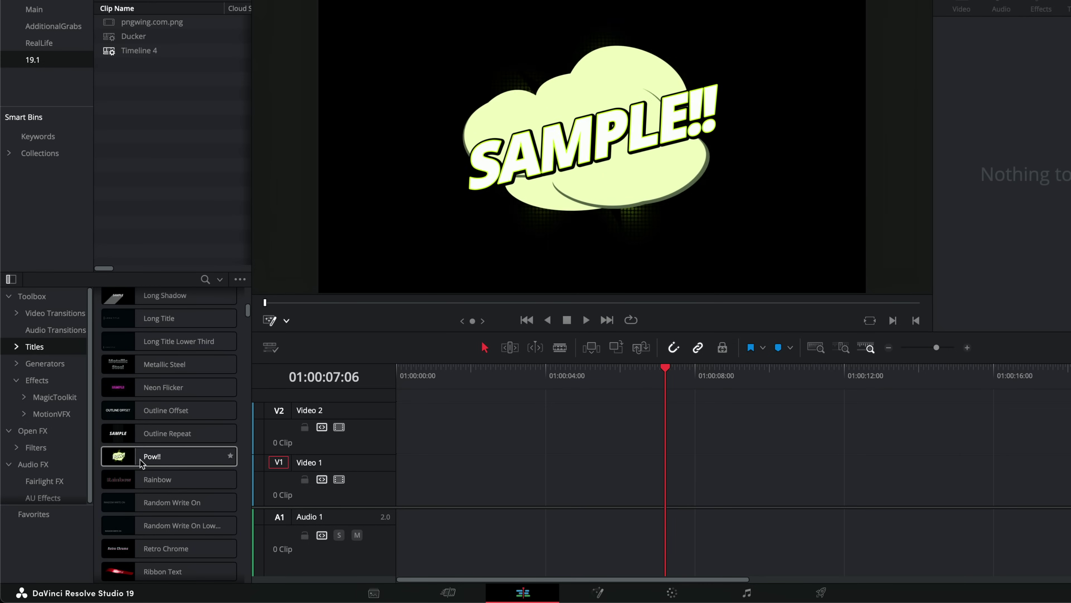
Place the Pow!! title on Video 1, play it, and replace its sample text with a first name followed by exclamation marks.
left_click_drag(158, 462, 405, 487)
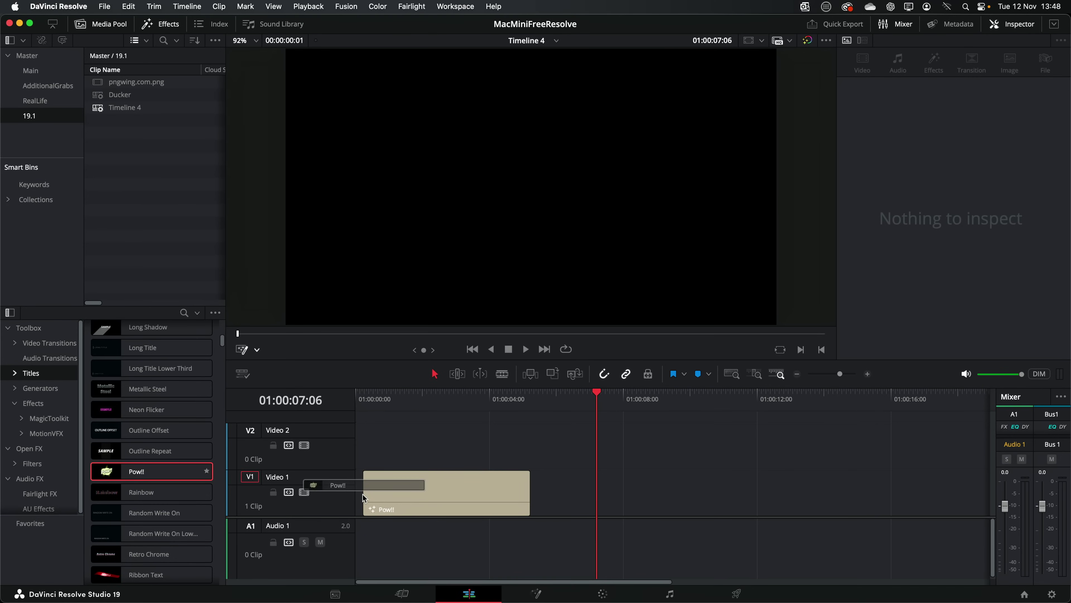
left_click(367, 400)
key("space")
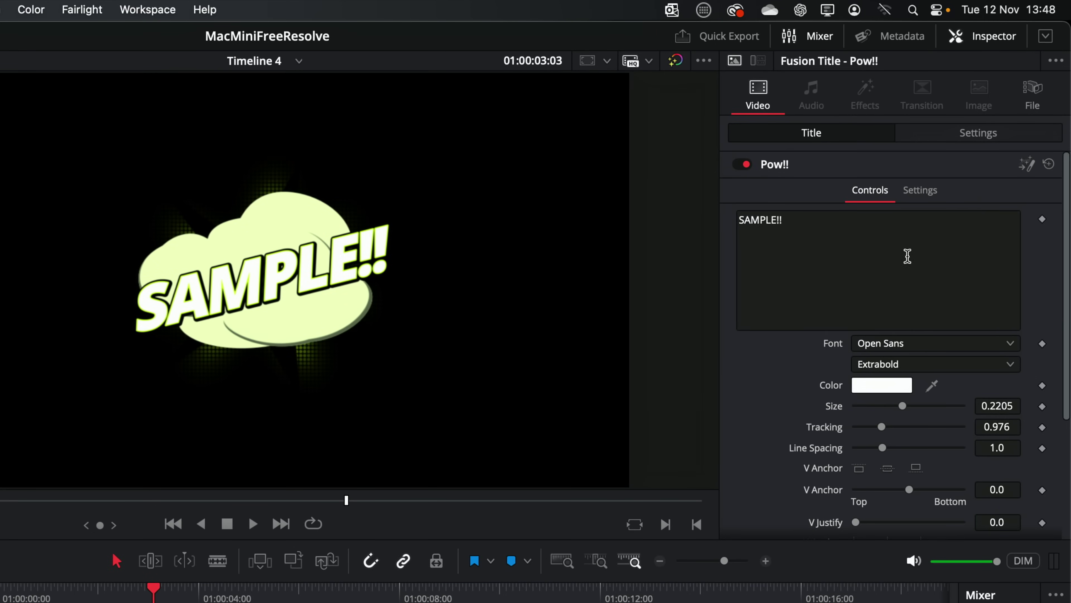
type("ALEX!!!!")
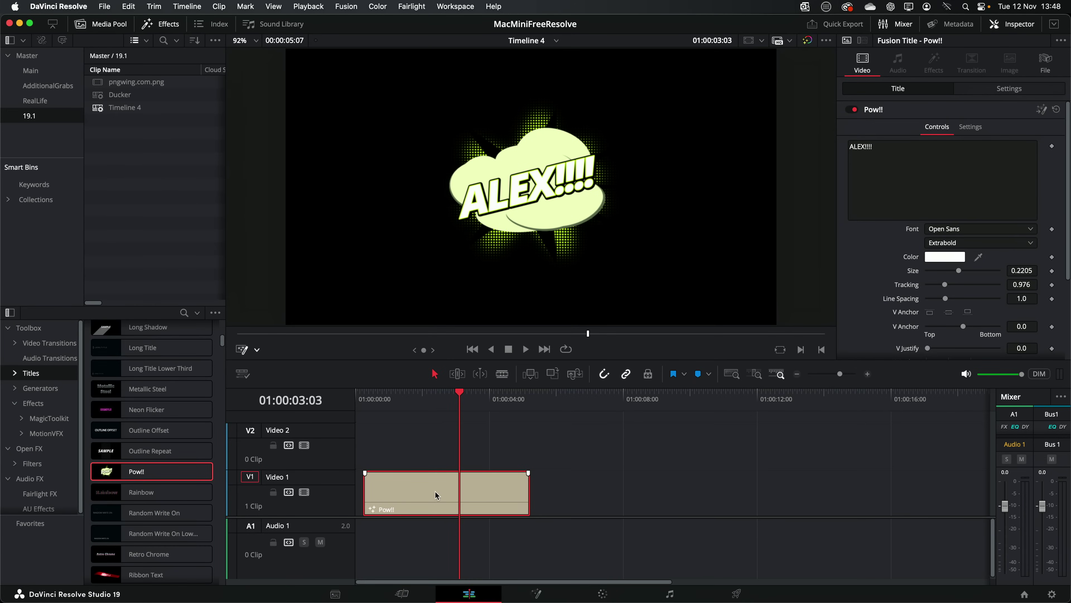
Delete the Pow!! clip and place the Sign Off Fusion title on Video 1 in its stead.
key("Delete")
scroll(185, 486, "down", 7)
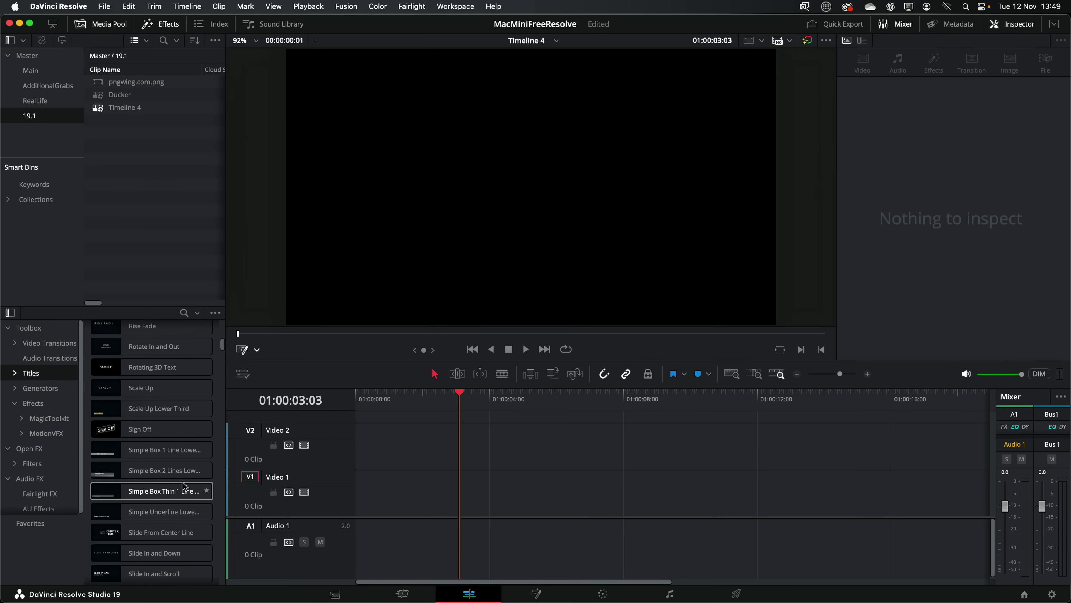
left_click_drag(139, 428, 388, 501)
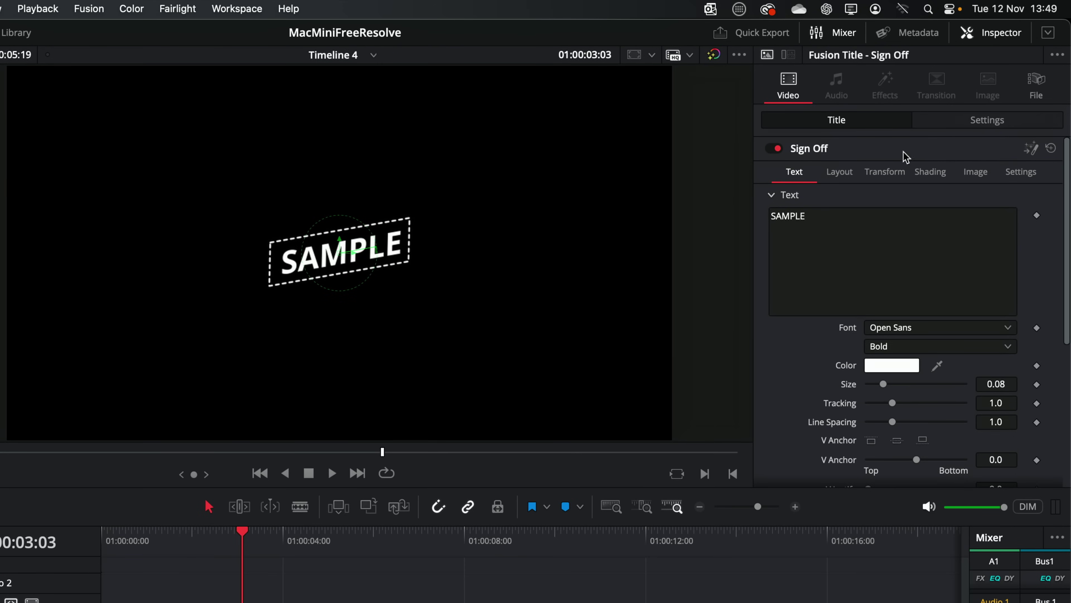
Look through the Sign Off title's layout, transform, shading and text settings in the Inspector.
left_click(900, 127)
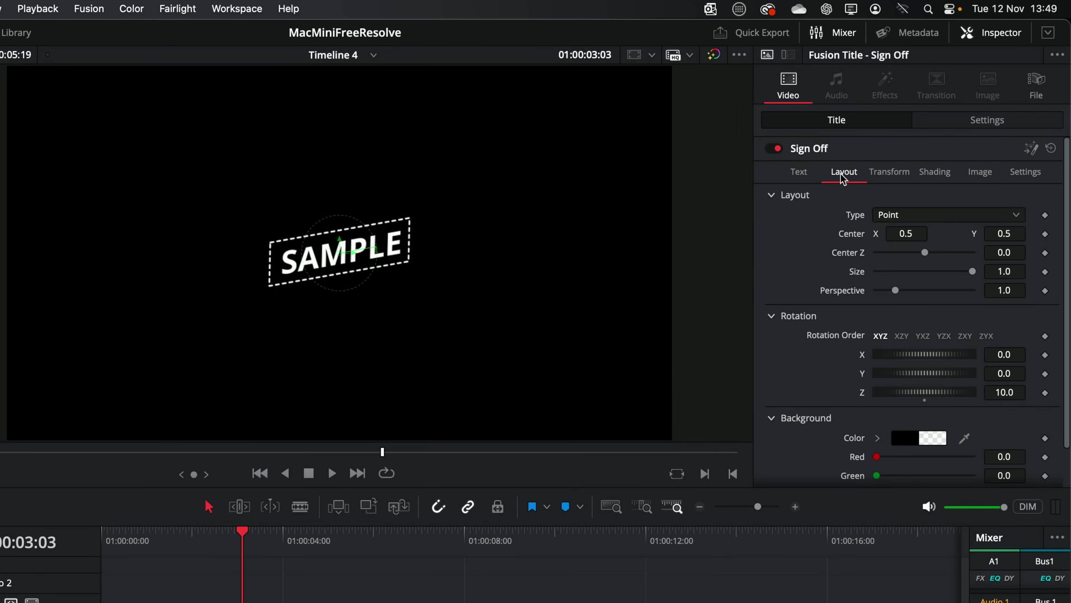
left_click(887, 177)
left_click(940, 178)
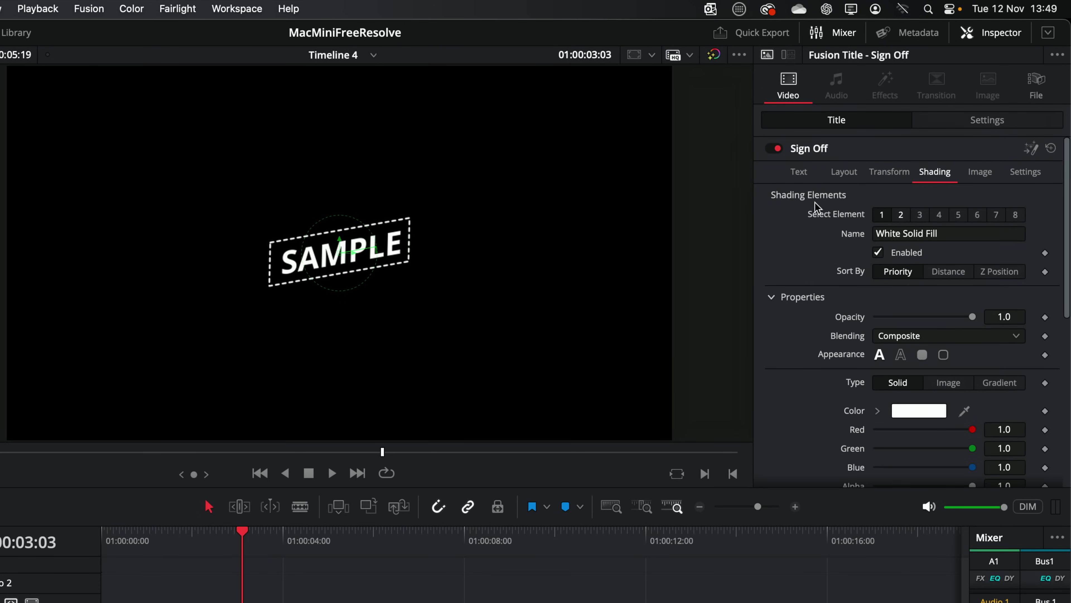
left_click(800, 173)
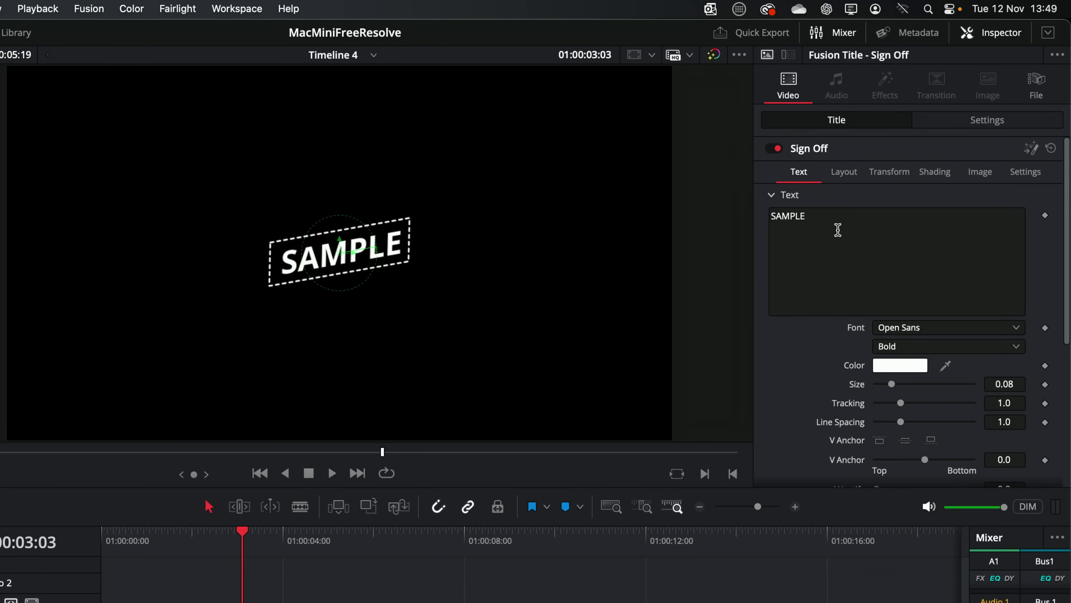
scroll(838, 229, "down", 5)
scroll(896, 213, "up", 5)
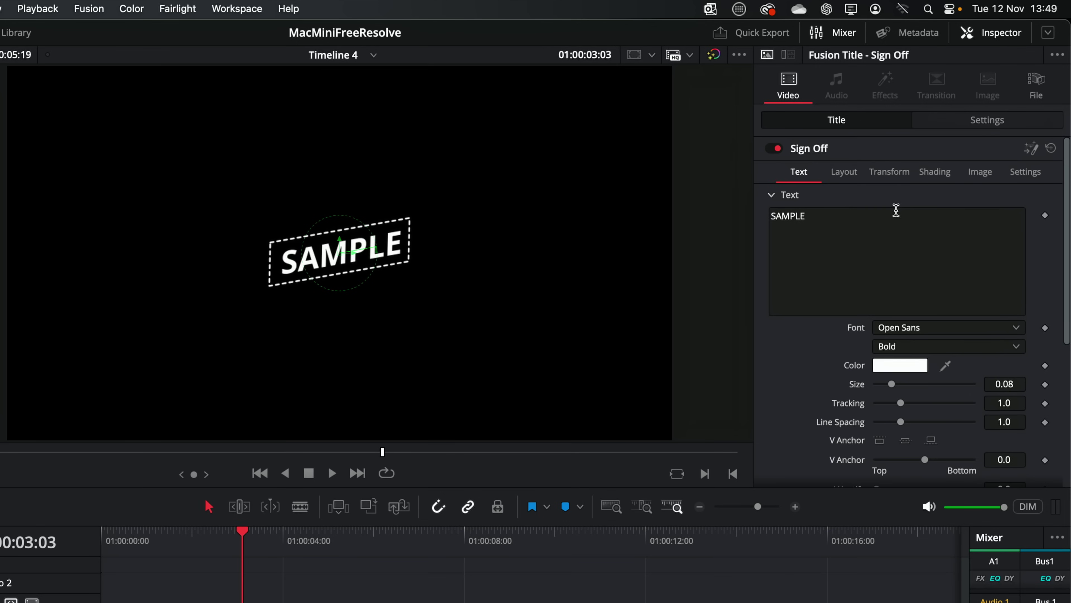
Switch the Sign Off title's White Solid Fill shading element off and on again, and select shading element 2.
left_click(934, 174)
left_click(878, 253)
left_click(879, 253)
left_click(901, 214)
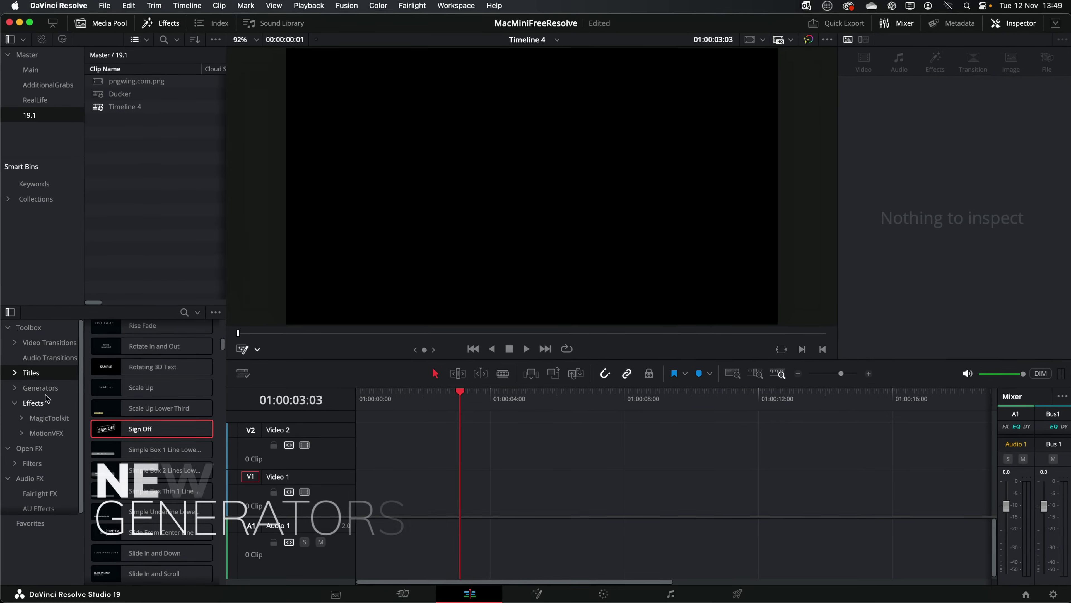
Place the Cartoon Cloud Sky Fusion generator on Video 1 and play it from the start of the clip.
left_click(30, 391)
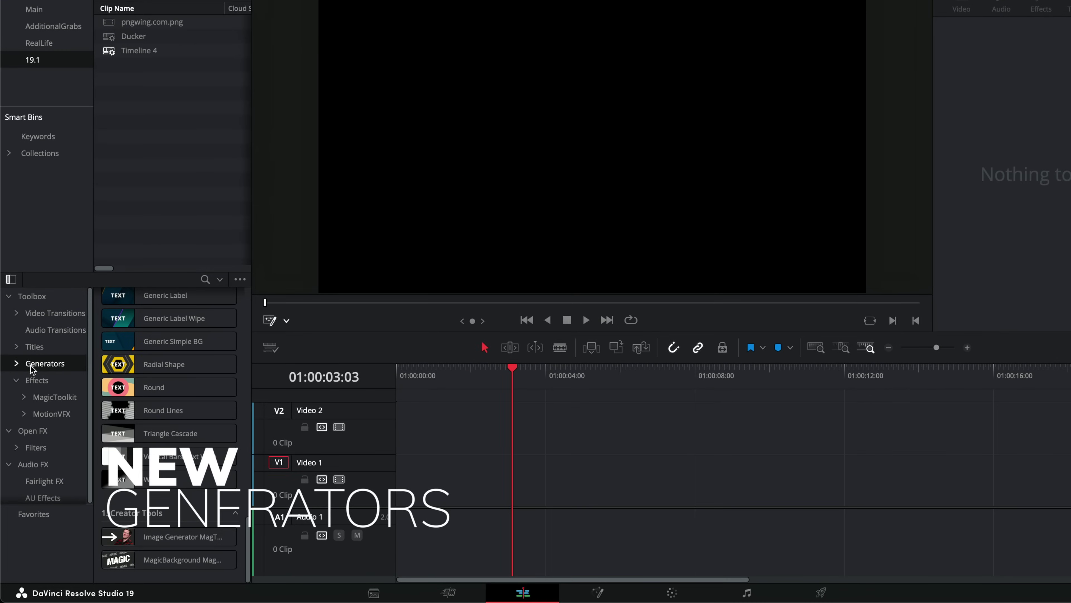
scroll(126, 390, "down", 15)
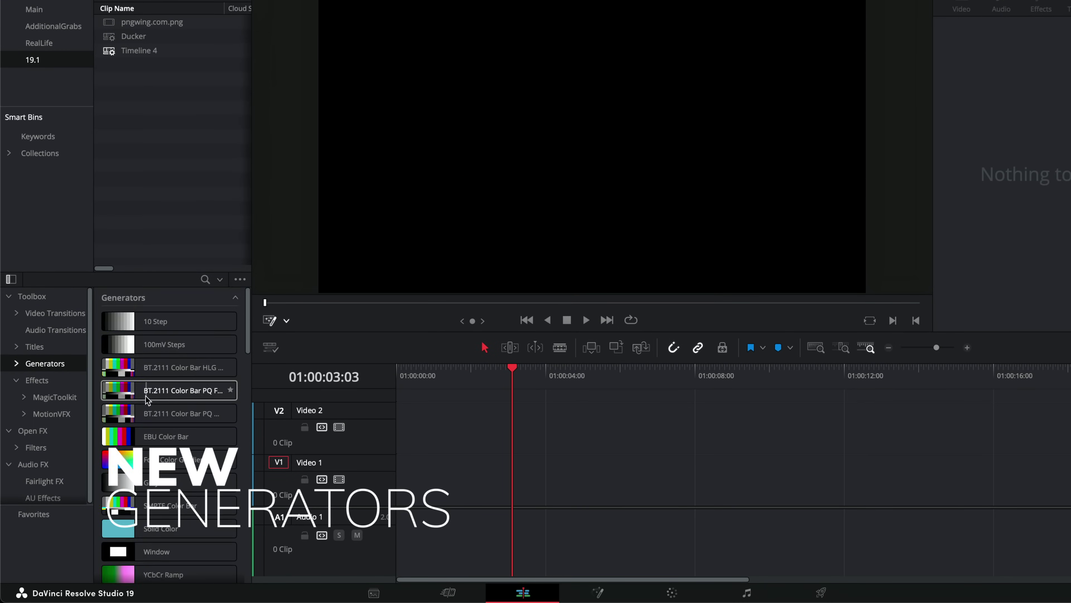
scroll(146, 394, "down", 4)
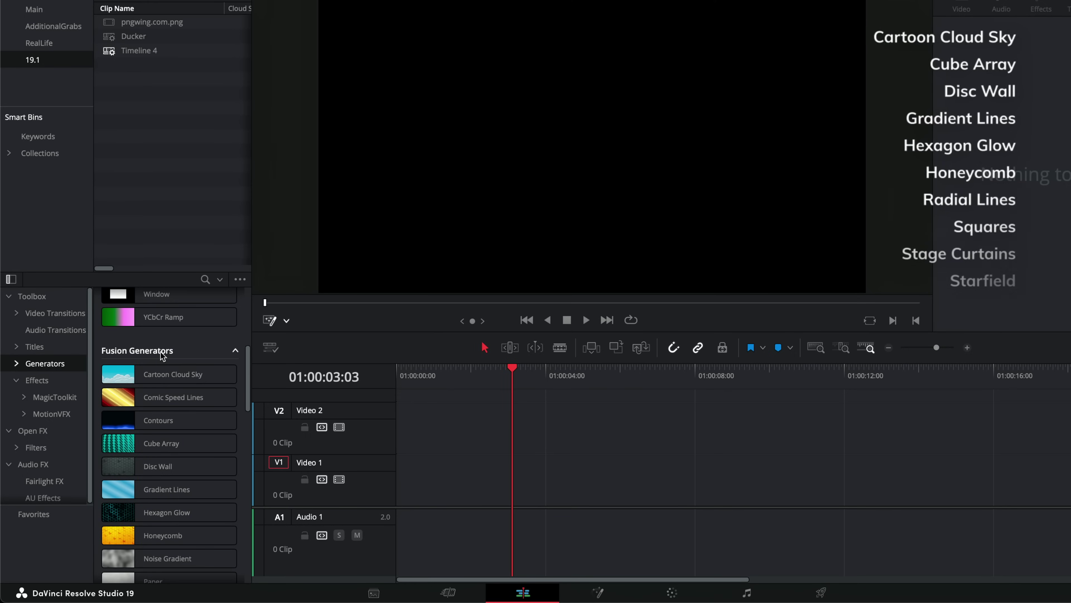
left_click_drag(122, 383, 426, 470)
left_click(427, 373)
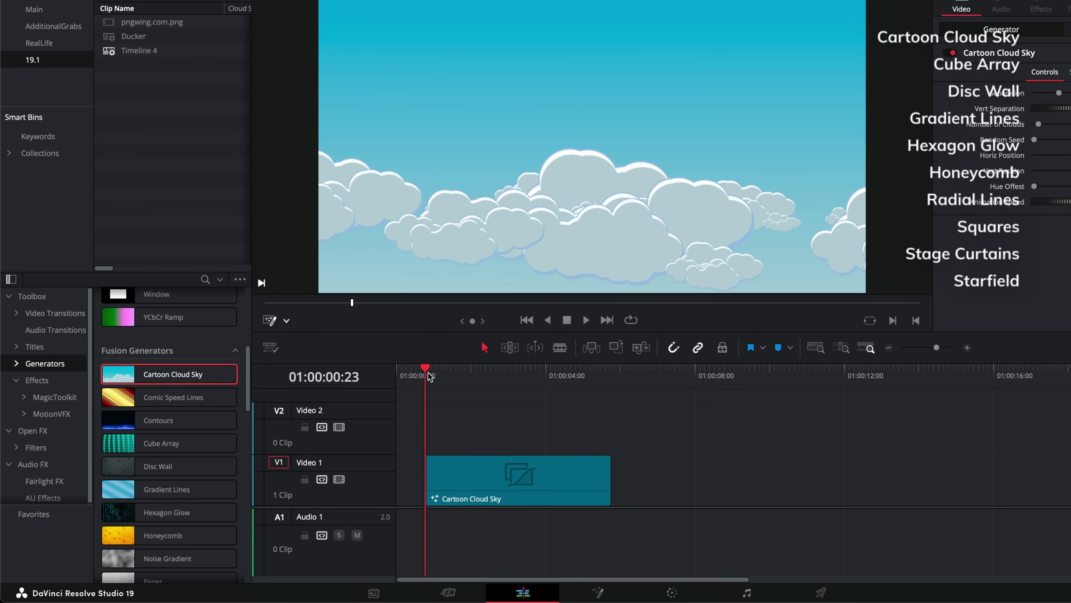
key("space")
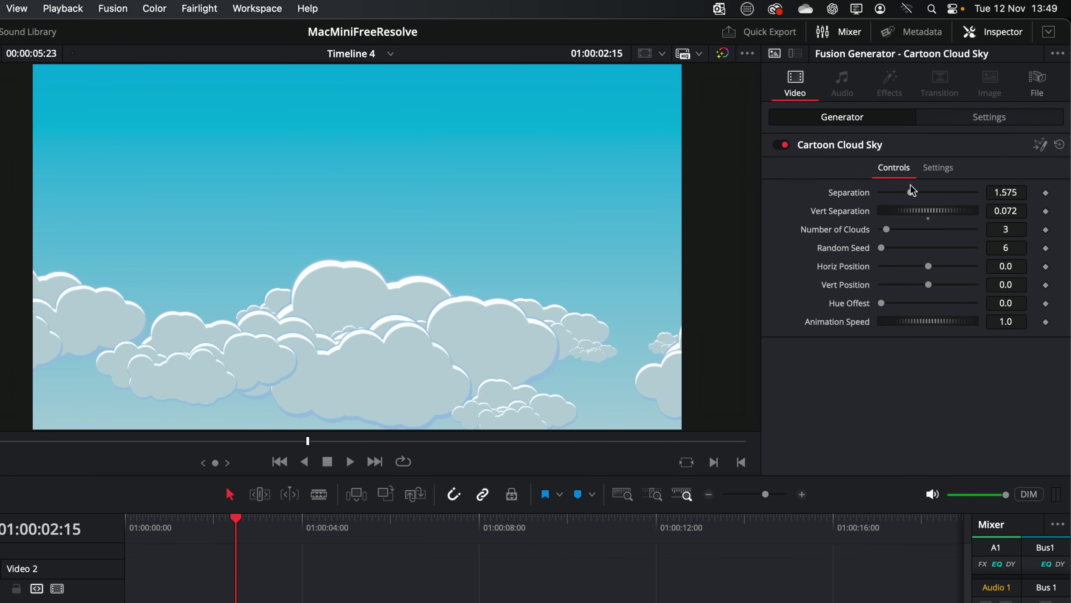
Set the clouds' Separation to 1.969, Vert Separation 0.0, Number of Clouds 6, Random Seed 3350 and Animation Speed 1.529, and play the result.
left_click_drag(909, 197, 892, 255)
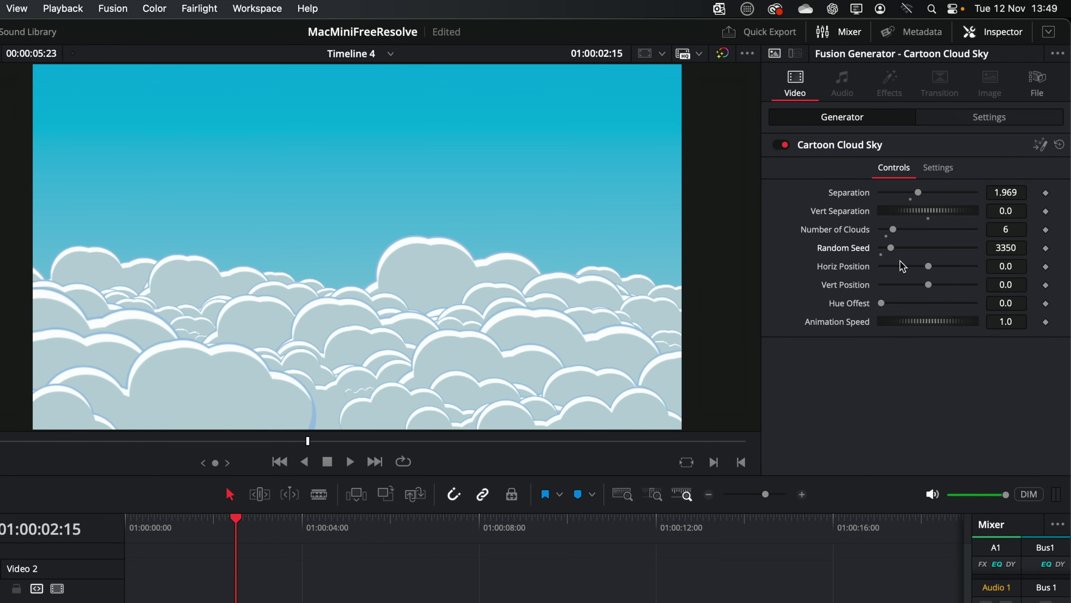
left_click_drag(893, 322, 957, 330)
left_click(170, 523)
key("space")
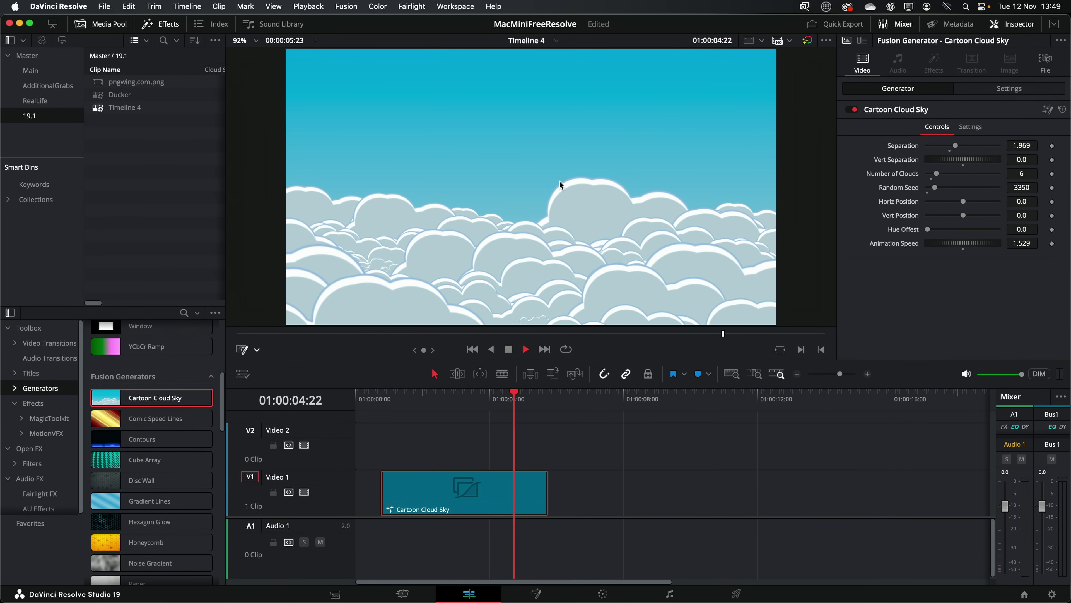
Delete the Cartoon Cloud Sky clip and preview other Fusion generators, including Disc Wall, Hexagon Glow and Squares.
key("BackSpace")
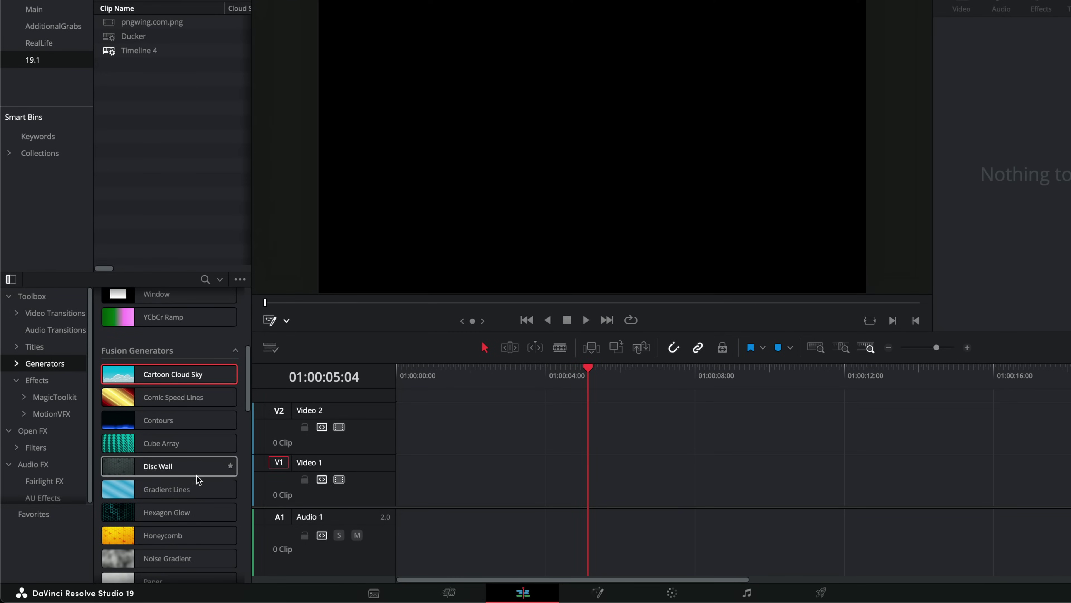
left_click(189, 469)
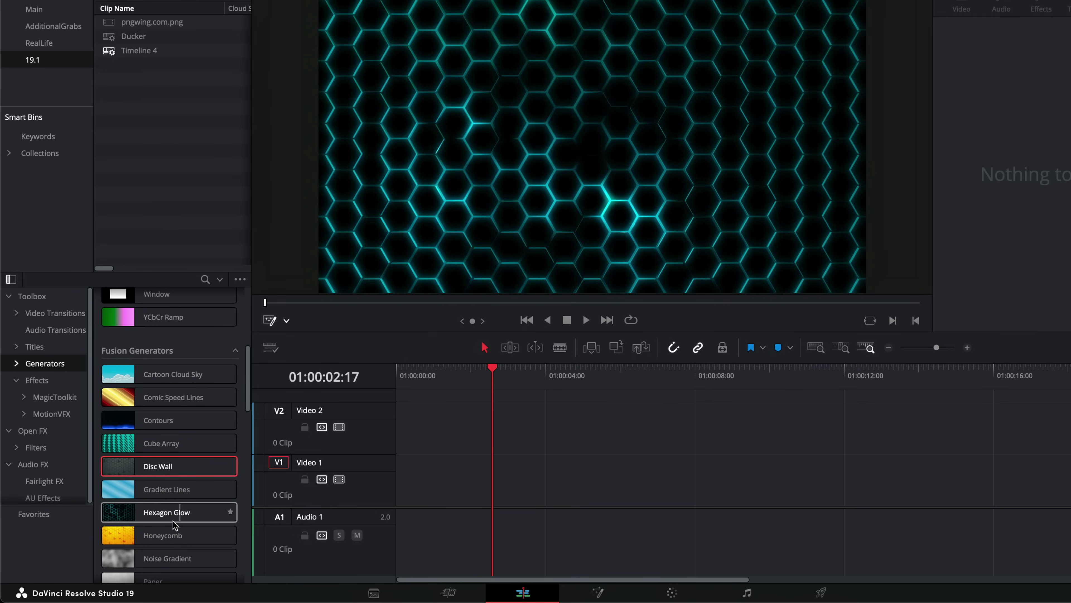
scroll(171, 532, "down", 3)
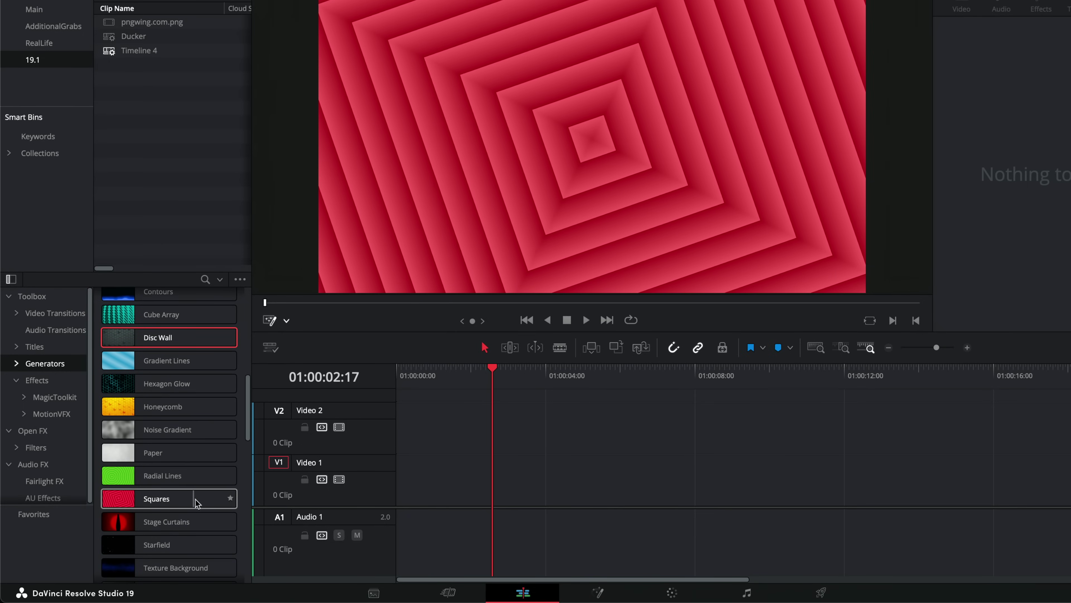
scroll(123, 502, "down", 1)
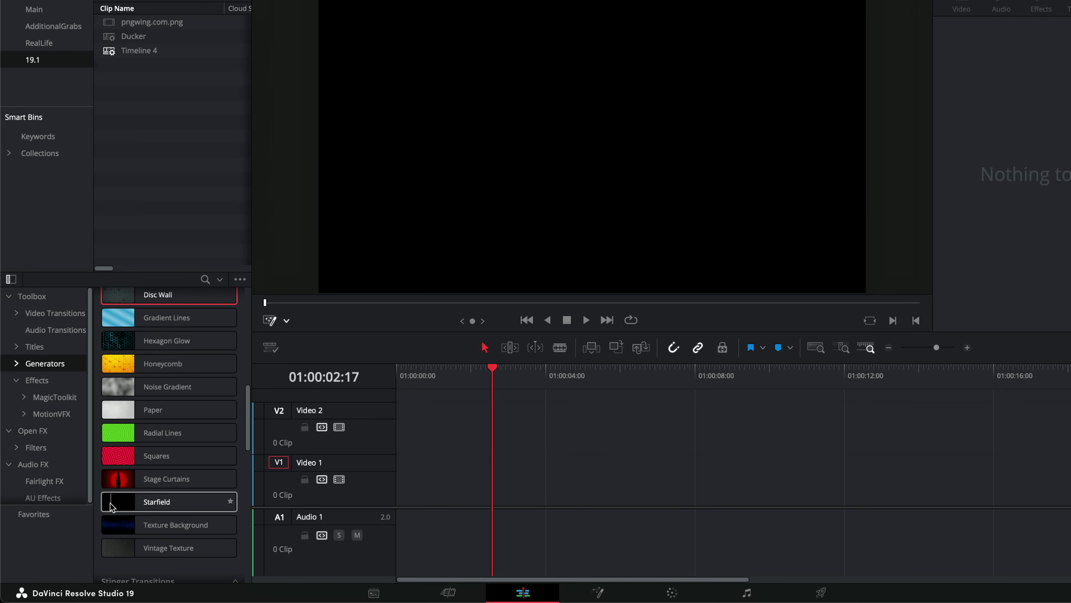
Try the Starfield generator on Video 1 by playing it, and undo its placement.
left_click_drag(134, 503, 433, 471)
key("space")
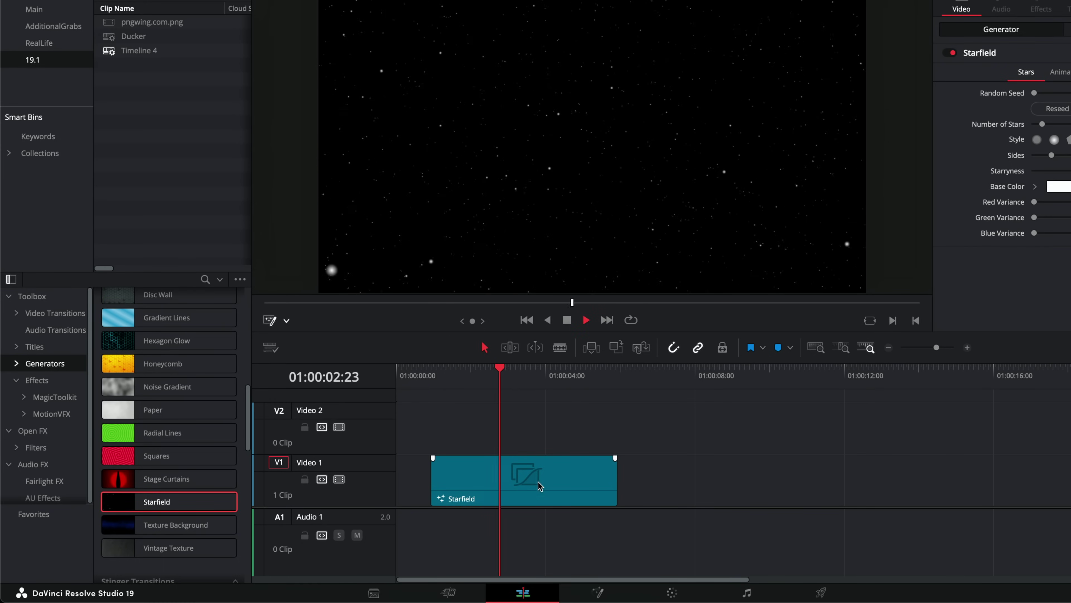
key("ctrl+z")
Place the Stage Curtains generator on Video 2 over Video Assist_0006.mov from the Main bin on Video 1, and play from the timeline's start.
left_click_drag(211, 480, 403, 437)
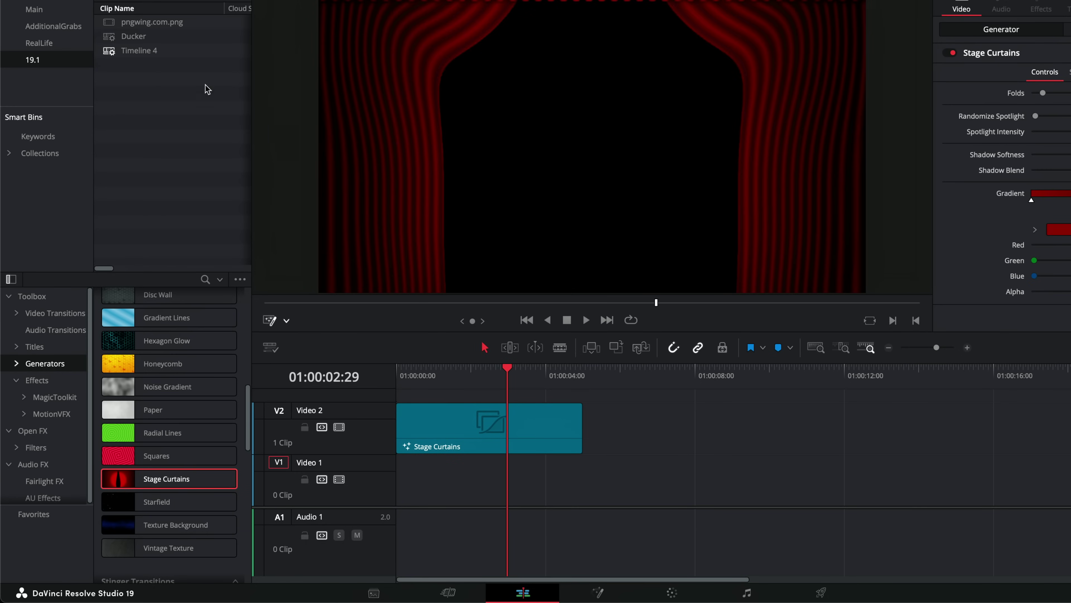
left_click(51, 13)
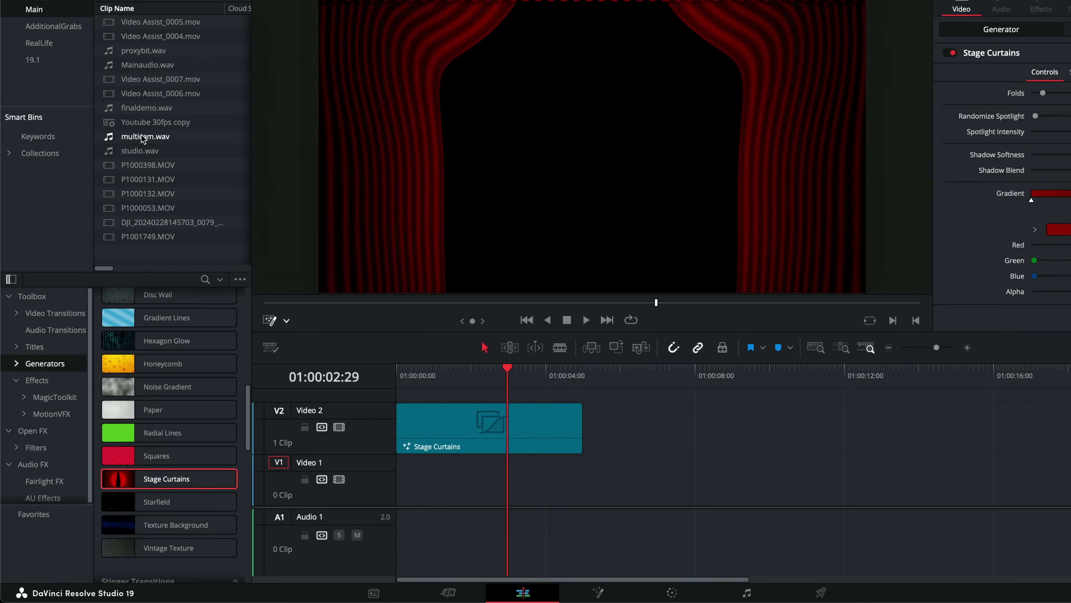
left_click_drag(140, 101, 411, 479)
key("Home")
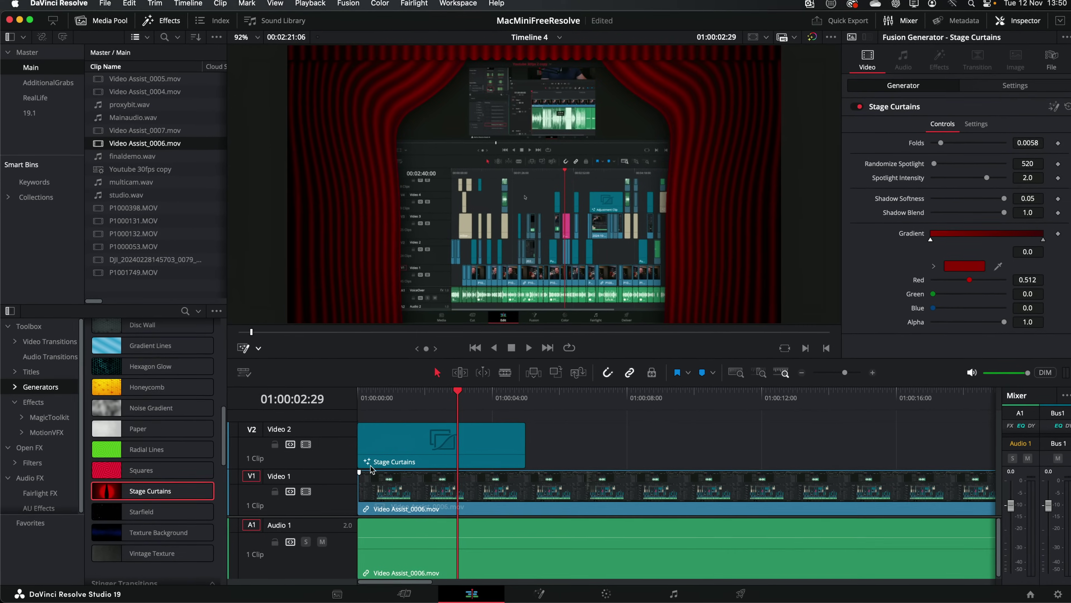
key("space")
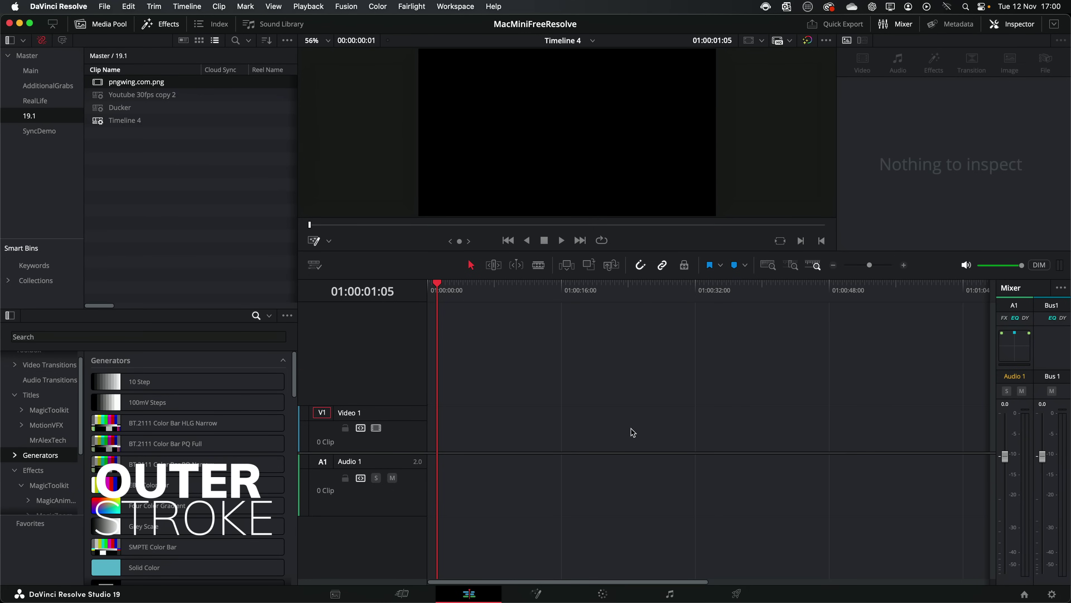
Place pngwing.com.png at the start of Video 1 and apply the Outer Stroke effect to it.
left_click(37, 476)
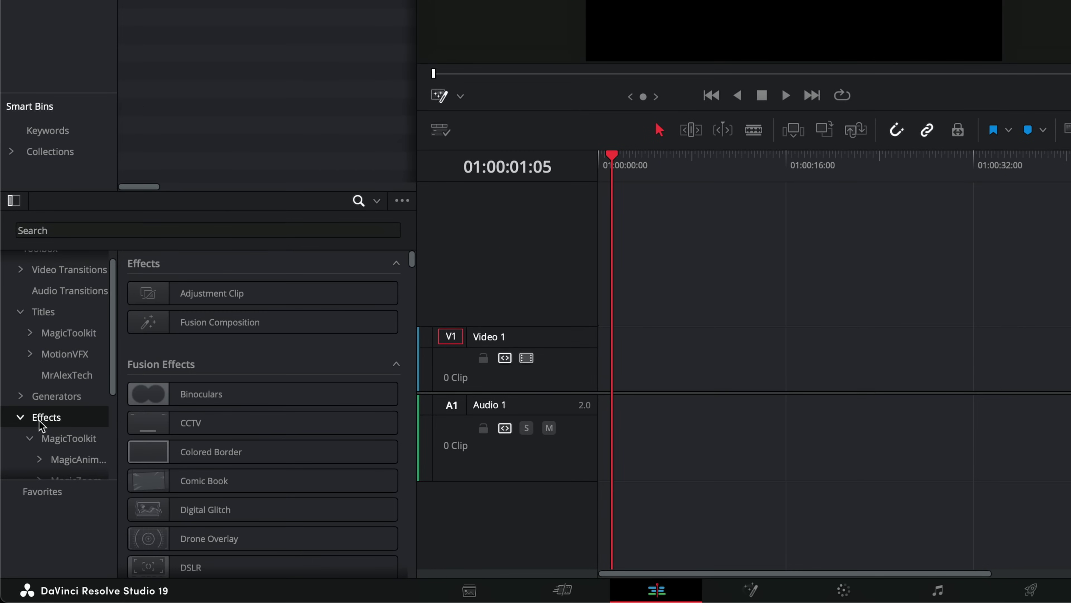
scroll(232, 371, "down", 10)
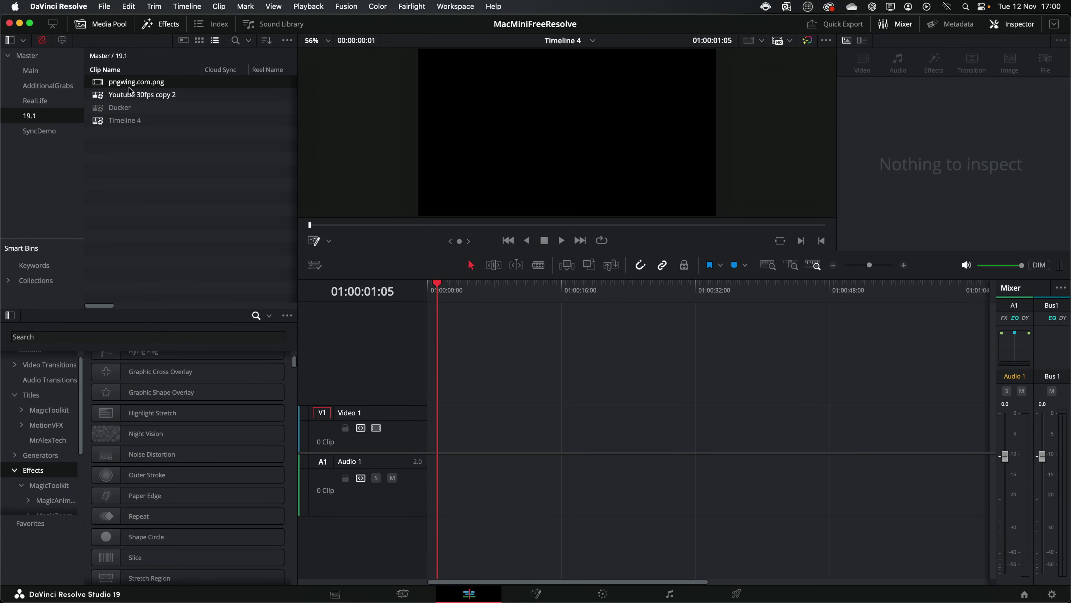
left_click_drag(476, 391, 616, 428)
left_click_drag(530, 435, 514, 434)
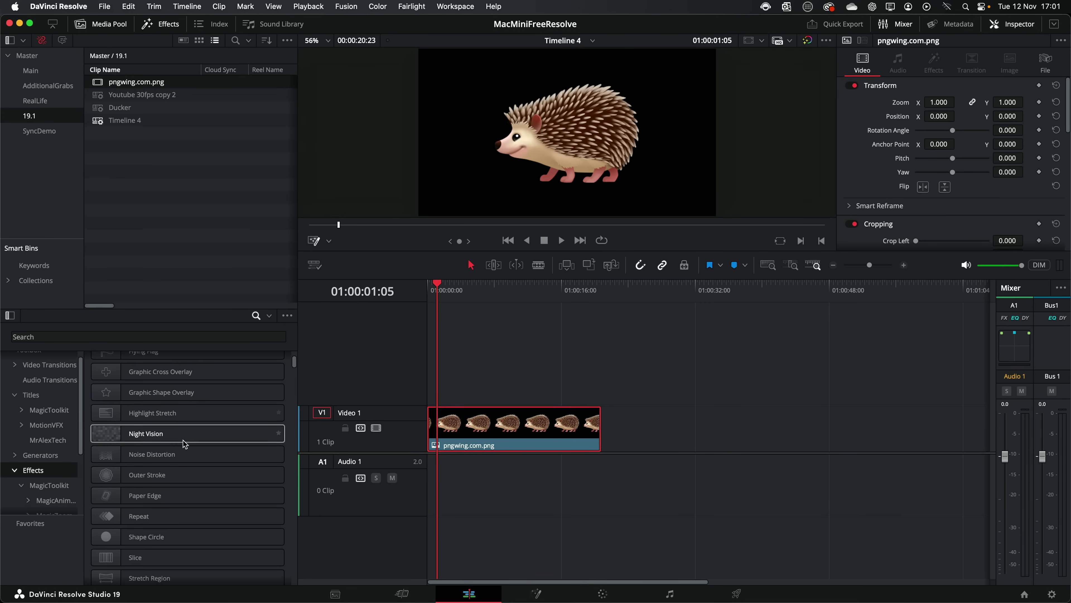
mouse_move(135, 473)
left_mouse_down()
mouse_move(230, 450)
mouse_move(495, 426)
left_mouse_up()
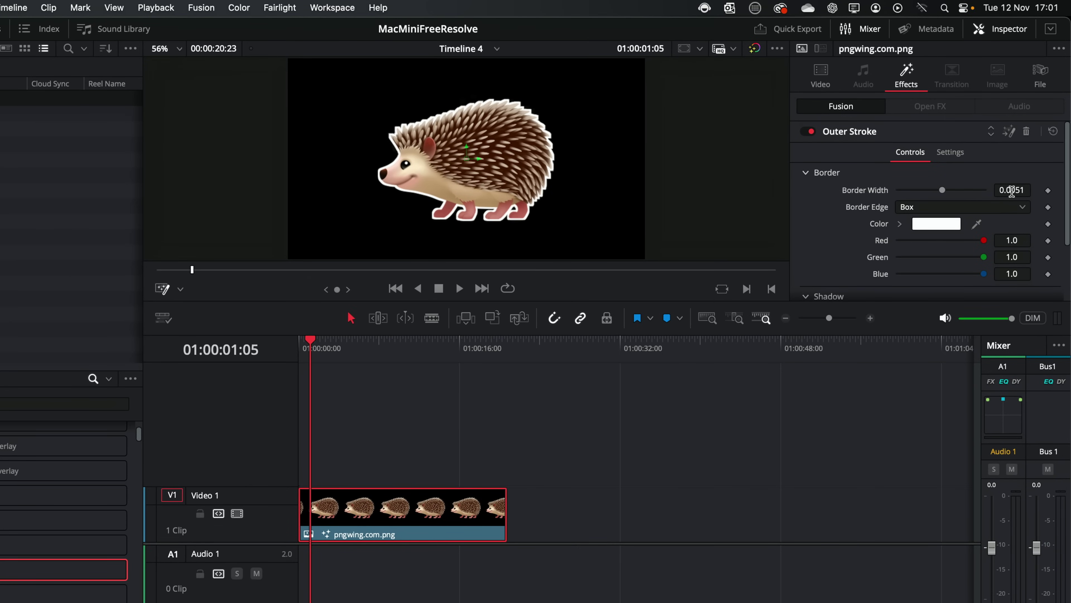
Set the Outer Stroke's Border Width to 0.01 and Border Edge to Circle, and lower the border colour's Red value.
left_click_drag(946, 195, 994, 200)
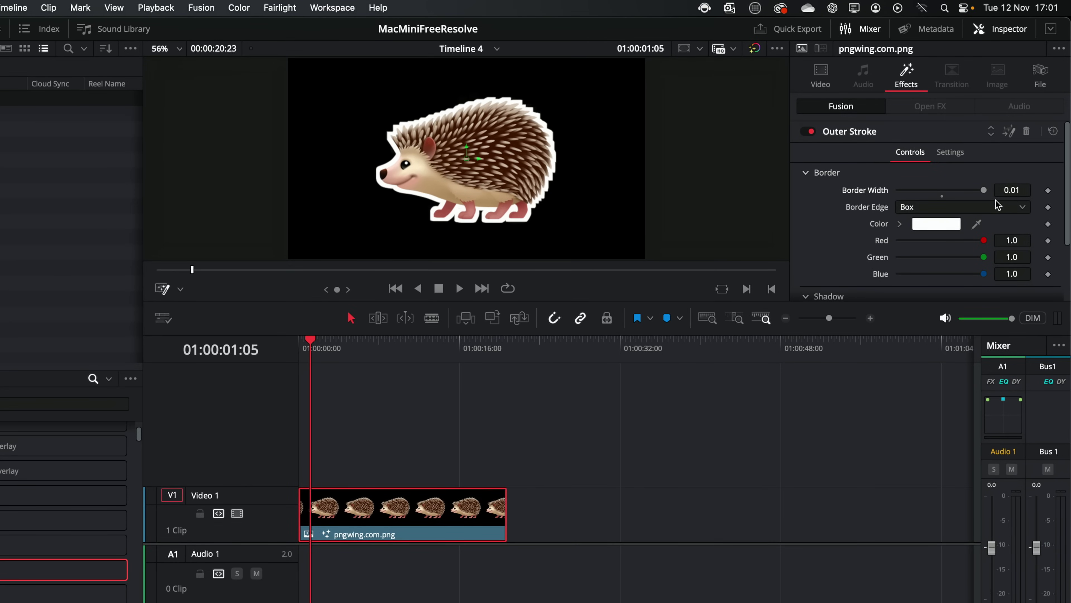
scroll(428, 123, "up", 6)
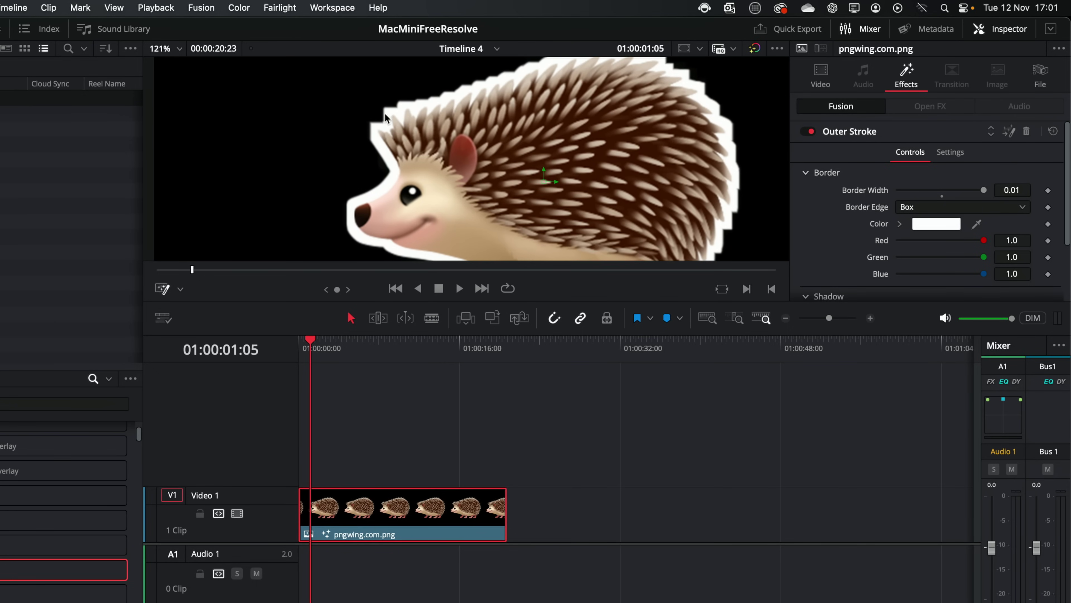
left_click(922, 207)
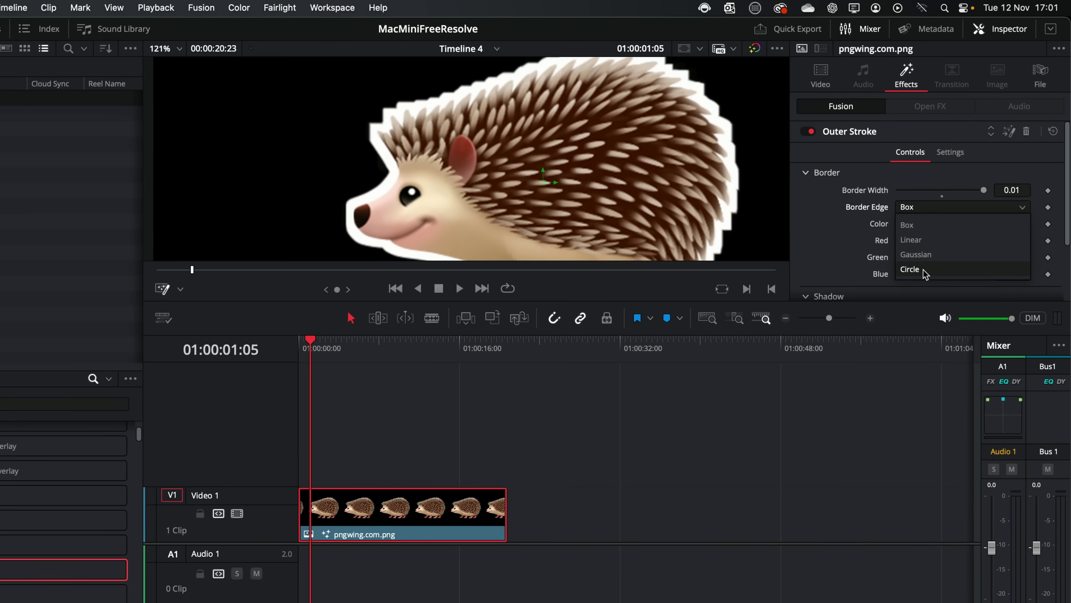
left_click(911, 269)
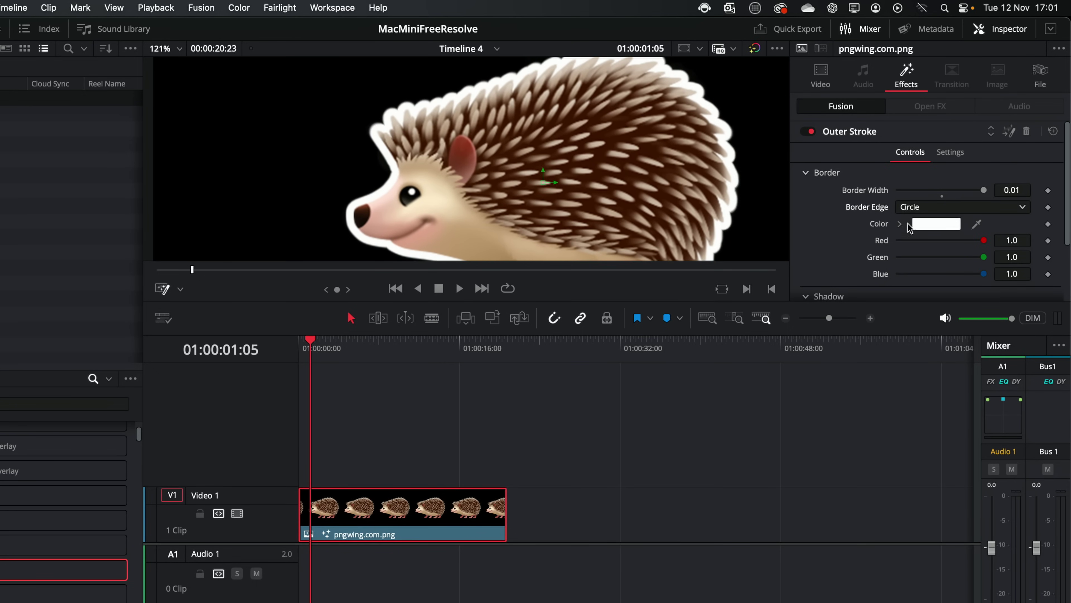
left_click_drag(982, 242, 921, 239)
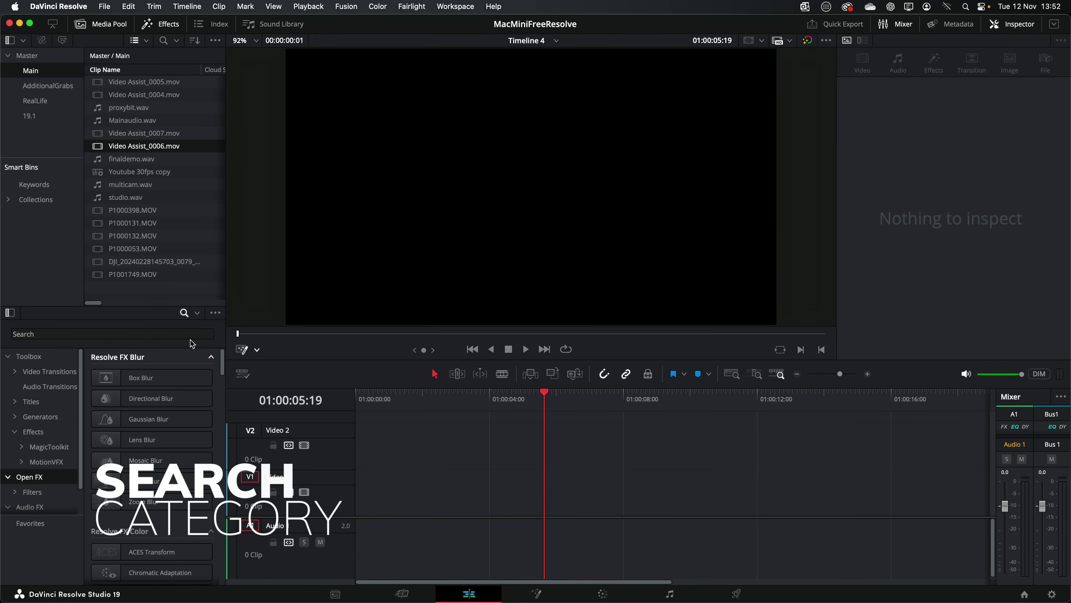
Search the effects for the category "styli" and preview the Resolve FX Stylize effects, including Abstraction and Emboss.
left_click(52, 335)
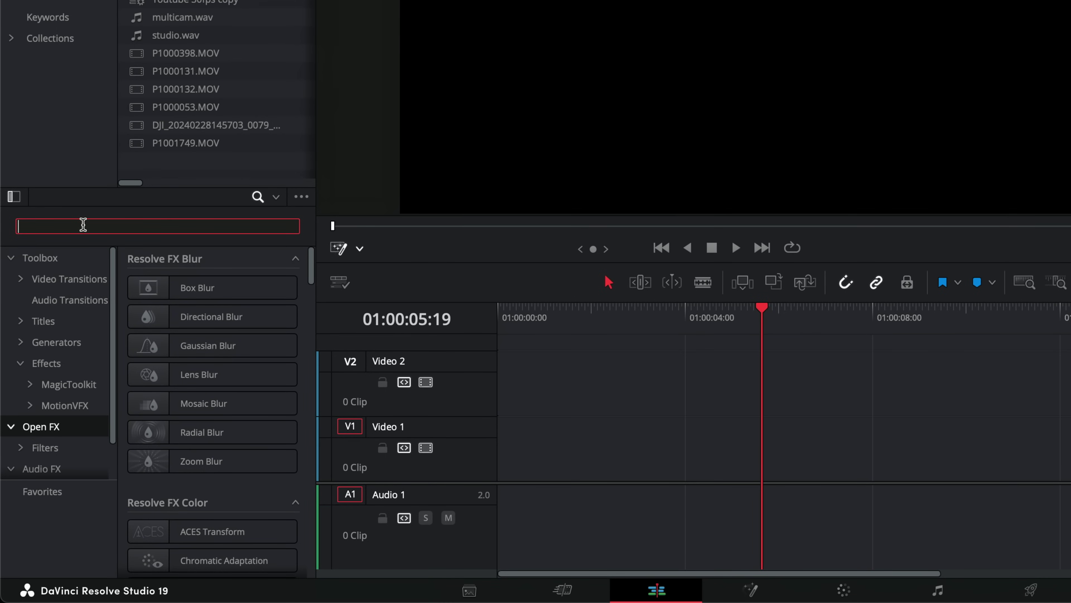
type("styli")
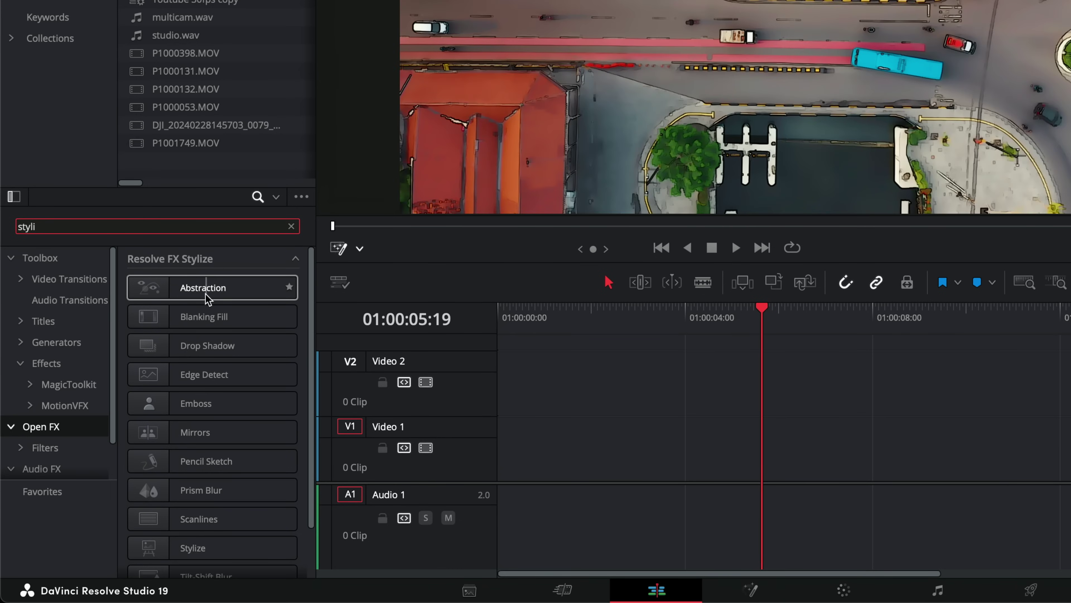
left_click(208, 265)
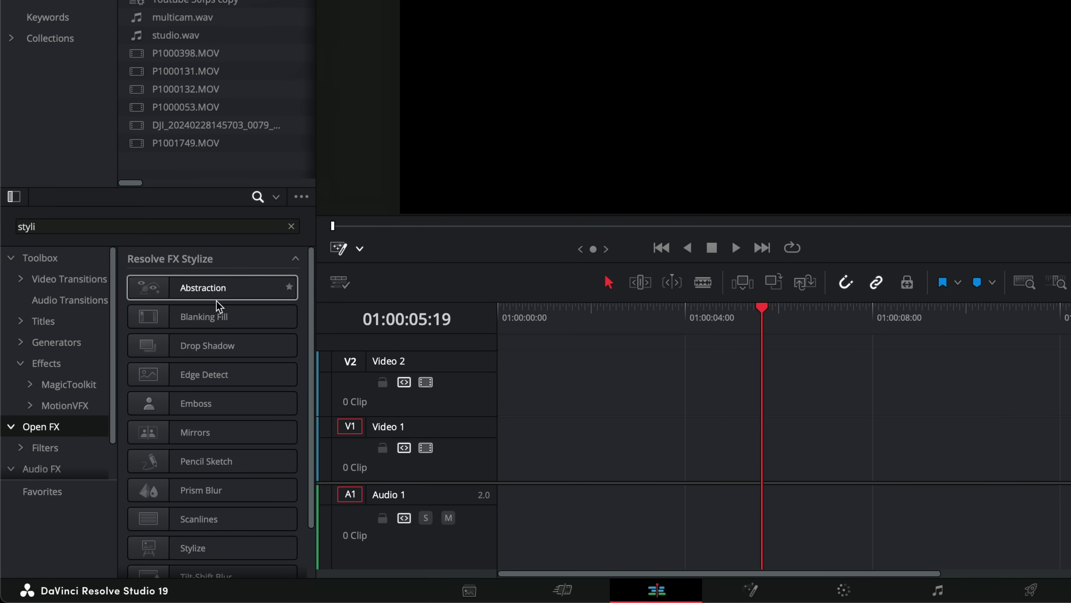
scroll(220, 342, "down", 2)
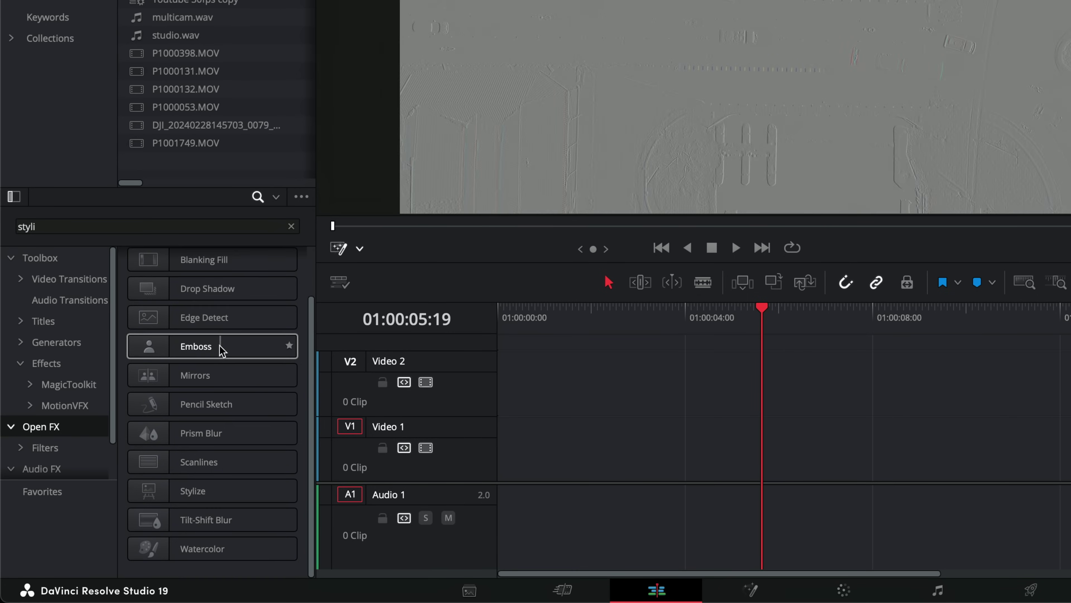
scroll(219, 345, "up", 2)
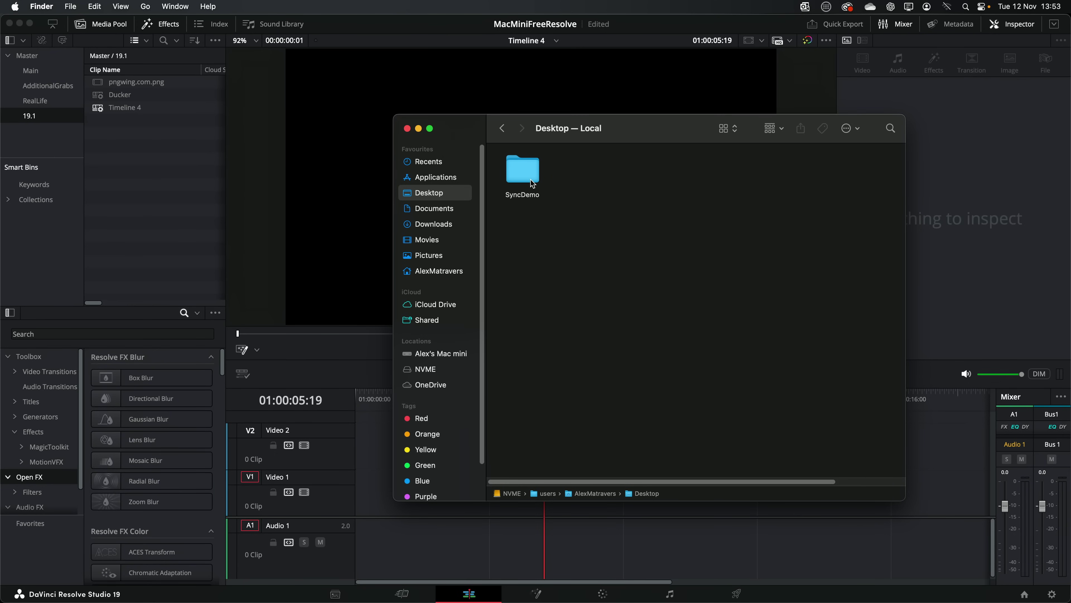
Import the SyncDemo folder from the Desktop in Finder as a new bin and open its video clip in the source viewer.
left_click_drag(629, 134, 680, 147)
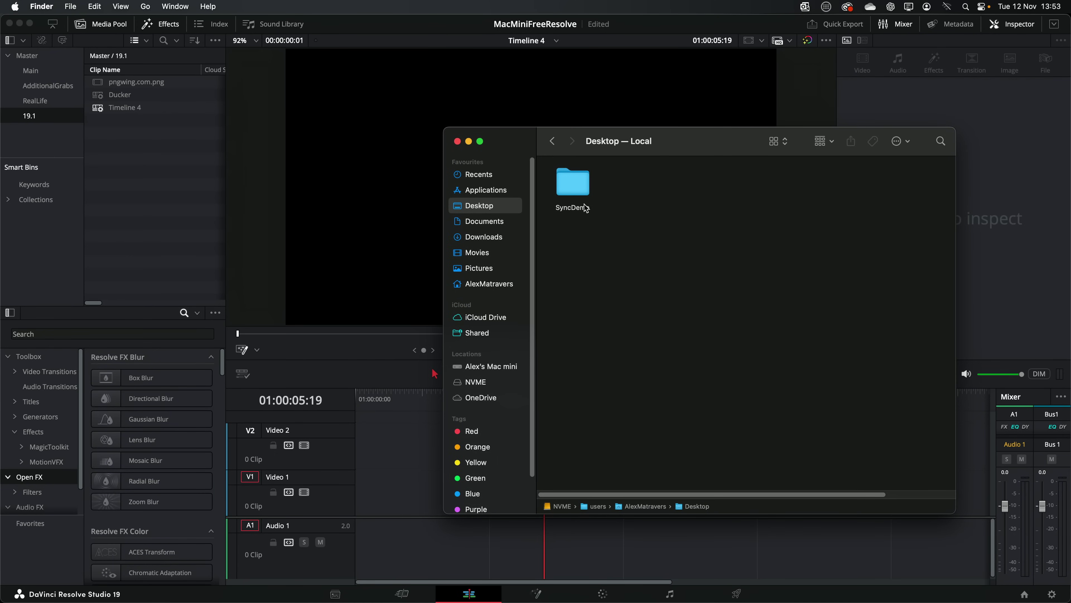
double_click(580, 193)
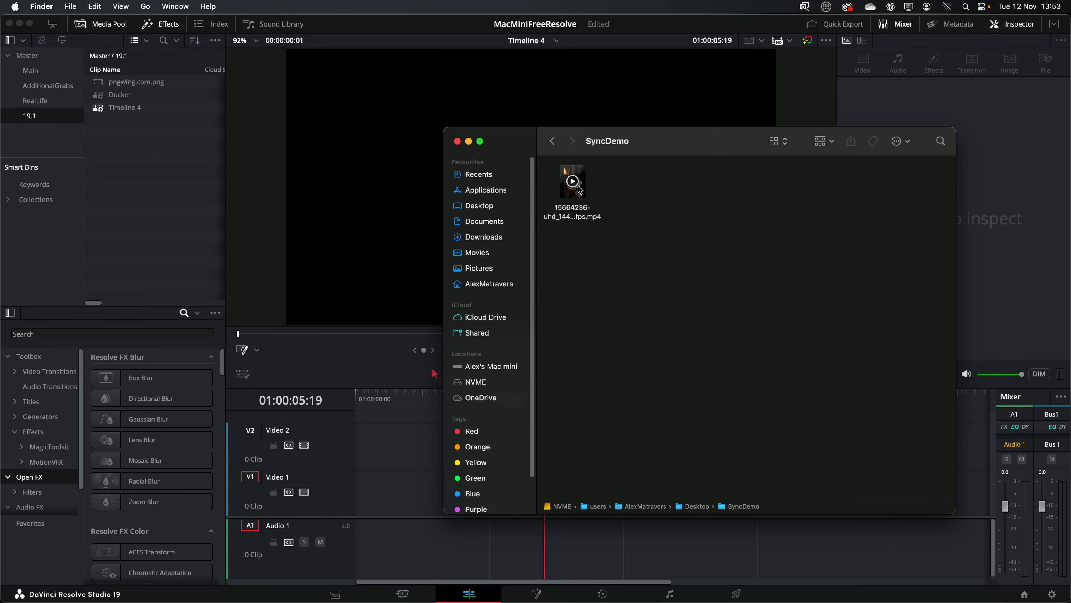
left_click(553, 142)
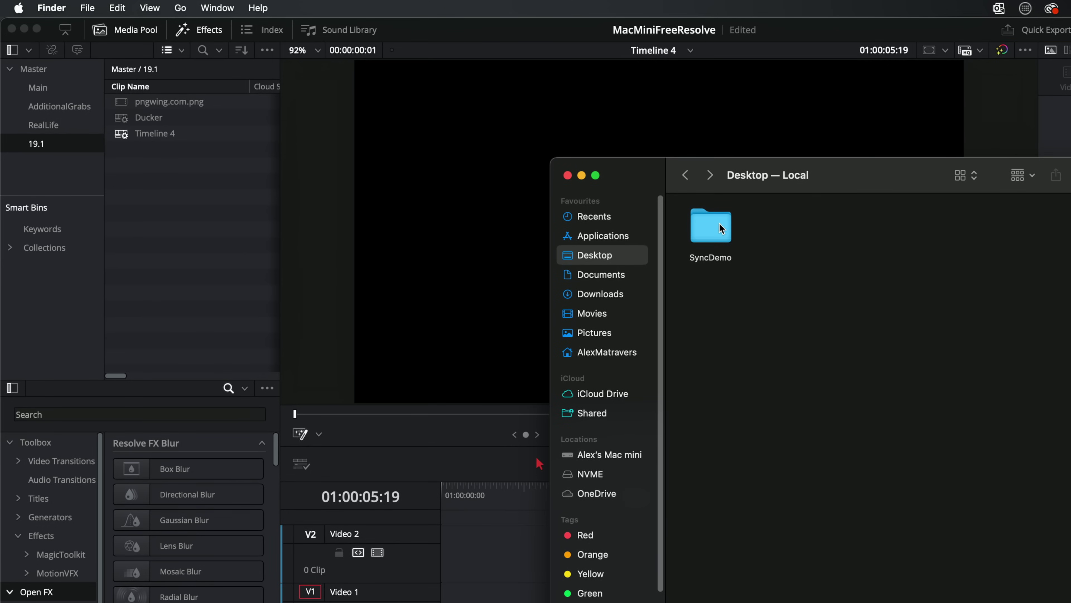
left_click_drag(716, 235, 51, 178)
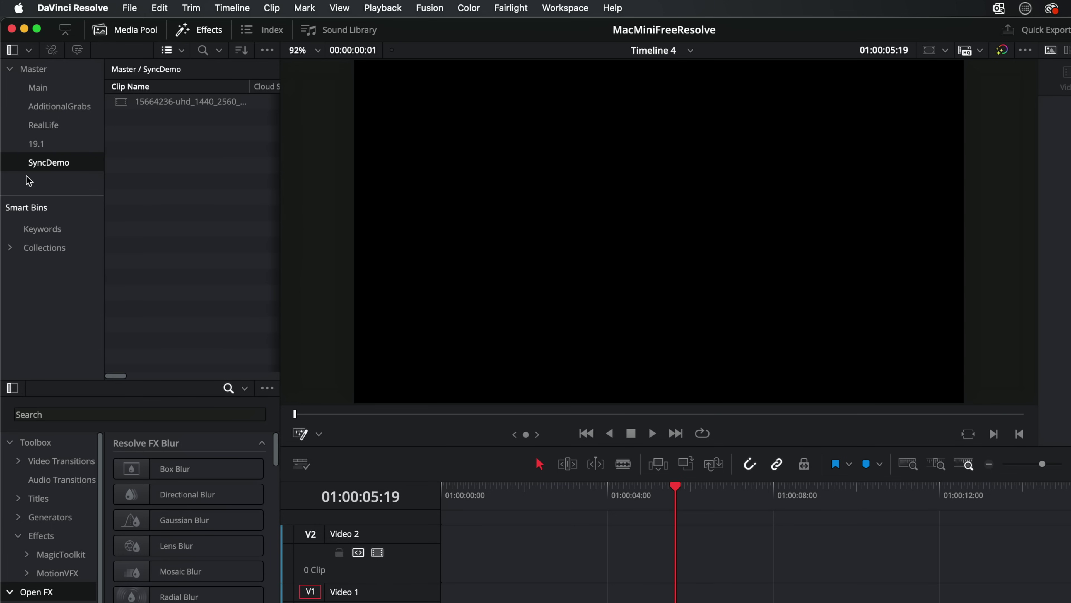
double_click(169, 102)
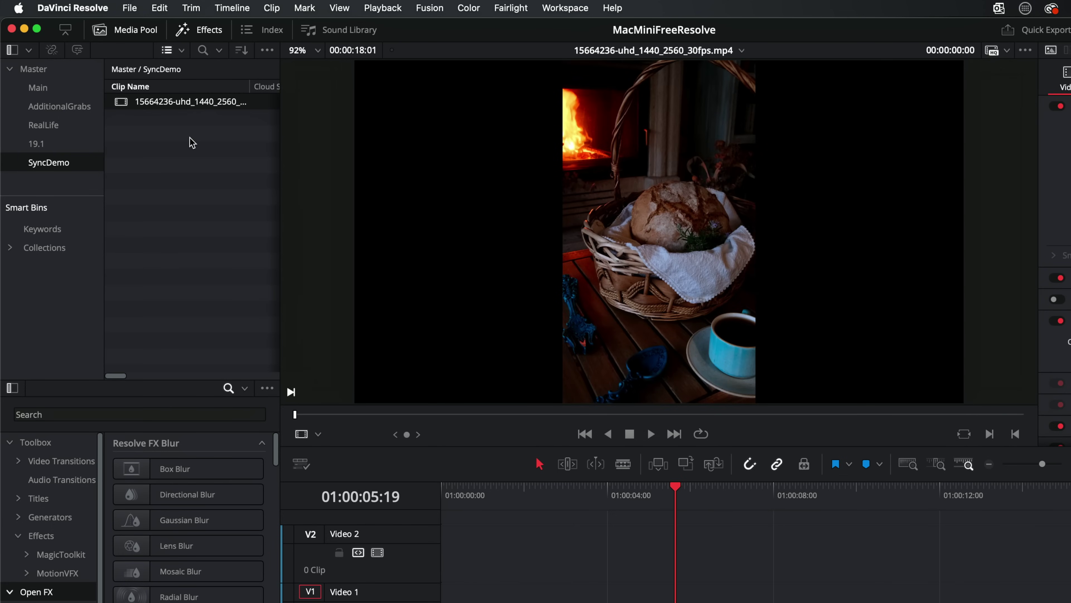
Turn on Automatically Resync Media Files for the SyncDemo bin and download the sunflower field video from Pexels in Edge to its folder.
right_click(40, 169)
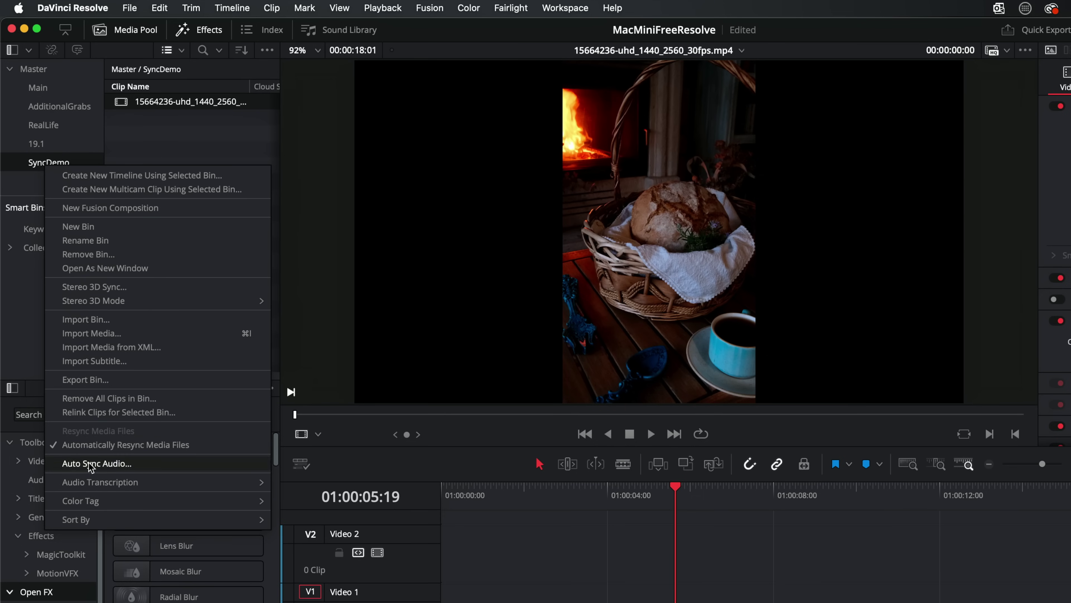
left_click(127, 447)
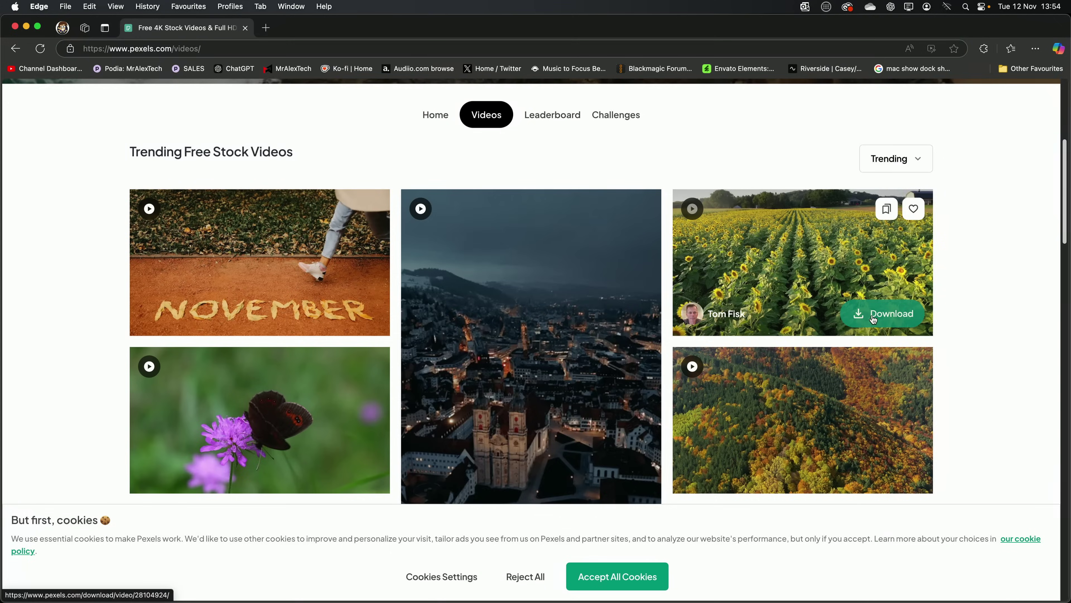
left_click(885, 311)
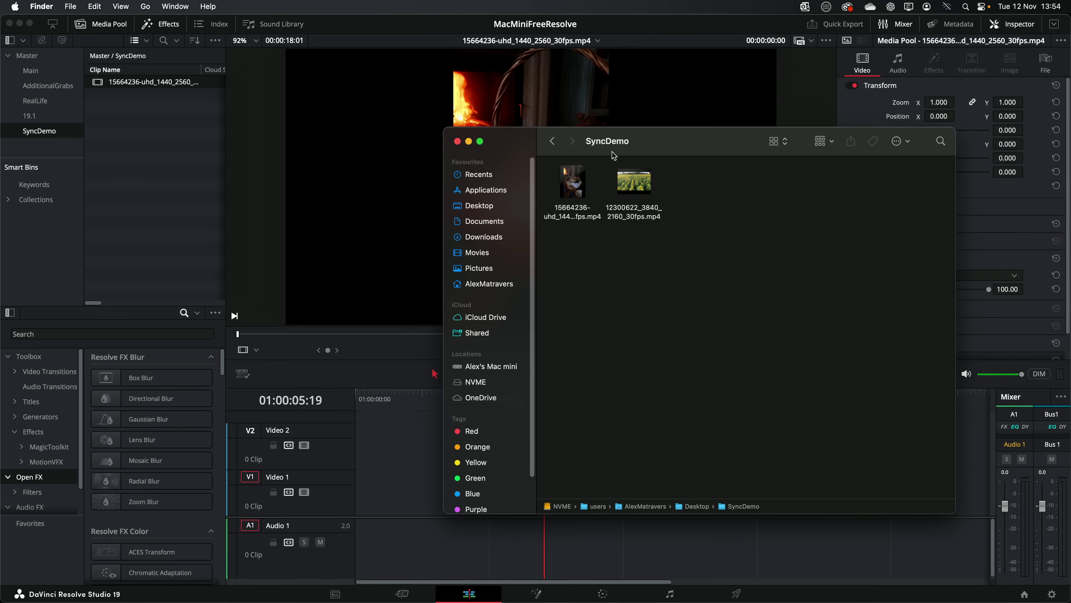
left_click_drag(639, 154, 604, 153)
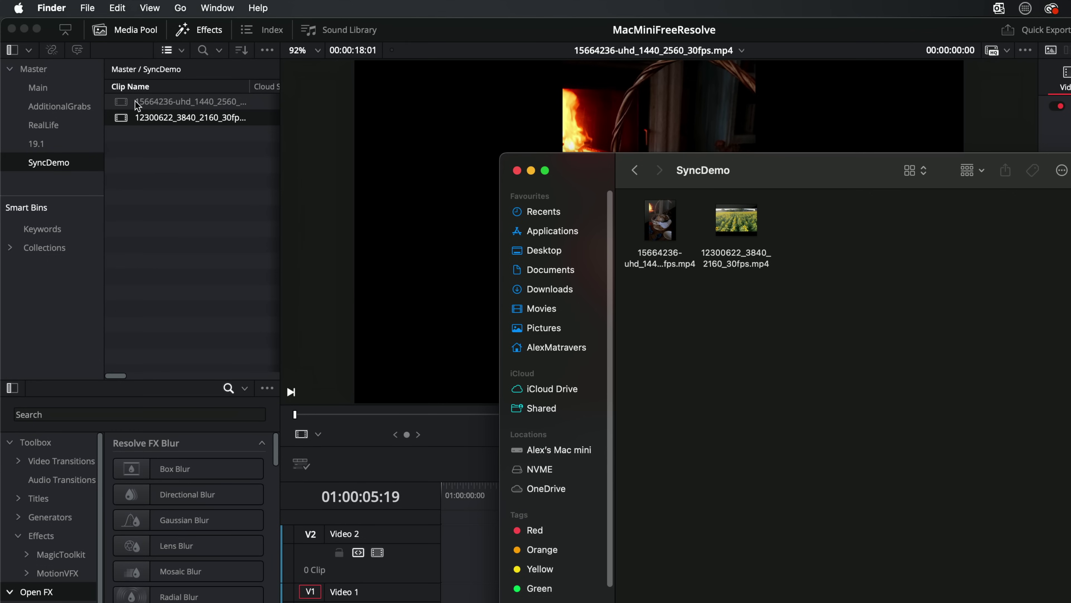
Open 12300622_3840_2160_30fps.mp4 from the SyncDemo bin in the source viewer and scrub to about 00:00:02:10.
left_click(188, 144)
left_click(156, 107)
left_click(156, 119)
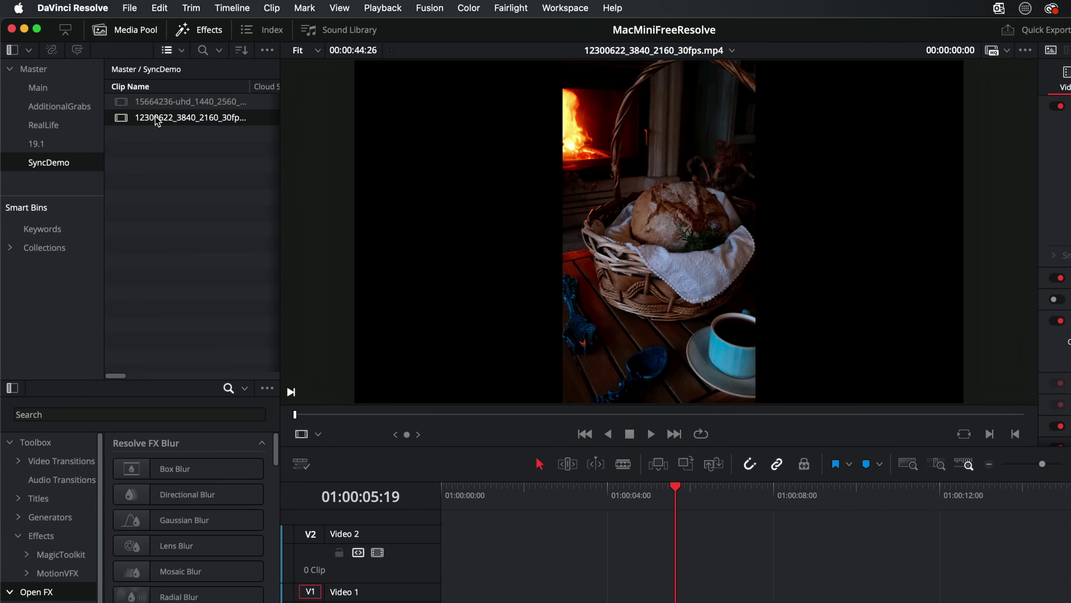
left_click_drag(316, 415, 331, 415)
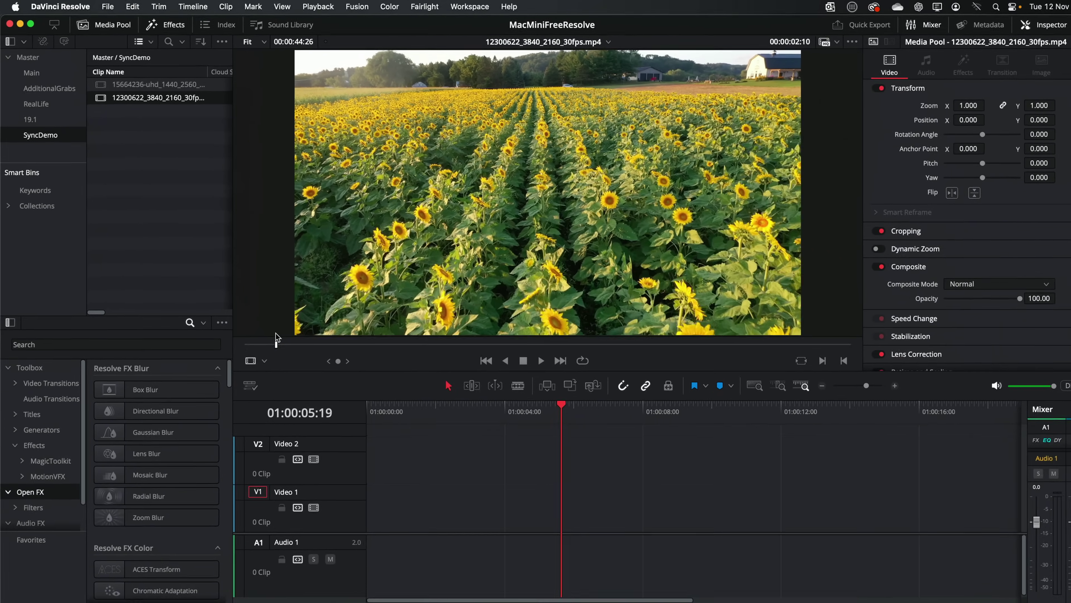
Switch to Finder and delete 12300622_3840_2160_30fps.mp4 from the SyncDemo folder.
key("super+Tab")
left_click_drag(633, 204, 594, 186)
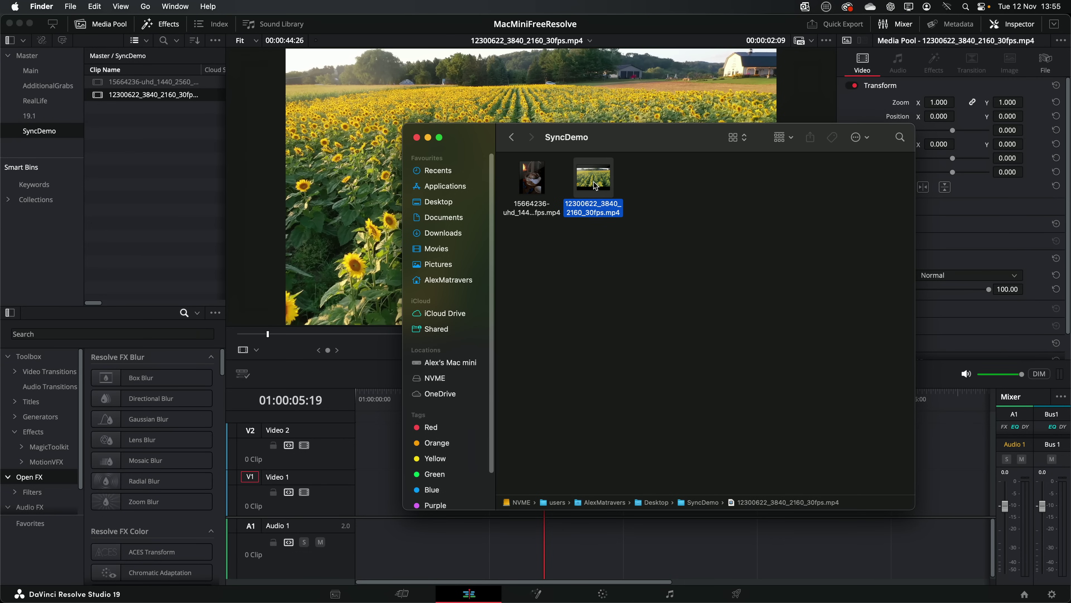
key("super+BackSpace")
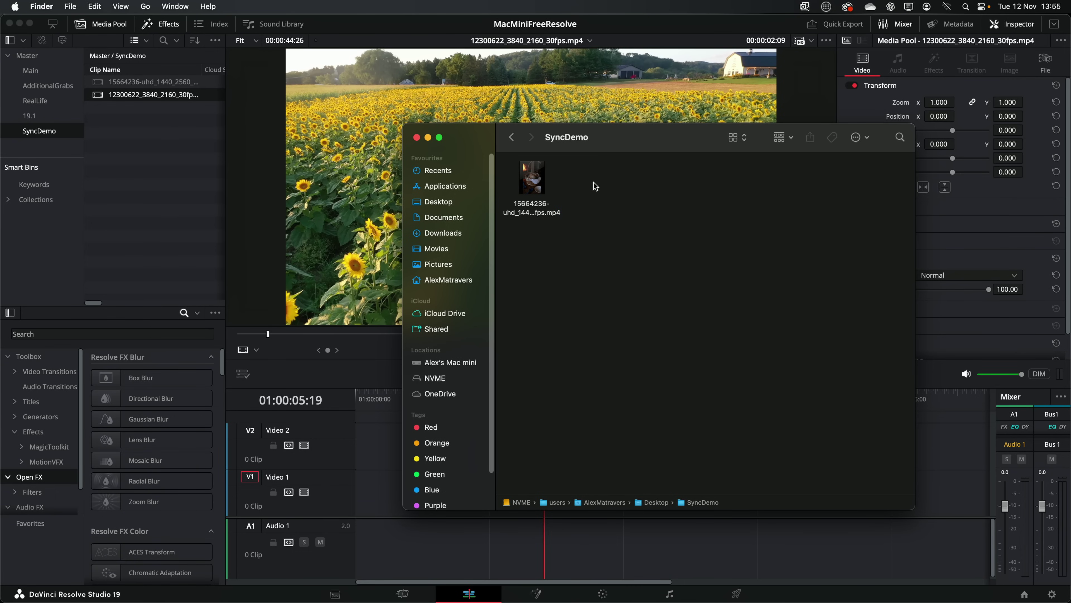
left_click_drag(595, 132, 573, 103)
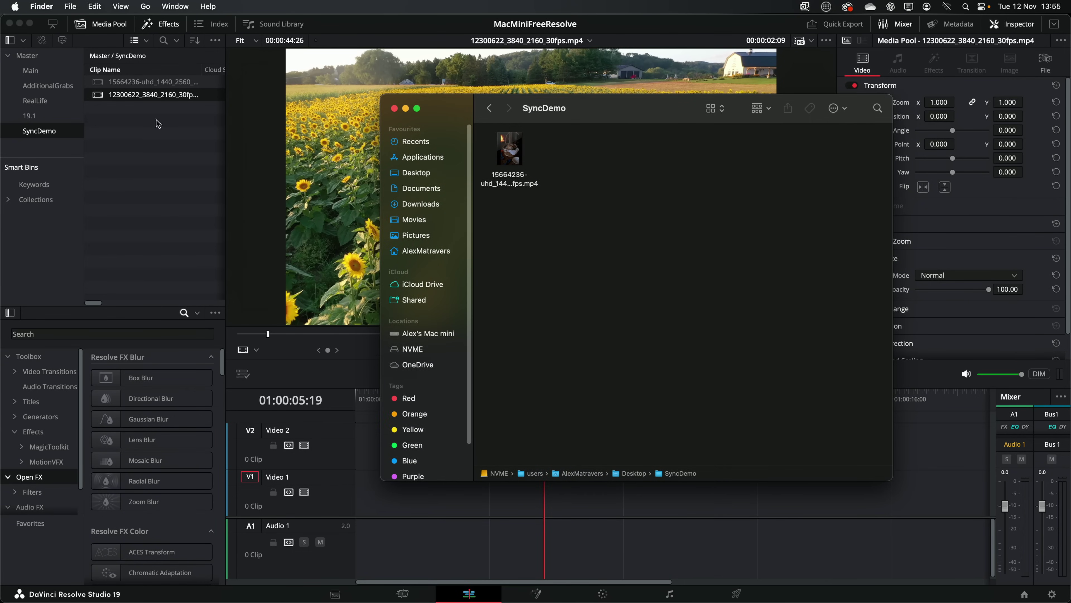
Select 12300622_3840_2160_30fps.mp4 in the SyncDemo bin and scrub further through it to check its media status.
left_click(158, 124)
left_click(140, 96)
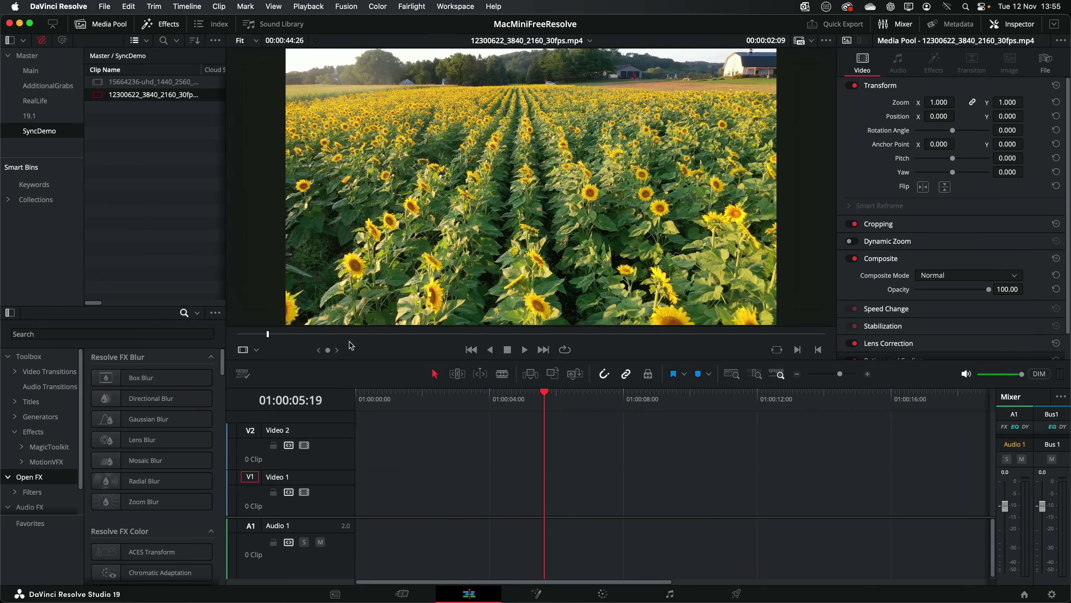
left_click(569, 334)
left_click(117, 113)
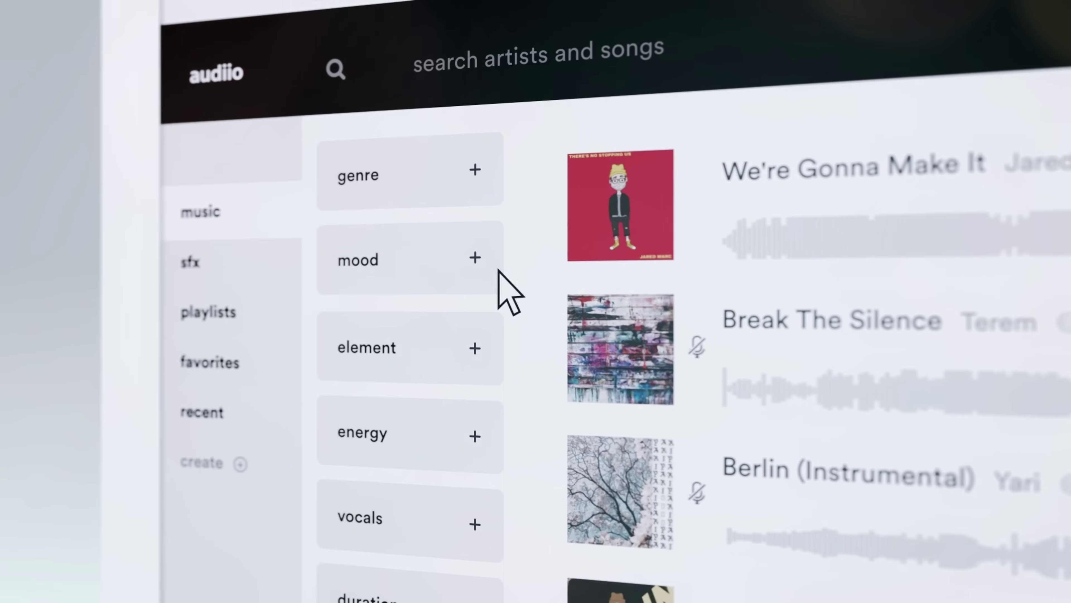
left_click(475, 258)
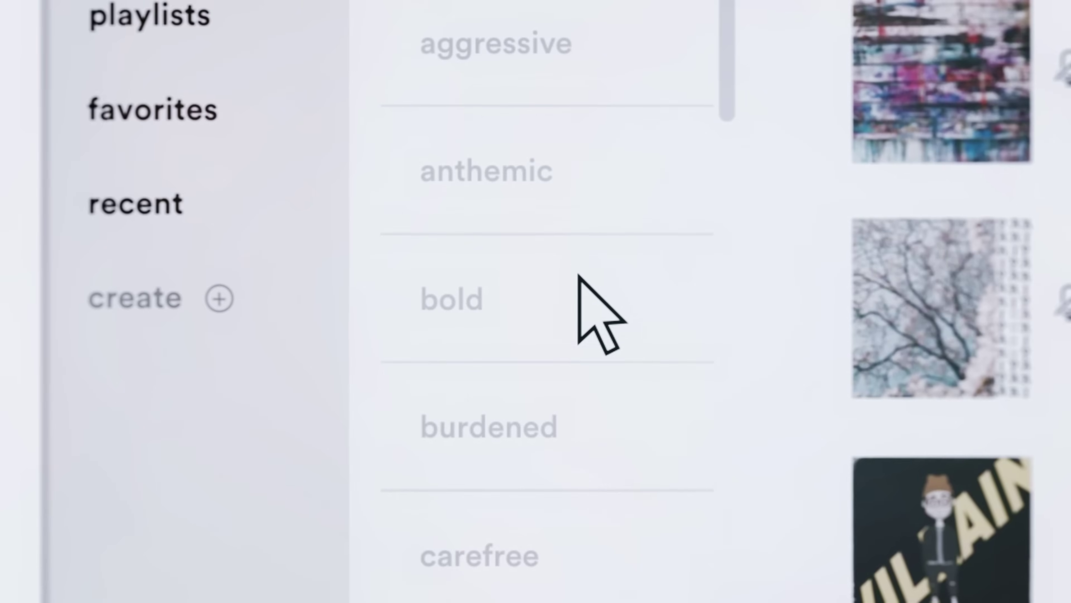
left_click(419, 473)
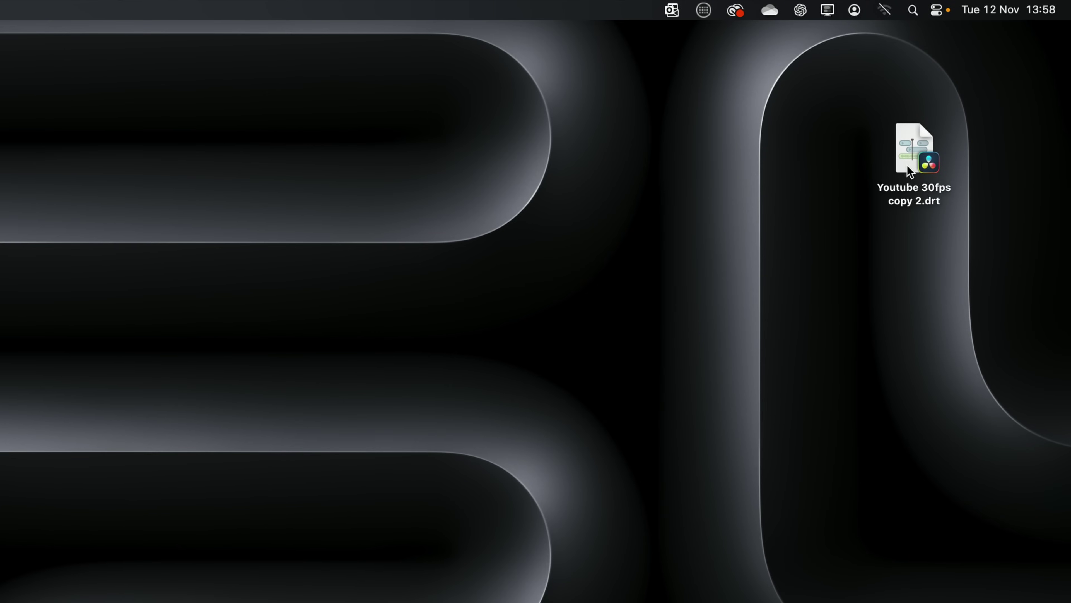
Open the timeline file Youtube 30fps copy 2.drt from the desktop in Resolve and switch to the edit page.
left_click(908, 165)
double_click(913, 165)
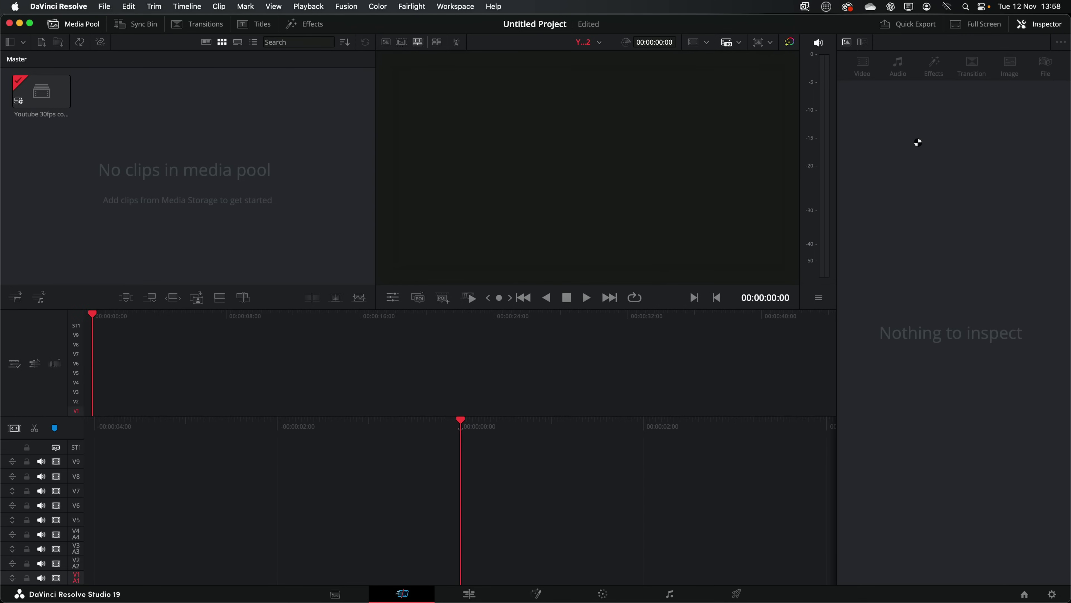
left_click(469, 593)
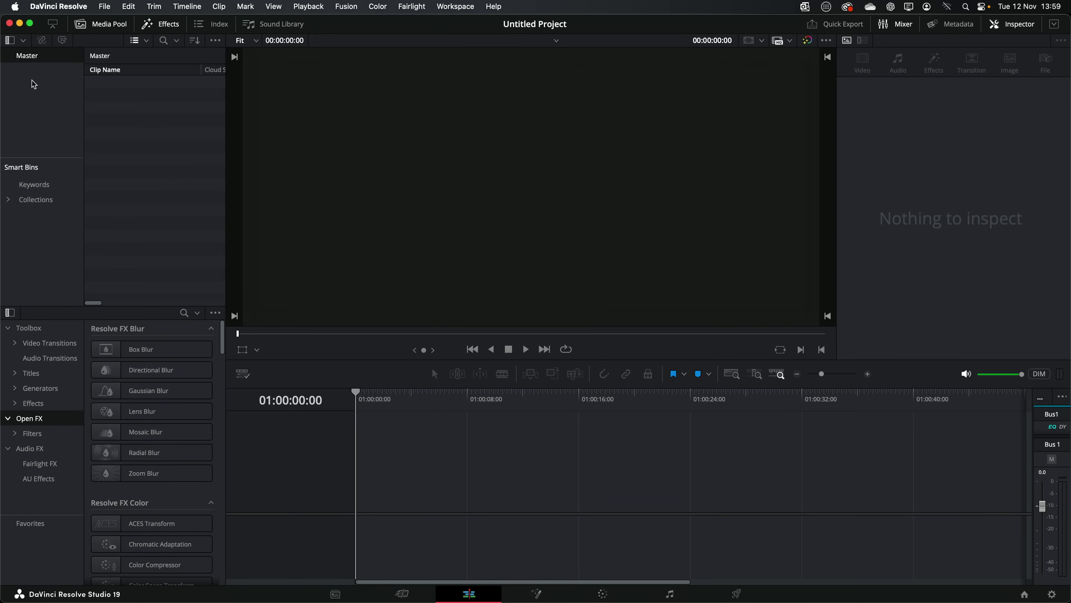
Create a new bin under Master, name it with the editor's first name, and select it.
right_click(28, 78)
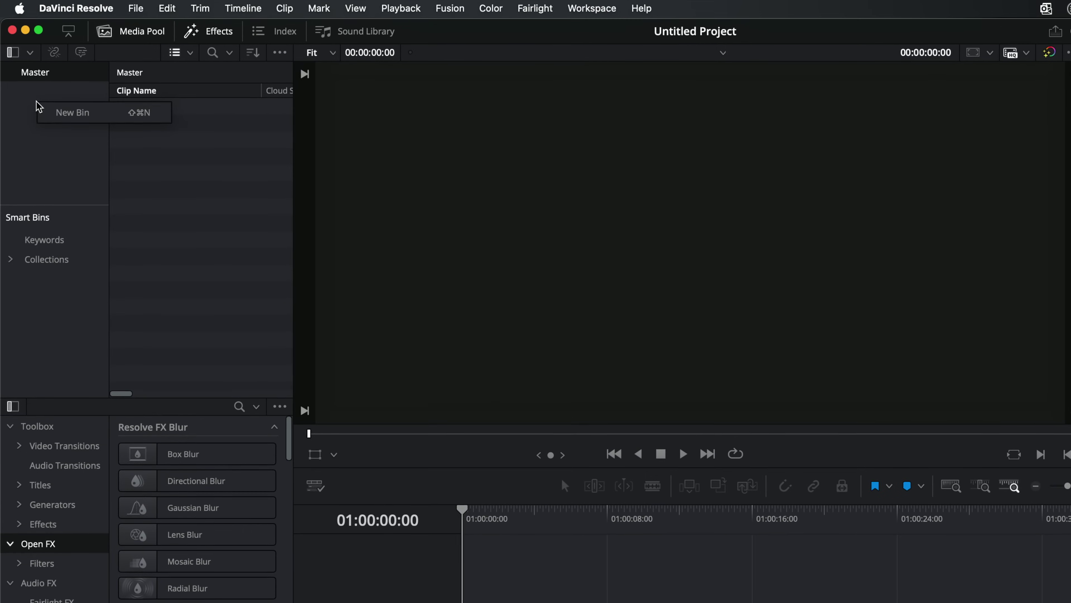
left_click(70, 113)
type("Al")
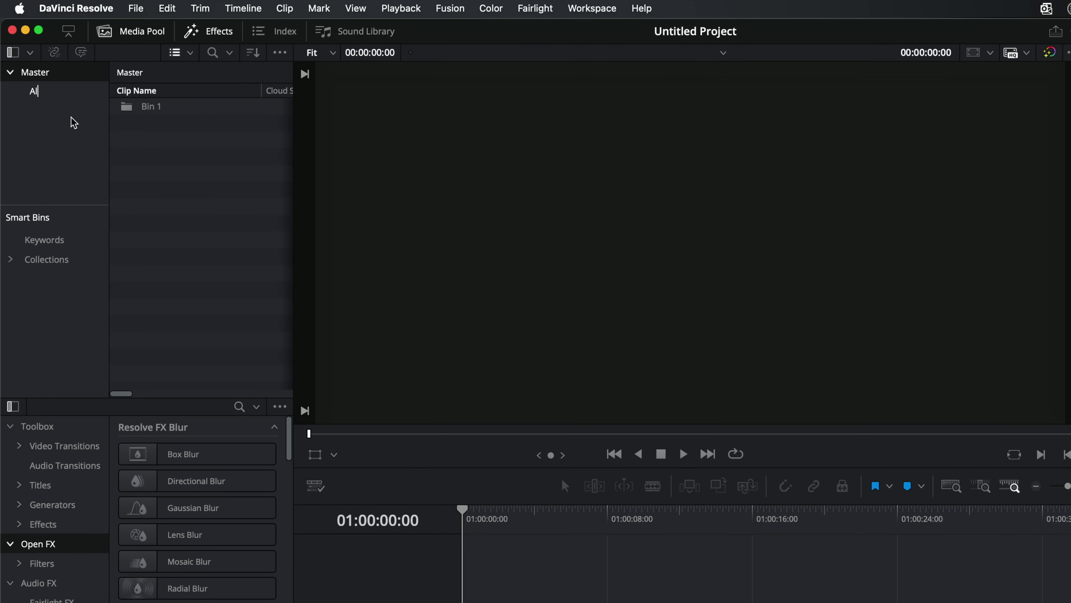
type("ex")
key("Return")
left_click(38, 94)
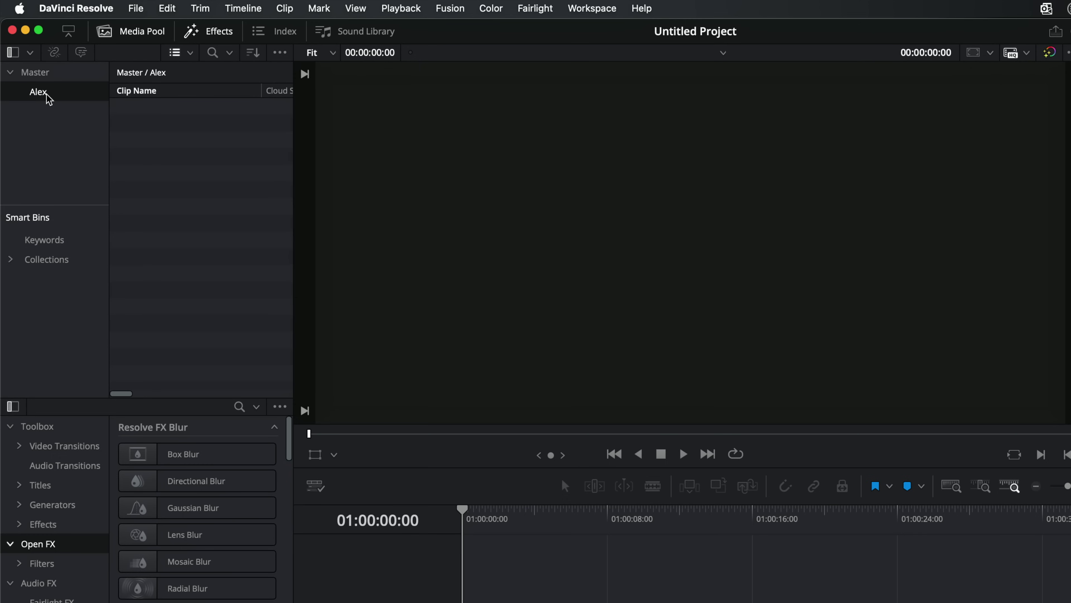
Create two sub-bins named OBS and MainCam inside the selected bin.
right_click(38, 96)
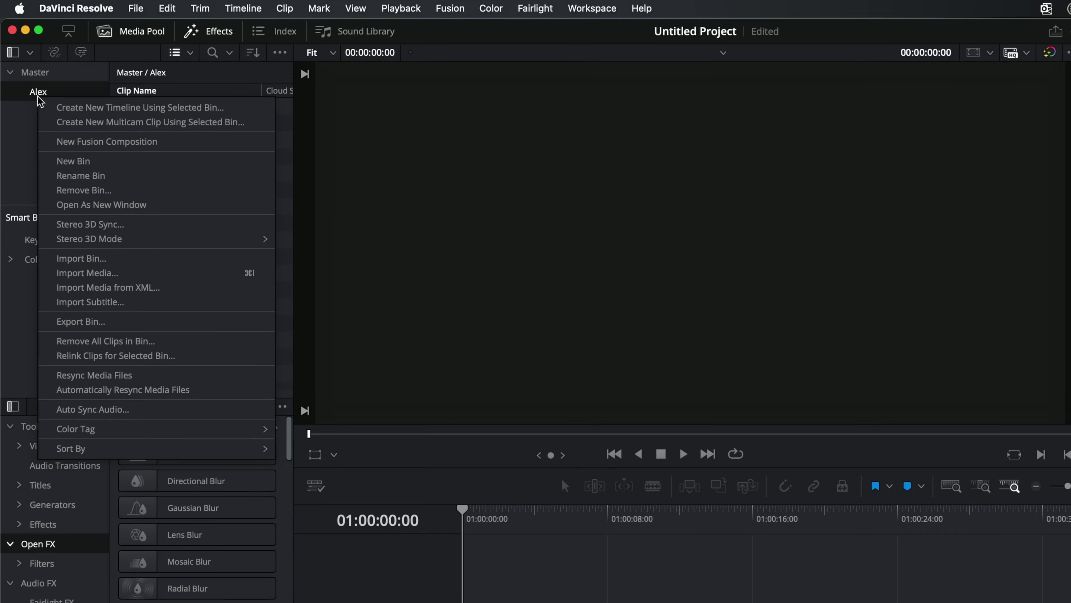
left_click(85, 161)
type("OBS")
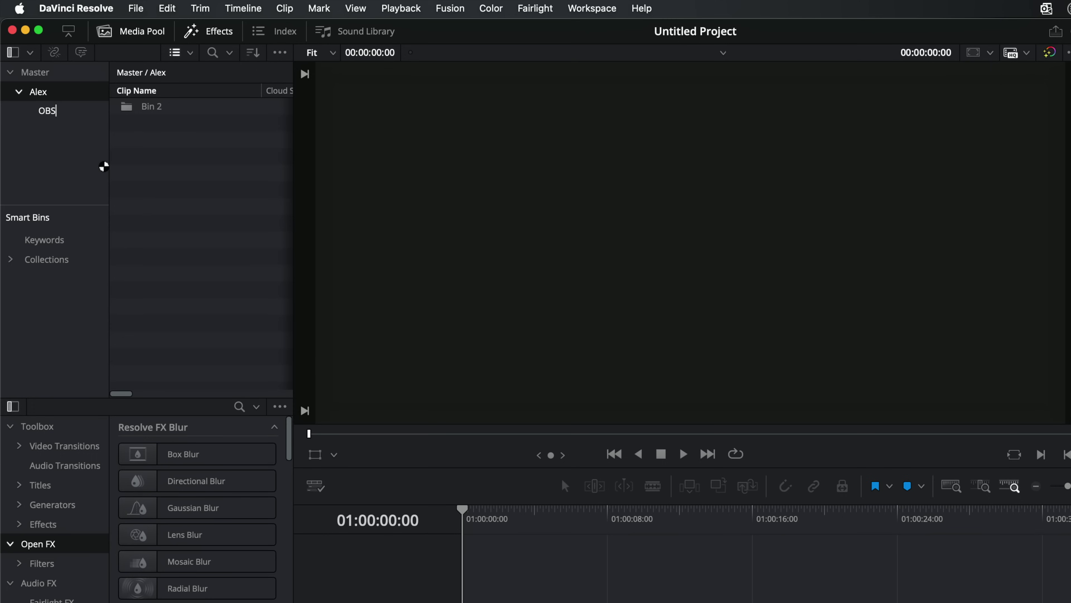
key("Return")
right_click(52, 152)
left_click(80, 158)
type("M")
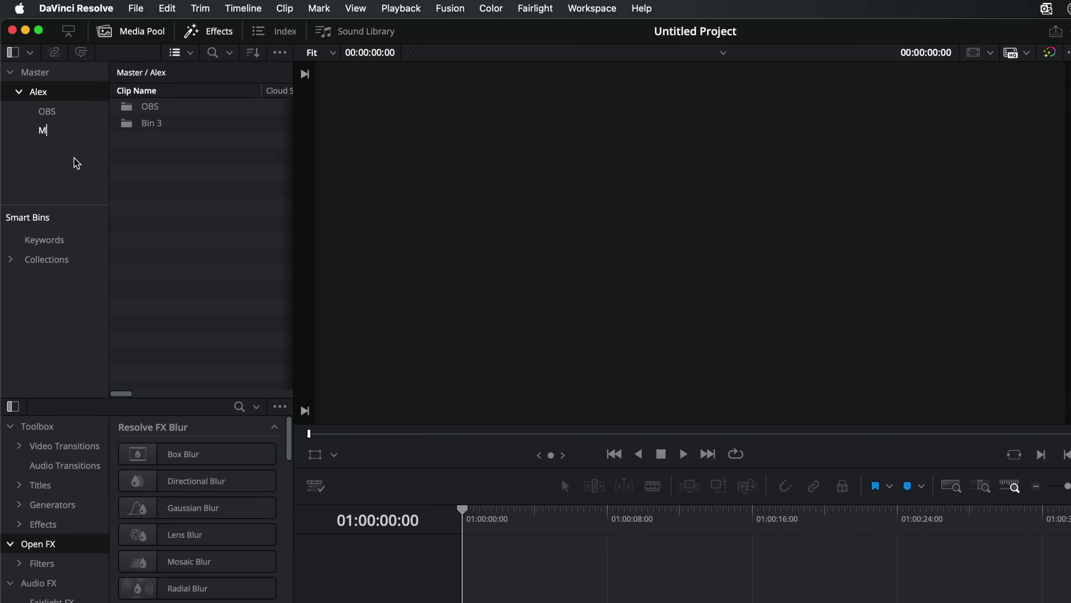
type("ainCam")
key("Return")
Add an Audio sub-bin beside MainCam and bring the SyncDemo folder from the Finder desktop into the parent bin.
right_click(75, 161)
left_click(103, 169)
type("Audi")
type("o")
key("Return")
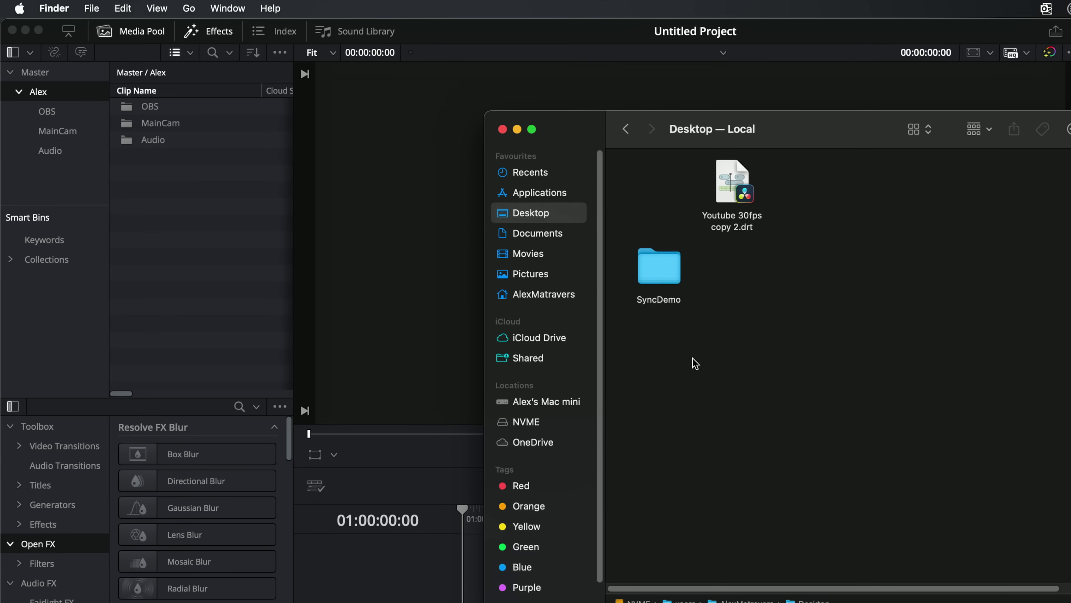
left_click_drag(667, 279, 47, 95)
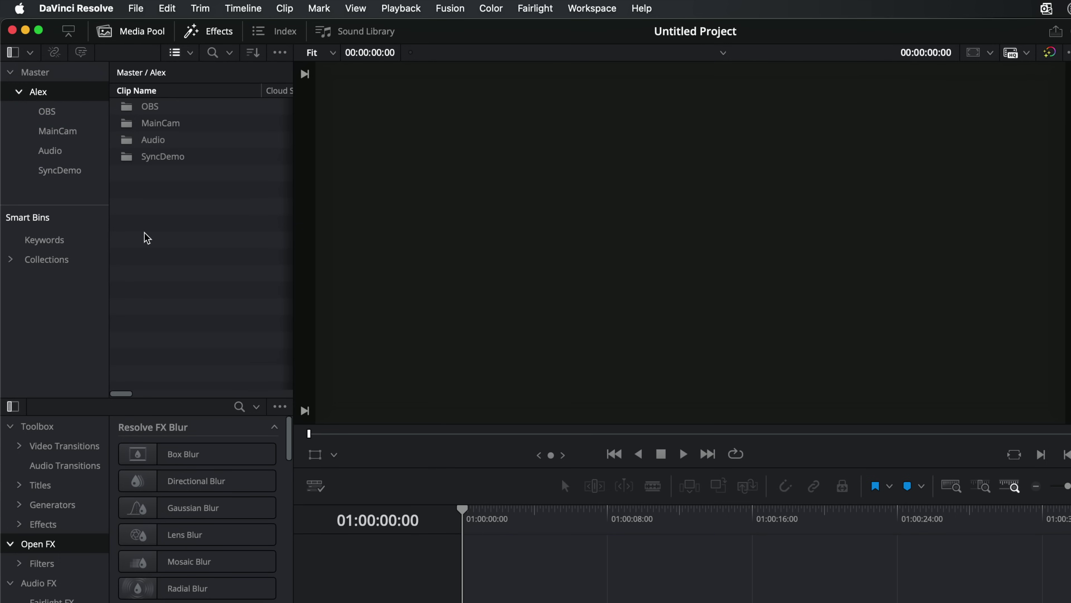
Create a new timeline in the bin with project settings turned off, reviewing its format and color options.
right_click(158, 209)
mouse_move(167, 212)
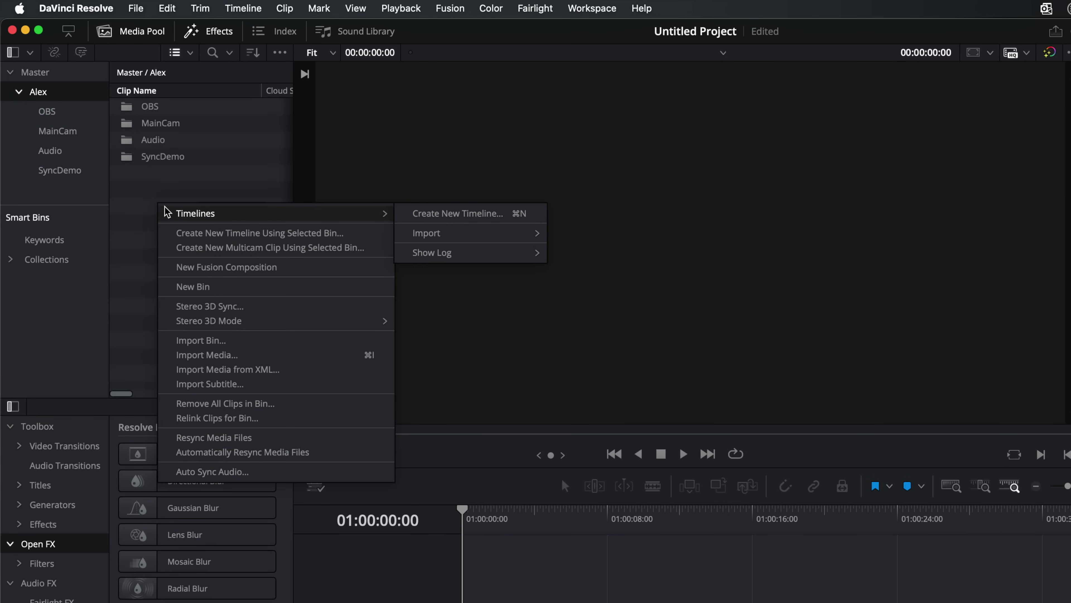
left_click(455, 214)
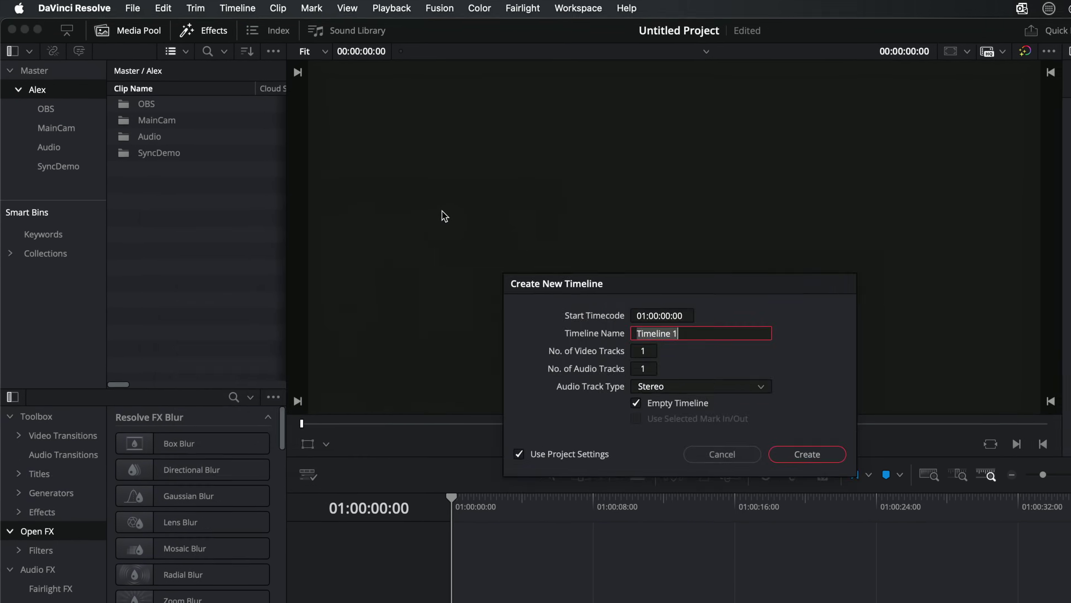
left_click(408, 356)
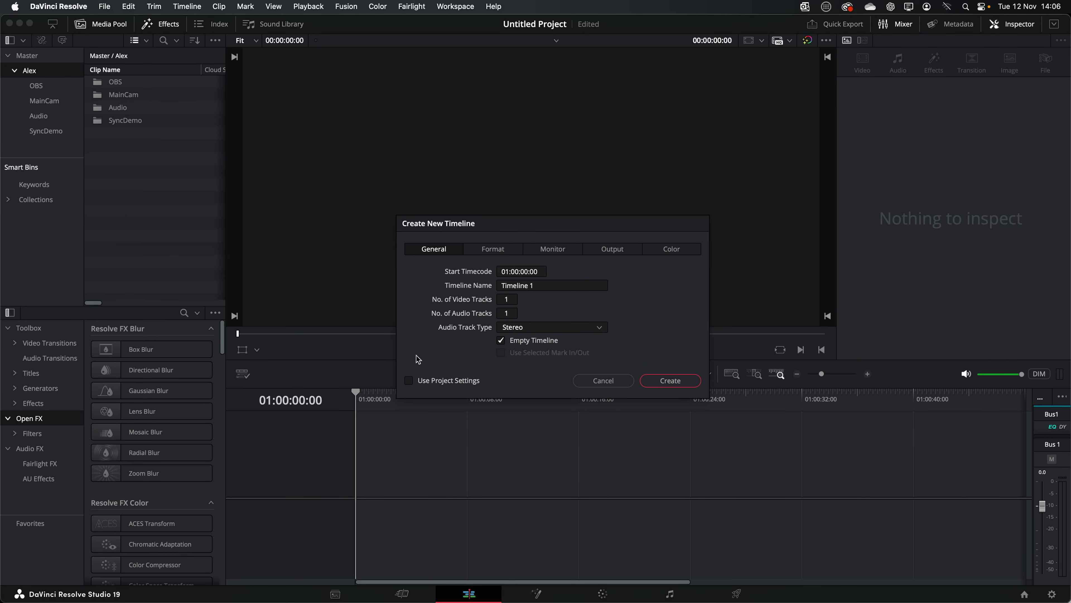
left_click(506, 252)
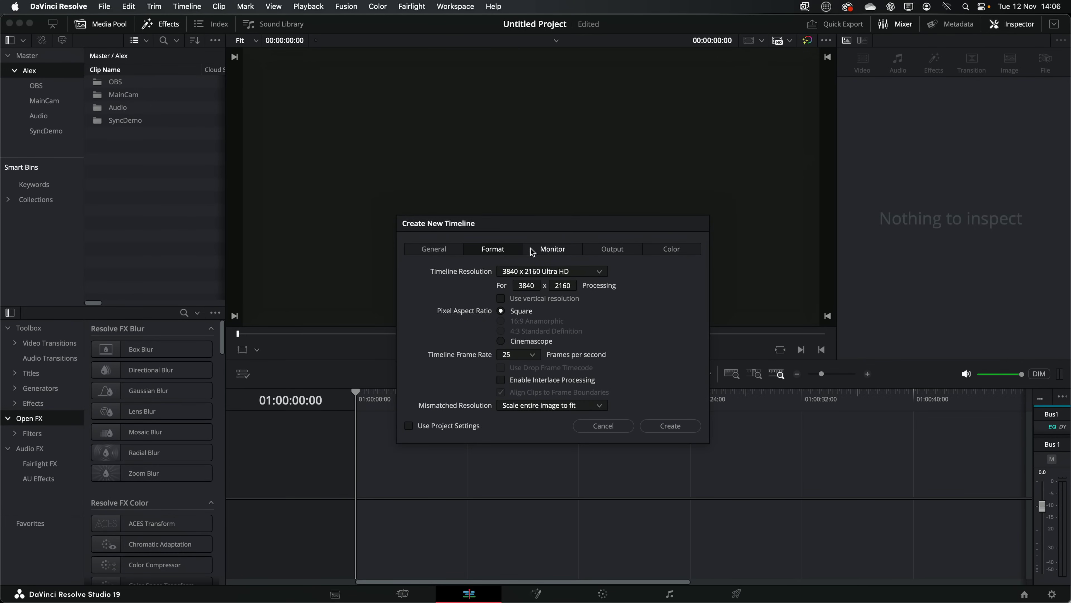
left_click(667, 253)
left_click(489, 252)
left_click(655, 424)
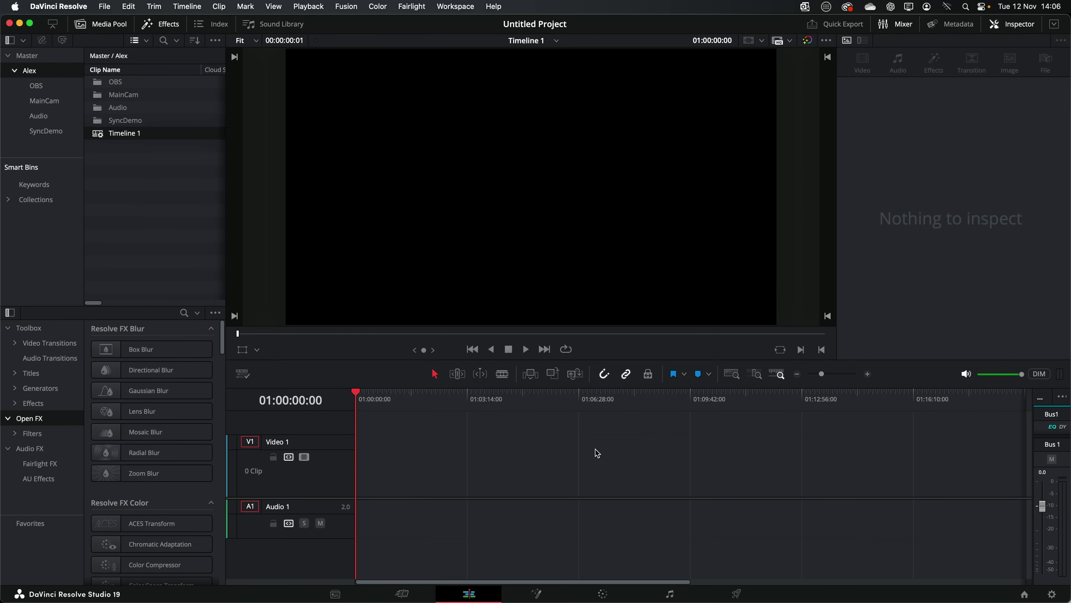
Rename the Video 1 track as Video.
double_click(280, 445)
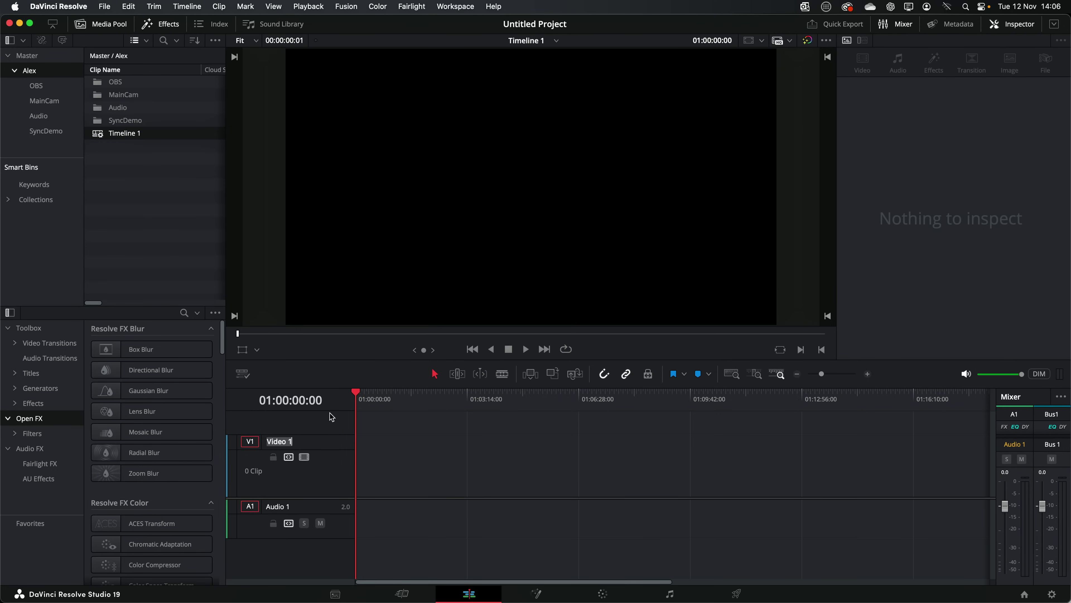
type("Video")
key("Return")
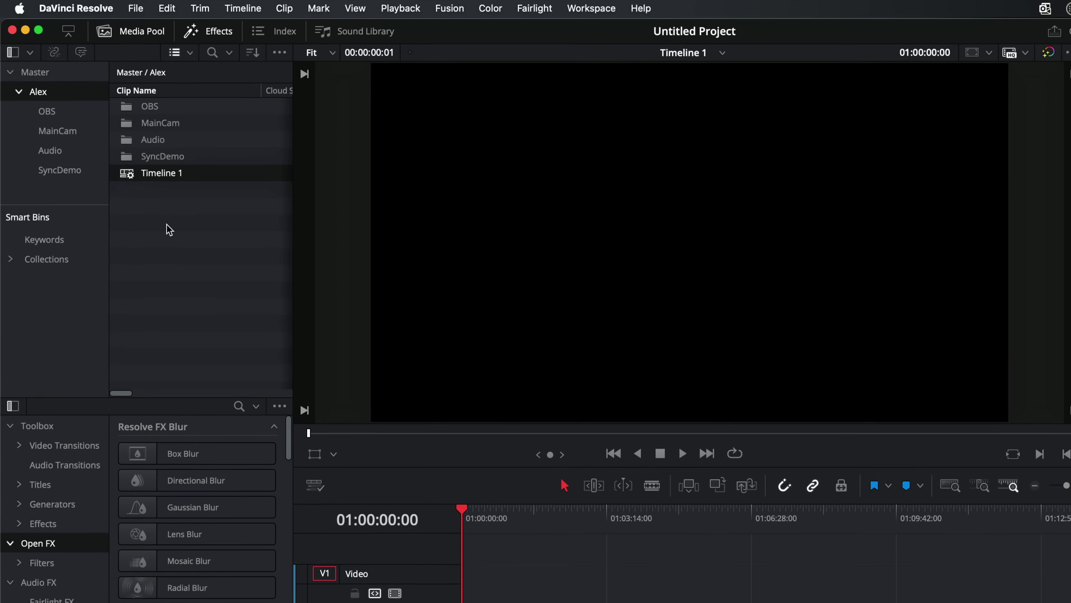
Export the parent bin with its sub-bins and timeline to the Desktop and quit DaVinci Resolve.
right_click(36, 99)
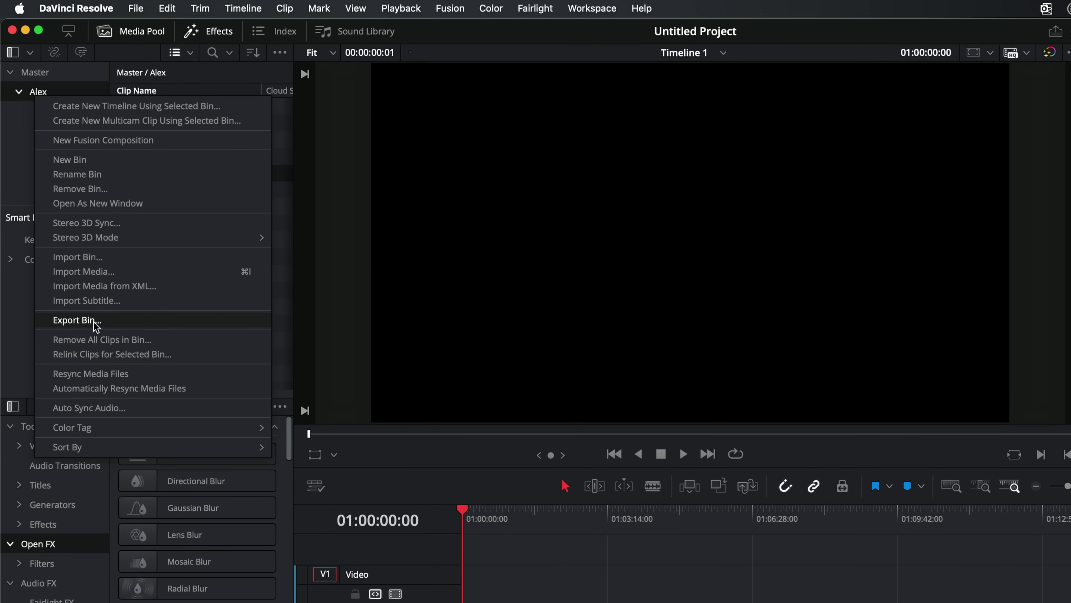
left_click(105, 320)
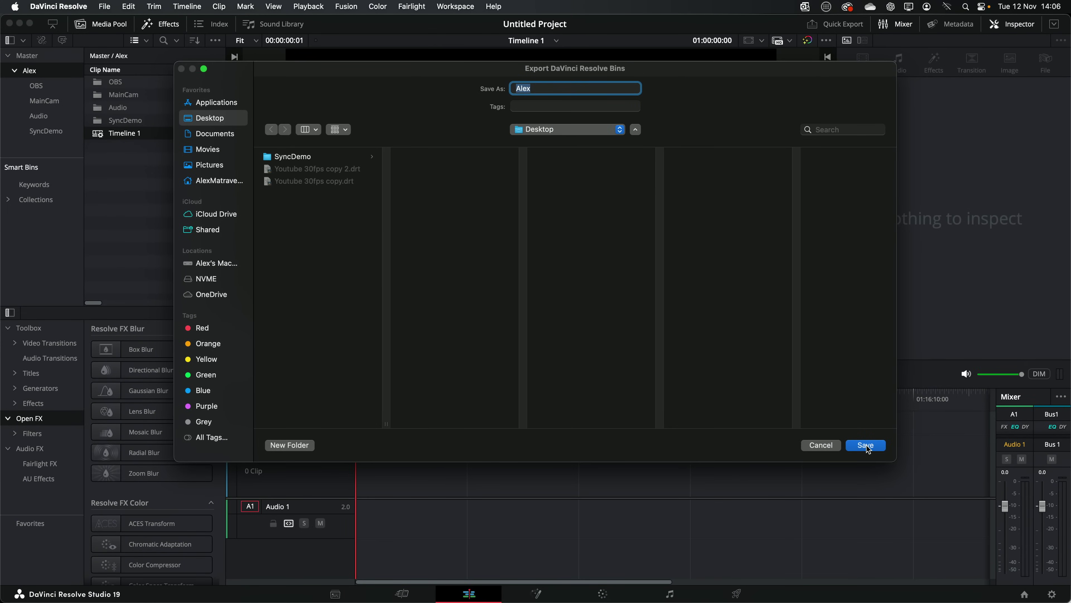
left_click(865, 445)
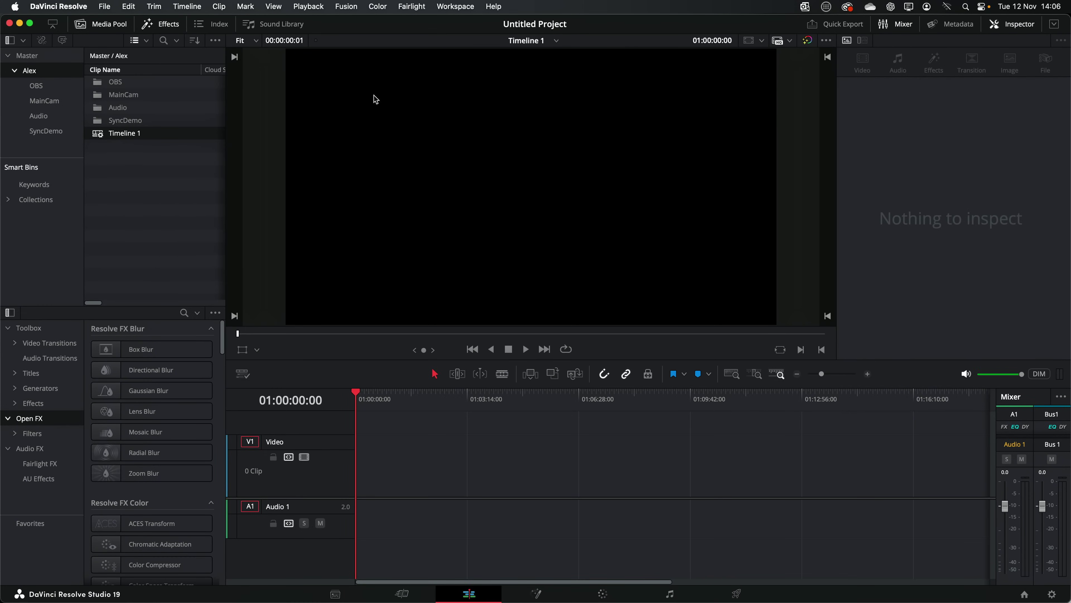
left_click(68, 8)
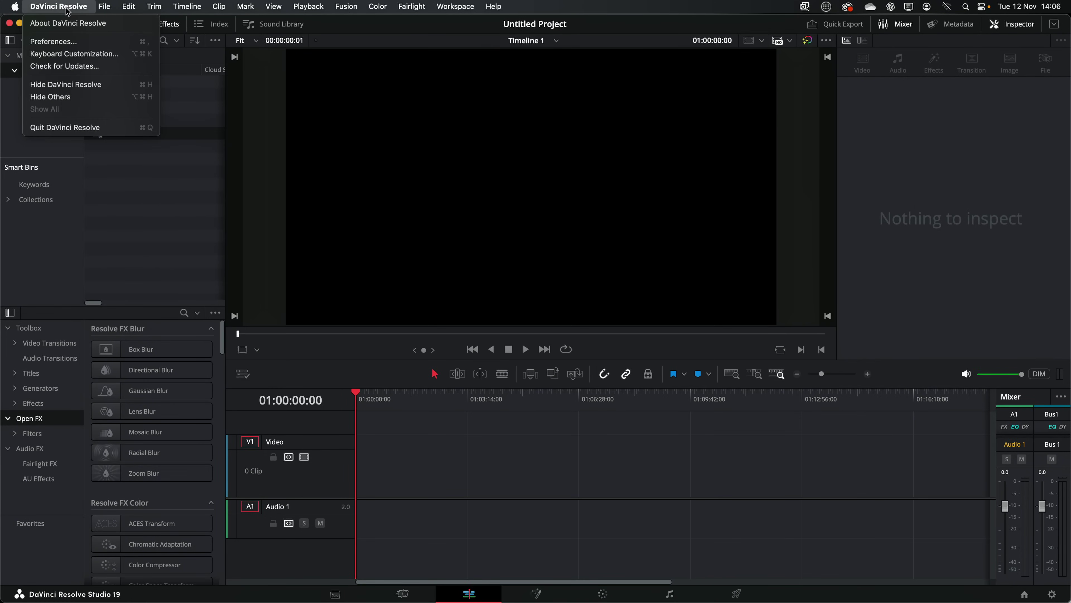
left_click(86, 127)
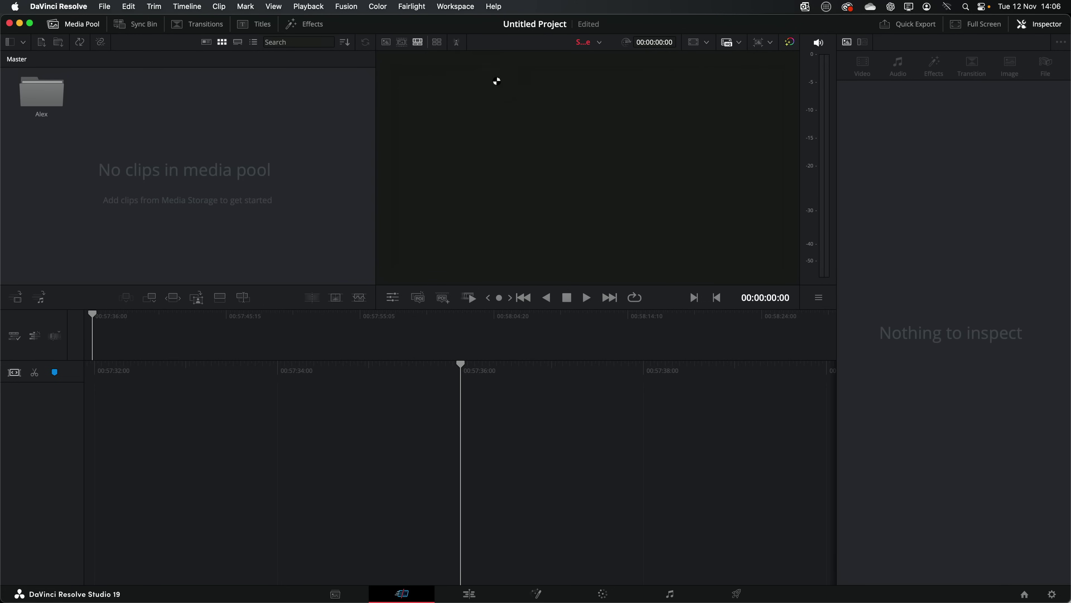
On the edit page, look through the imported OBS, MainCam and Audio bins and open Timeline 1 from the parent bin.
left_click(469, 593)
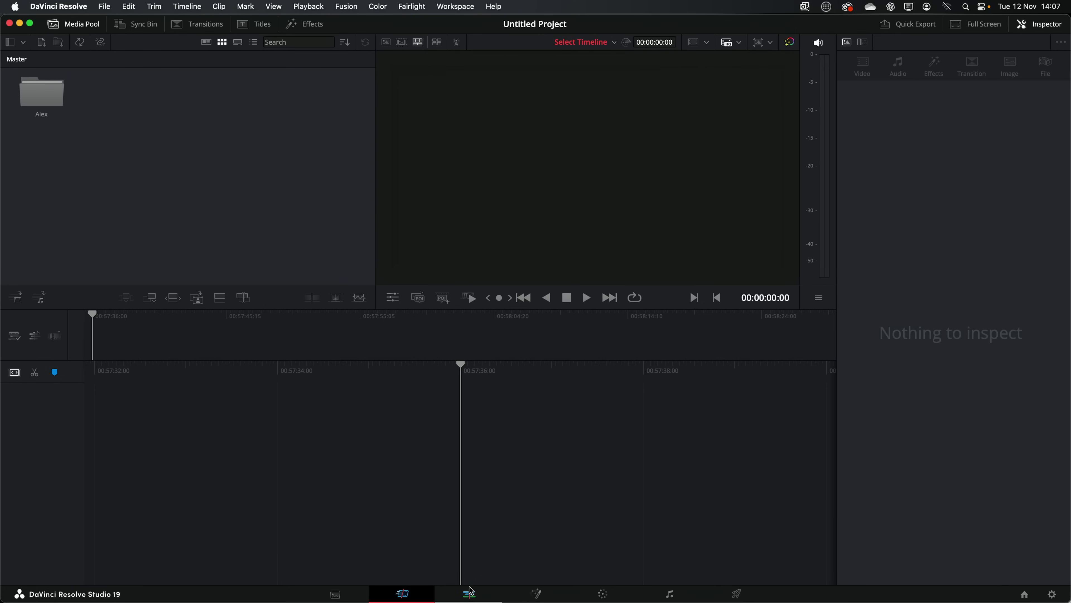
left_click(37, 87)
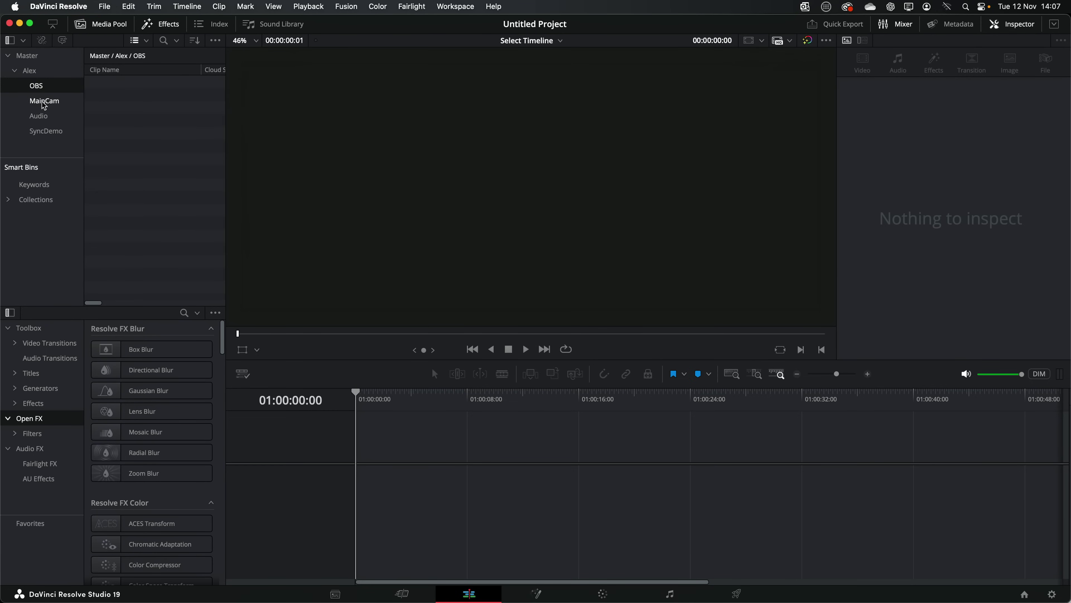
left_click(43, 104)
left_click(44, 119)
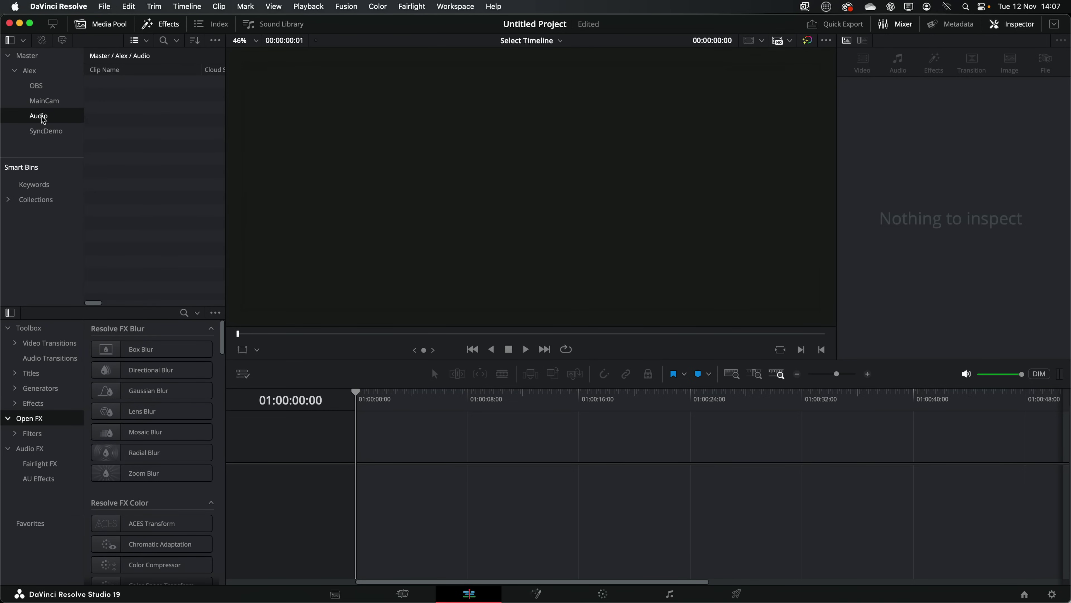
left_click(30, 71)
left_click(131, 134)
double_click(132, 140)
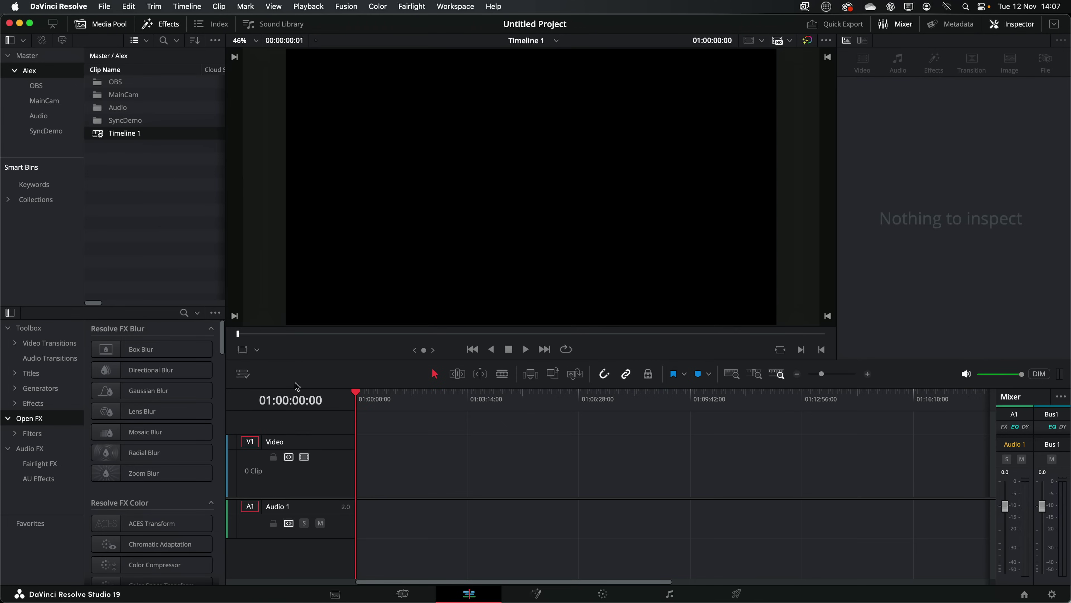
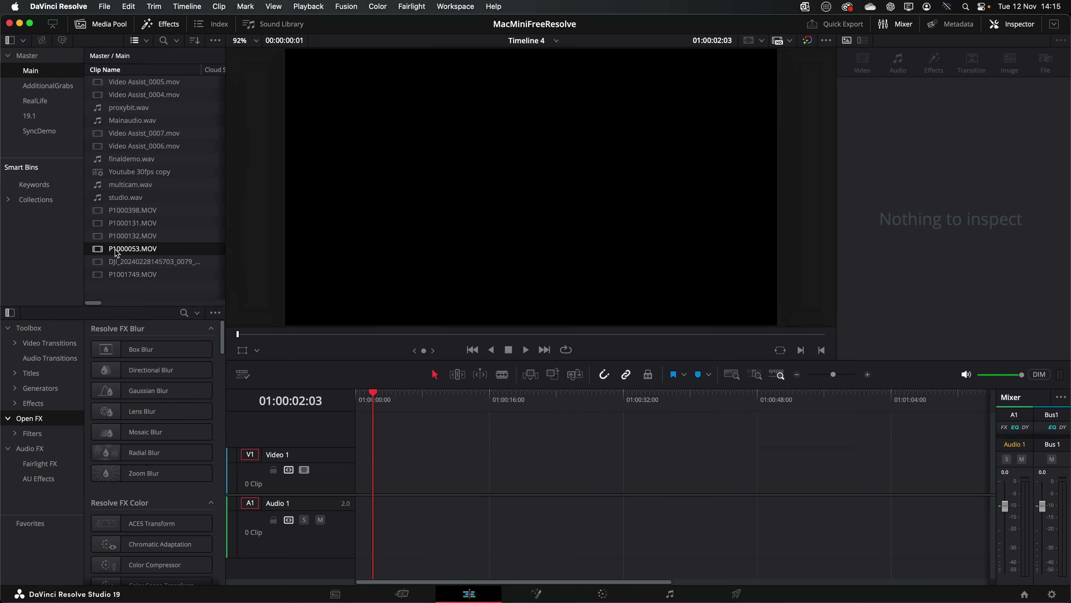
Place P1000053.MOV from the Main bin at the start of Timeline 4 and select it there.
left_click_drag(117, 253, 359, 484)
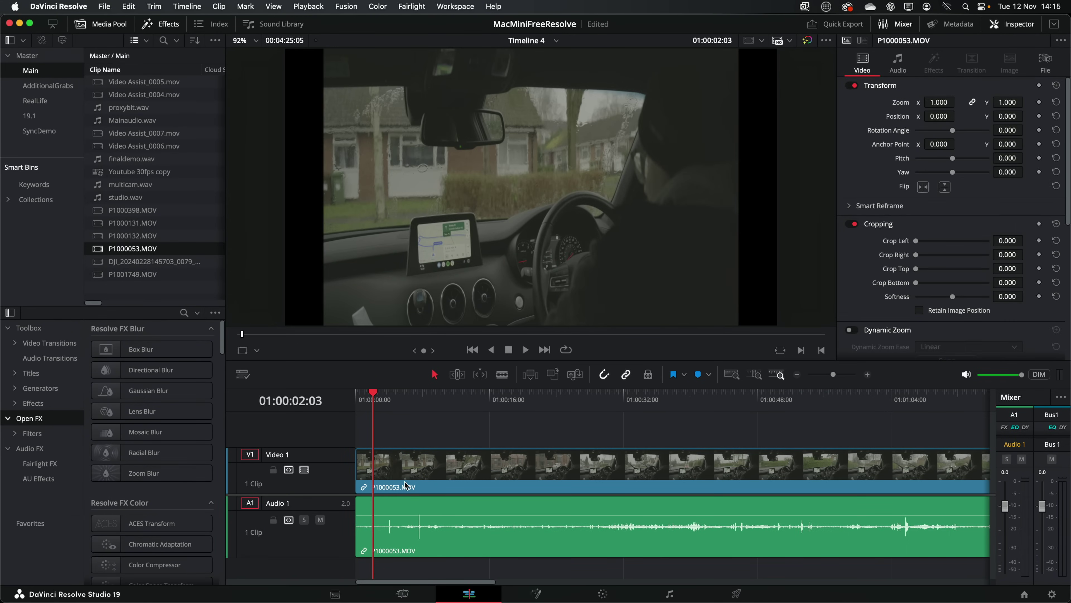
left_click(405, 489)
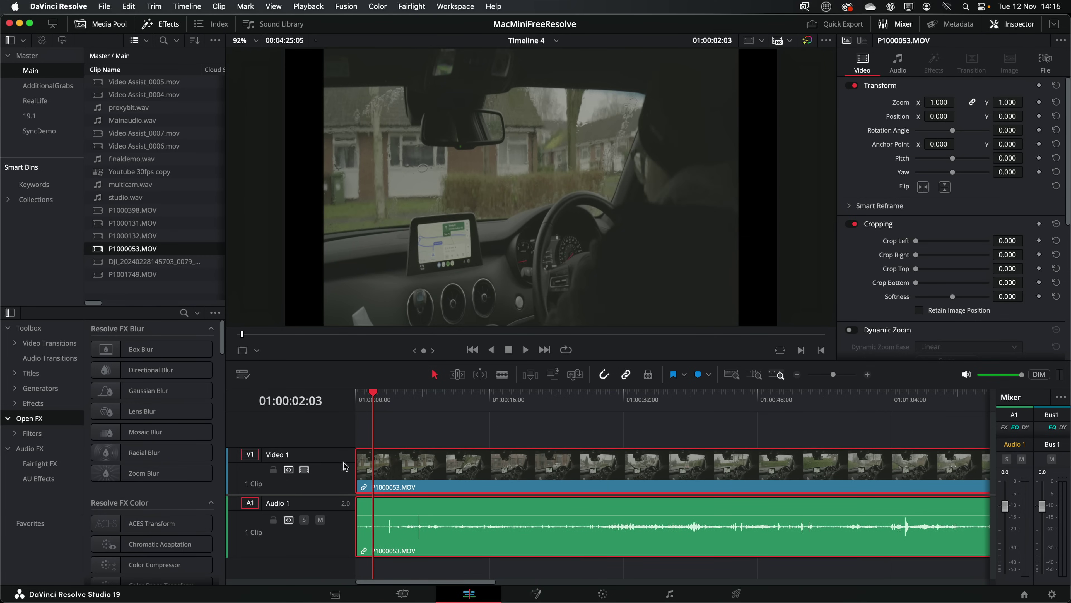
left_click_drag(538, 488, 518, 476)
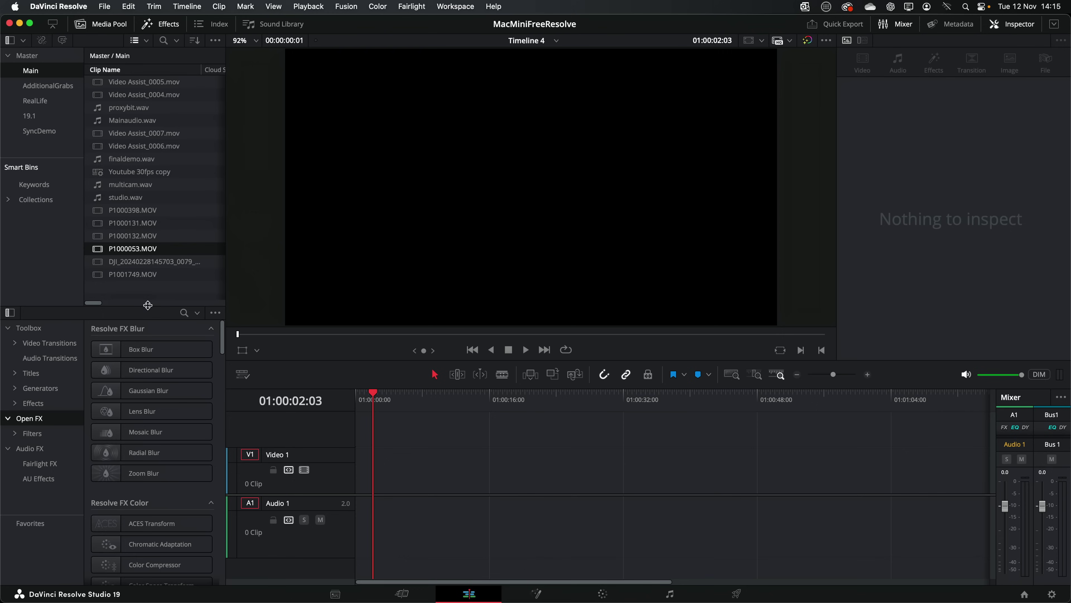
Raise the level of audio channel 2 in P1000053.MOV's audio configuration and place the clip at the start of Timeline 4.
double_click(136, 250)
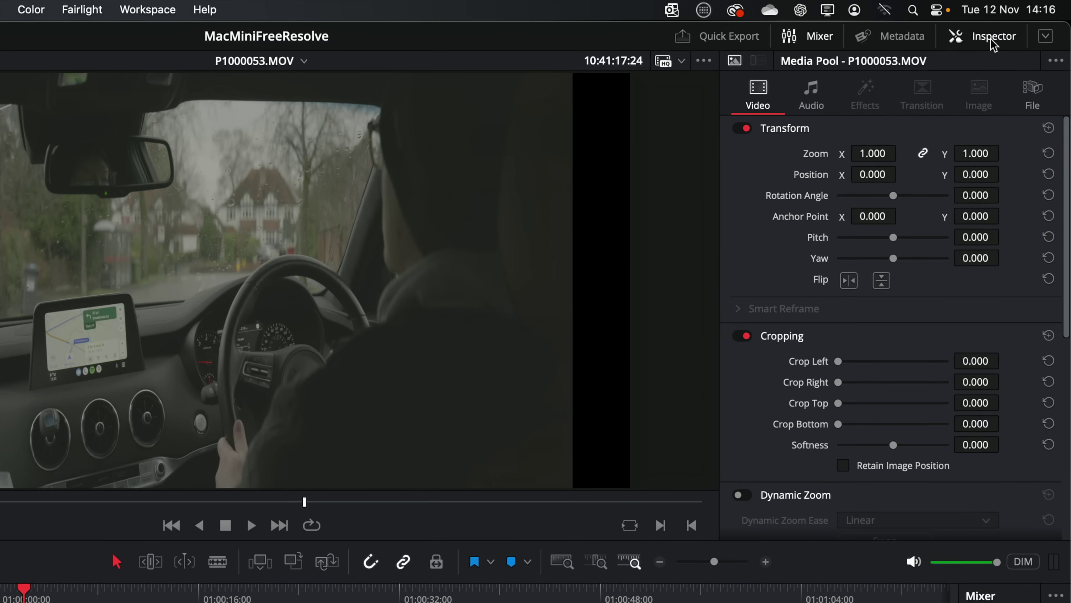
left_click(1032, 91)
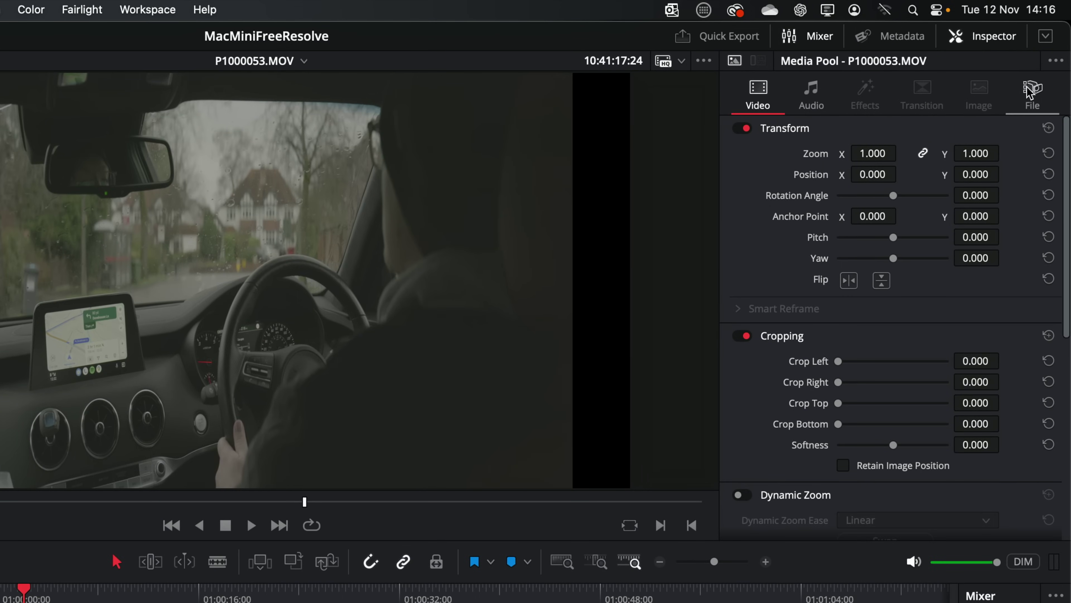
scroll(881, 279, "down", 8)
scroll(882, 278, "down", 3)
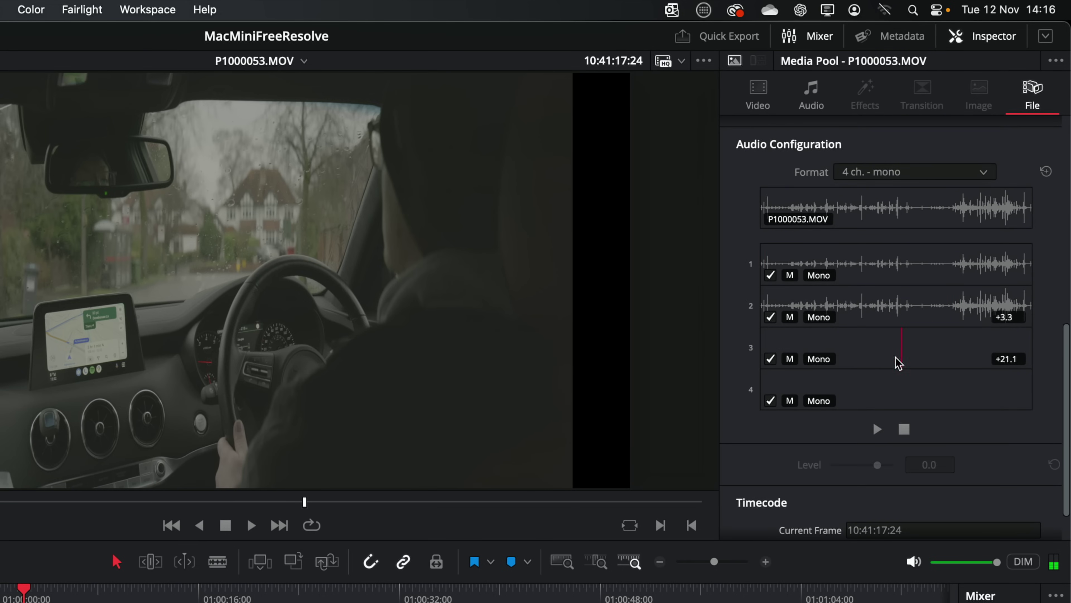
left_click(859, 319)
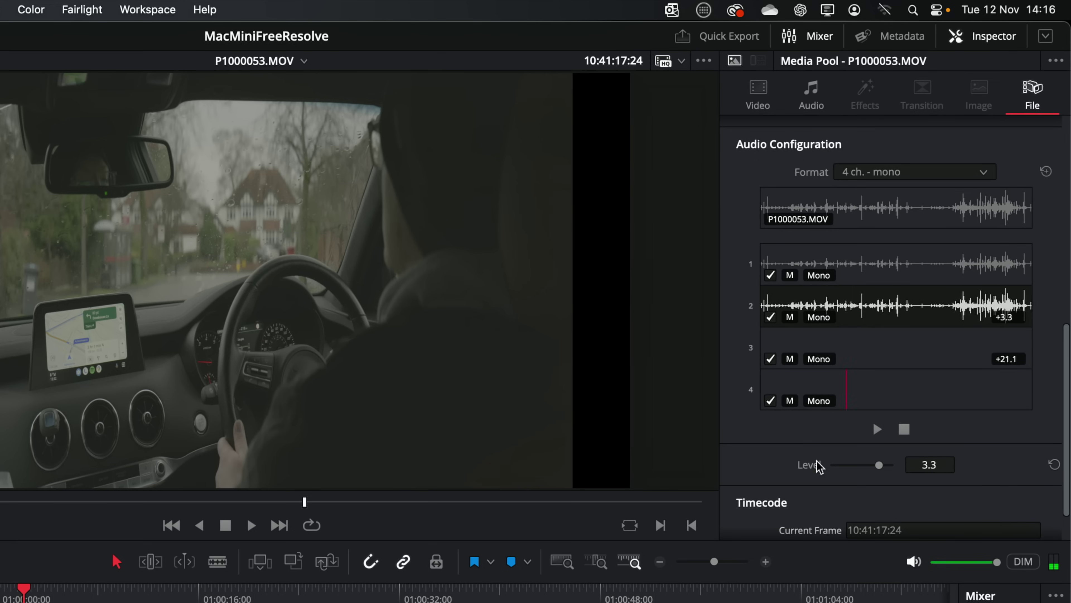
mouse_move(881, 465)
left_mouse_down()
mouse_move(838, 465)
mouse_move(920, 475)
mouse_move(879, 468)
mouse_move(891, 473)
left_mouse_up()
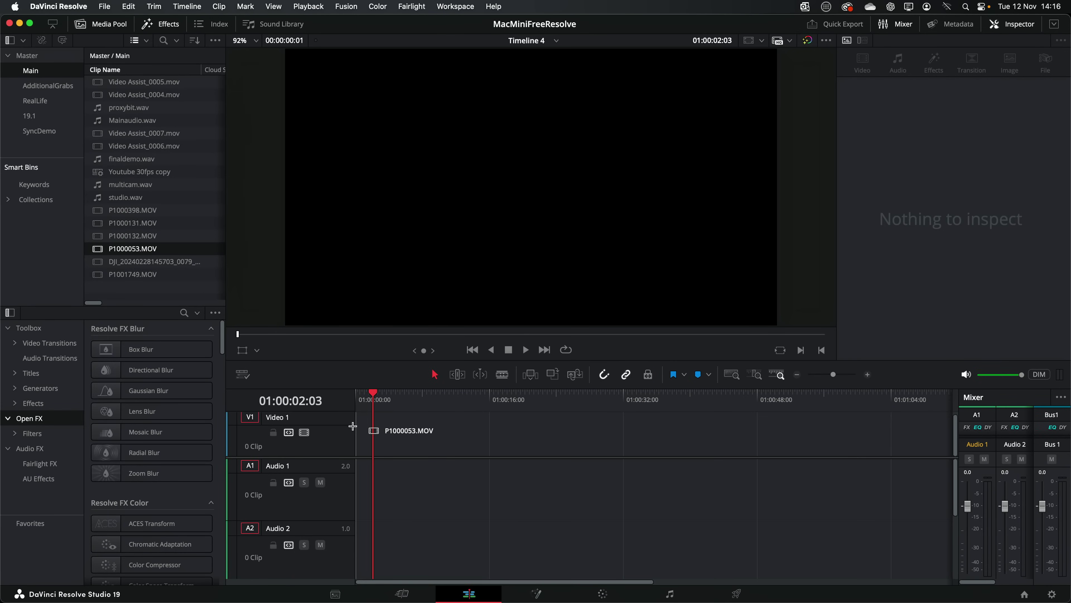
left_click_drag(352, 426, 356, 427)
left_click(456, 492)
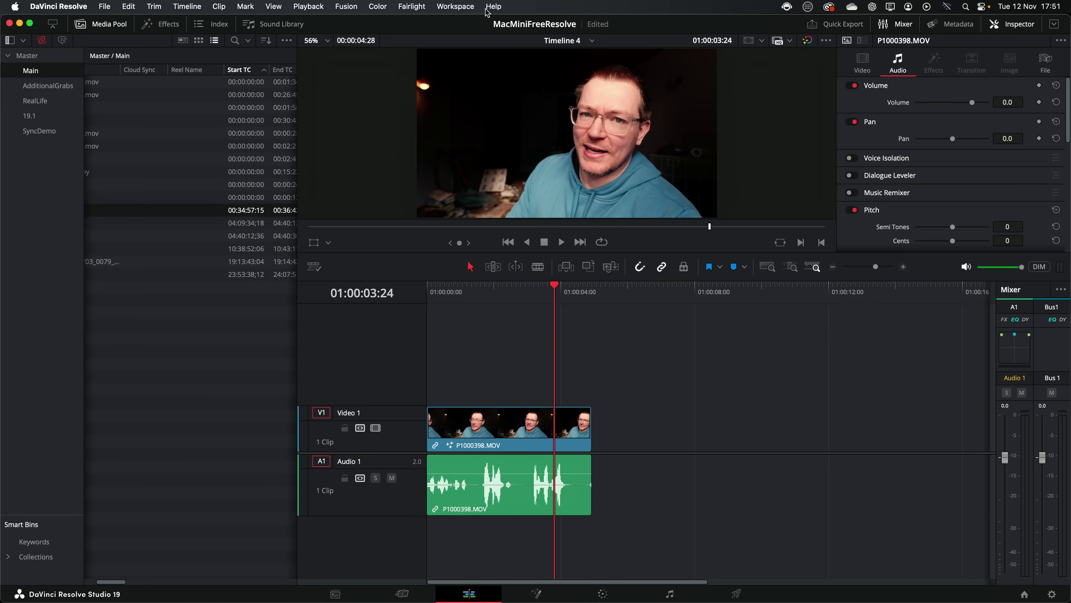
Search the program's help for "delete gaps" and run the Delete Gaps command from the results.
left_click(493, 7)
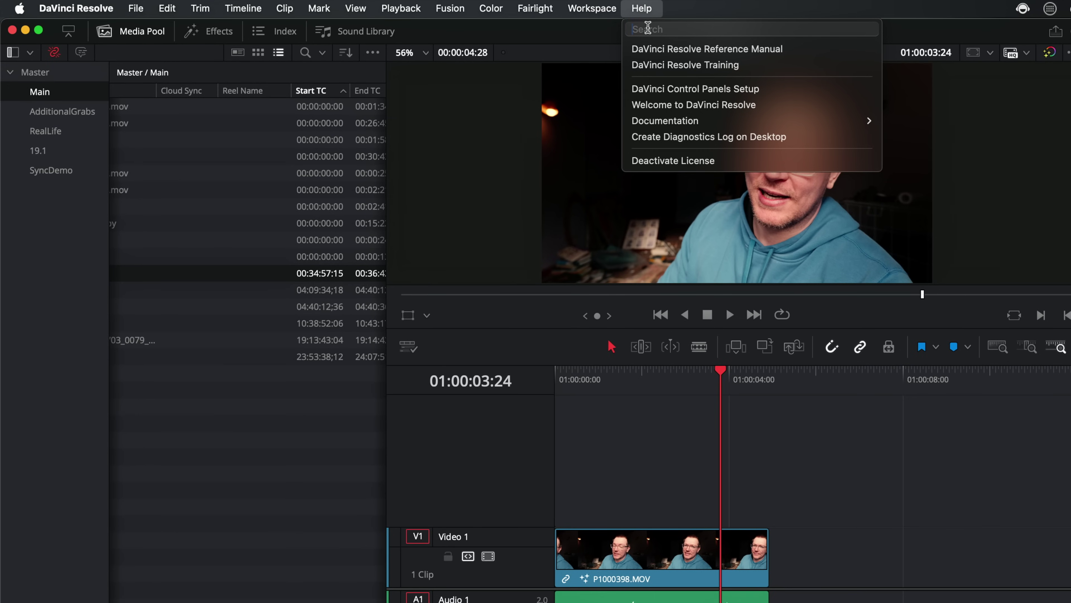
type("d")
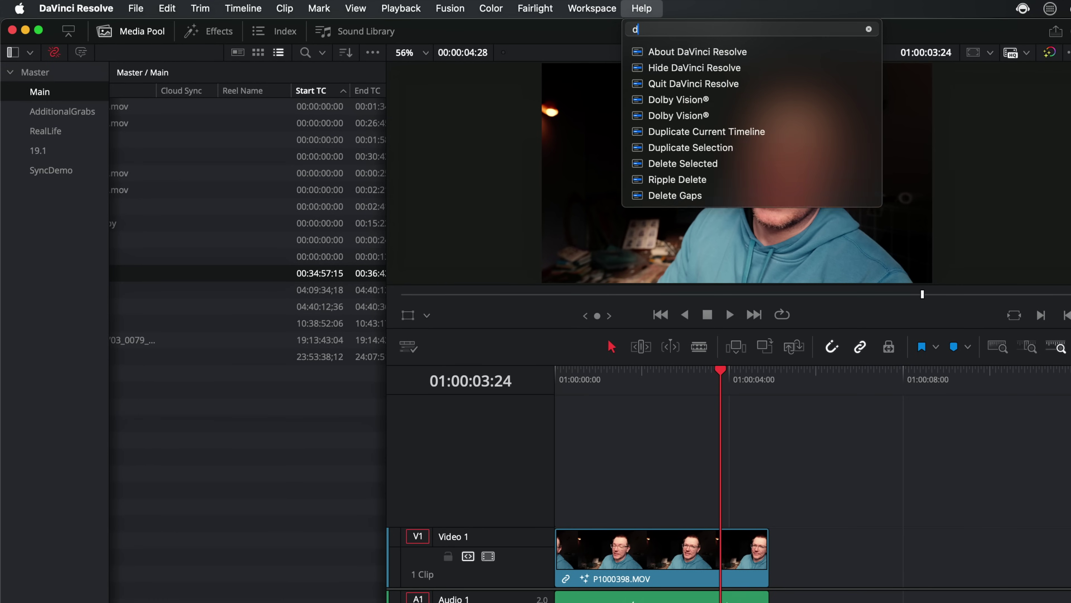
type("elete gaps")
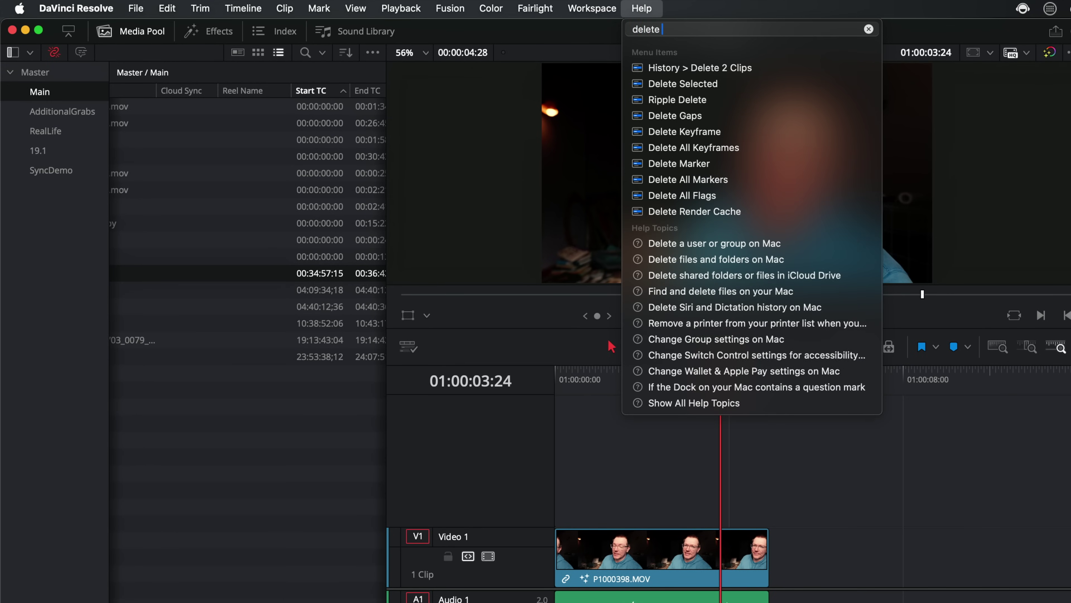
mouse_move(679, 57)
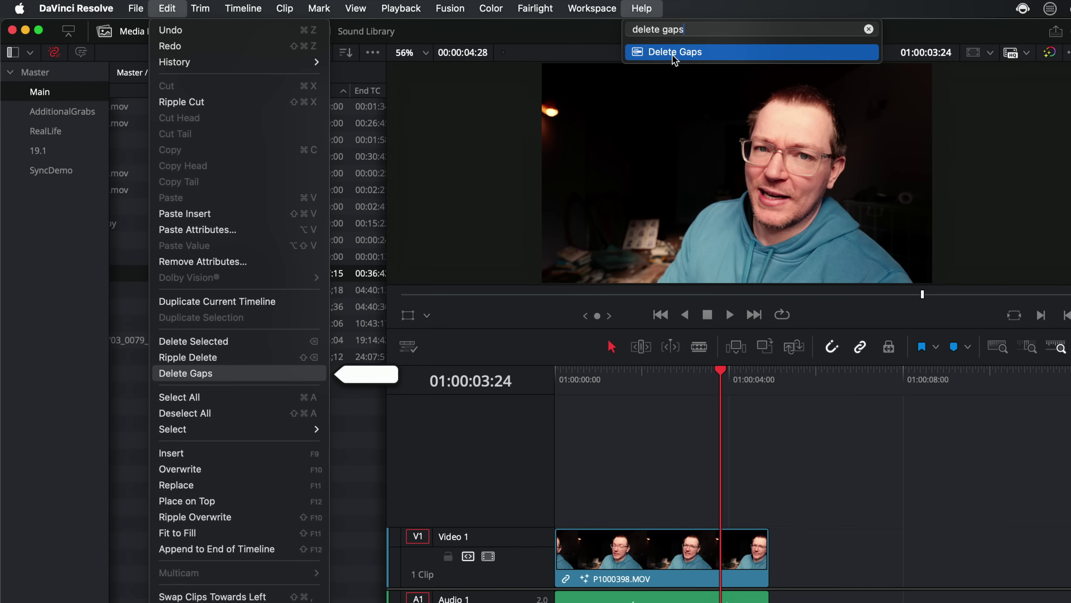
left_click(674, 52)
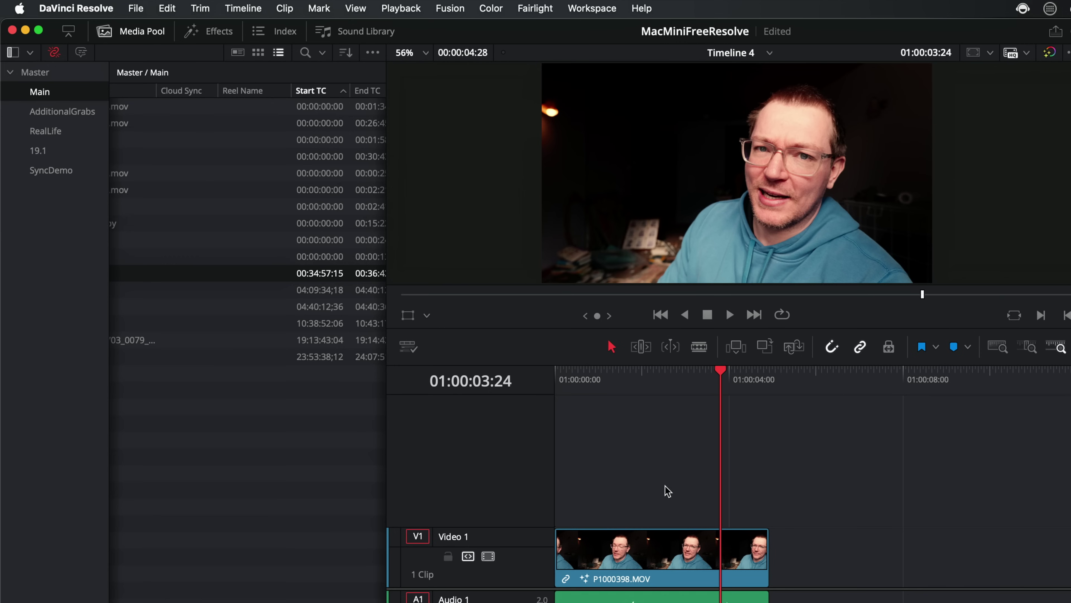
Search the help for "playhead" and look at where the matching commands sit in the menus.
left_click(640, 9)
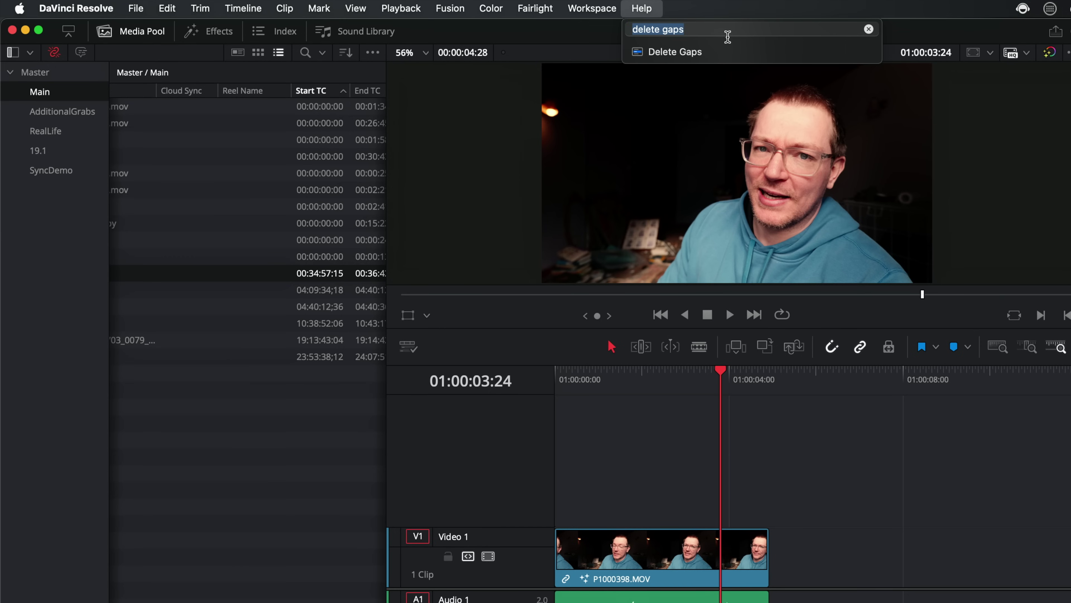
type("playhead")
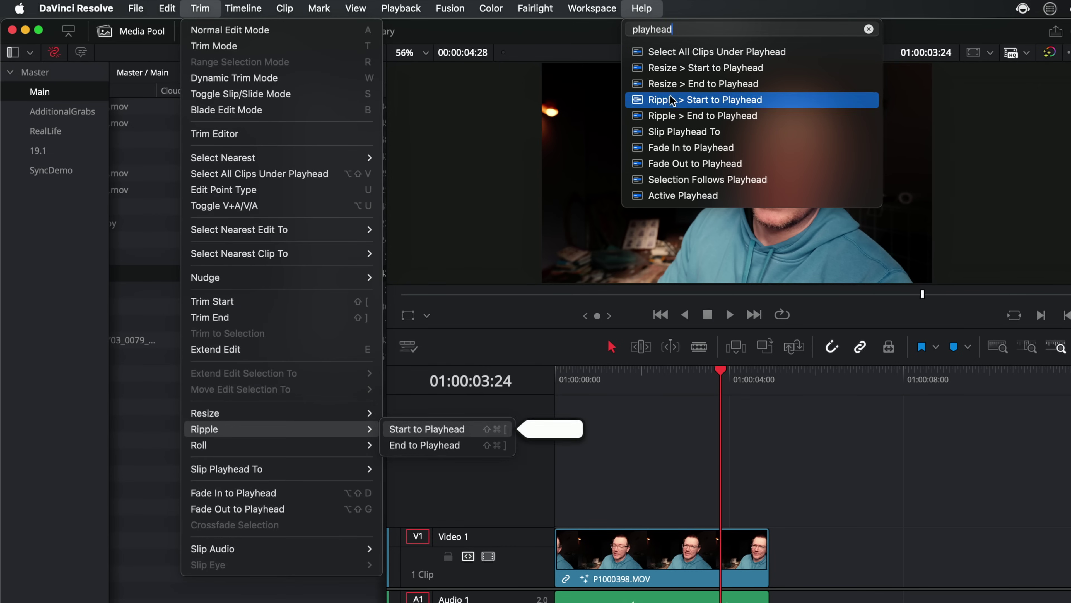
mouse_move(689, 196)
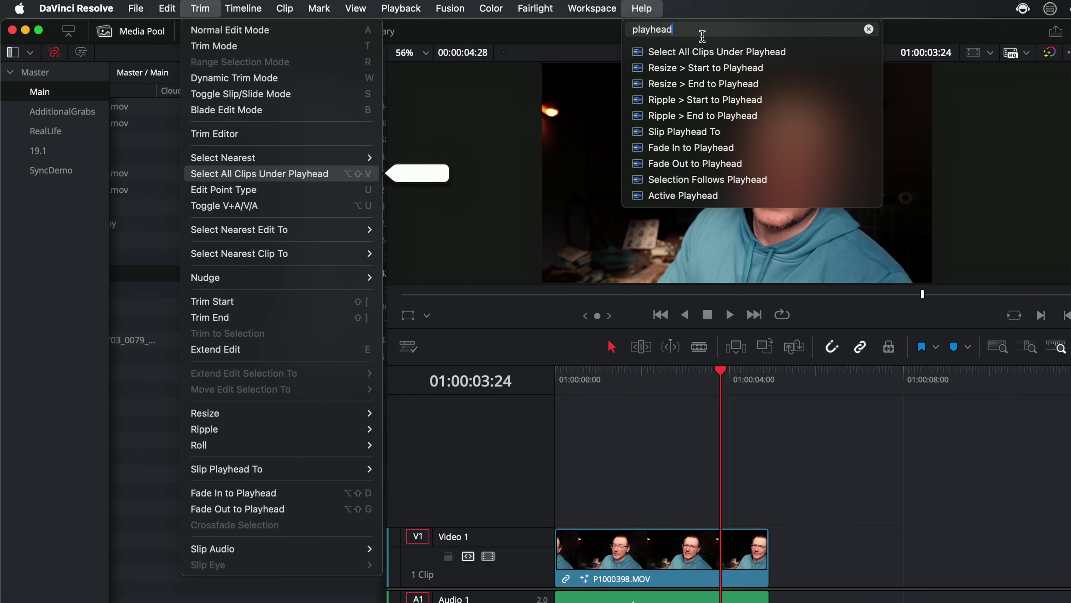
Shorten the help search to "pla", view the help topic Play games on your Mac, and return to the search results.
key("BackSpace")
key("BackSpace")
key("BackSpace")
key("BackSpace")
key("BackSpace")
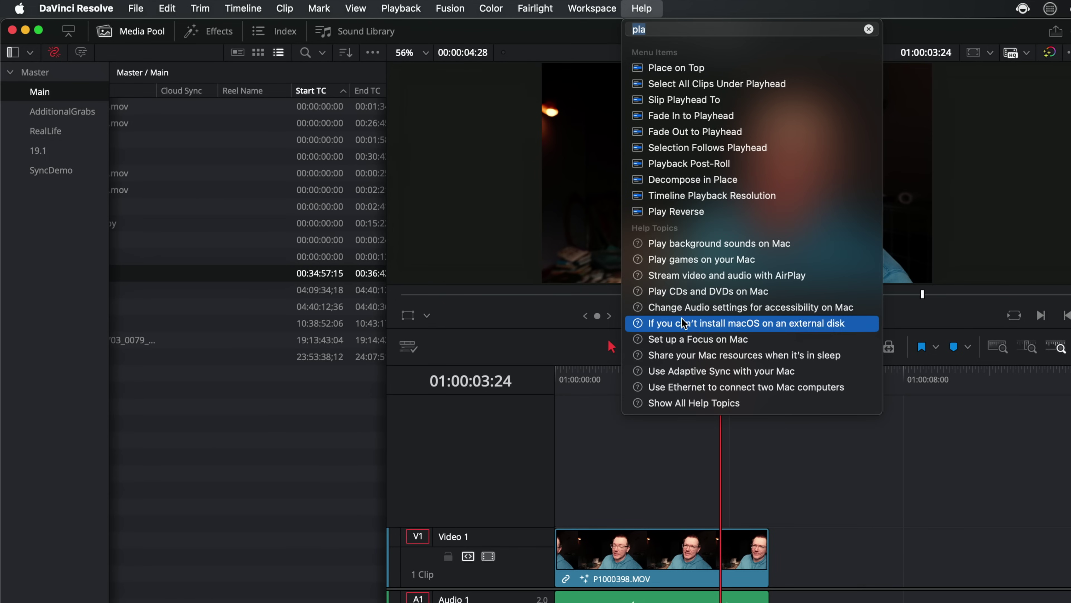
left_click(671, 254)
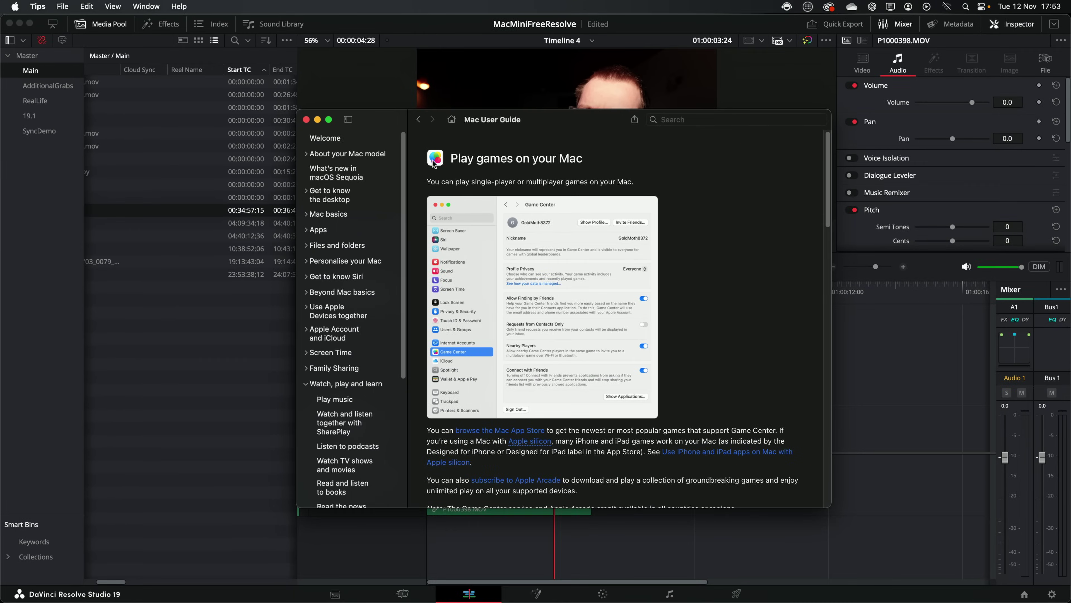
left_click(317, 120)
left_click(493, 7)
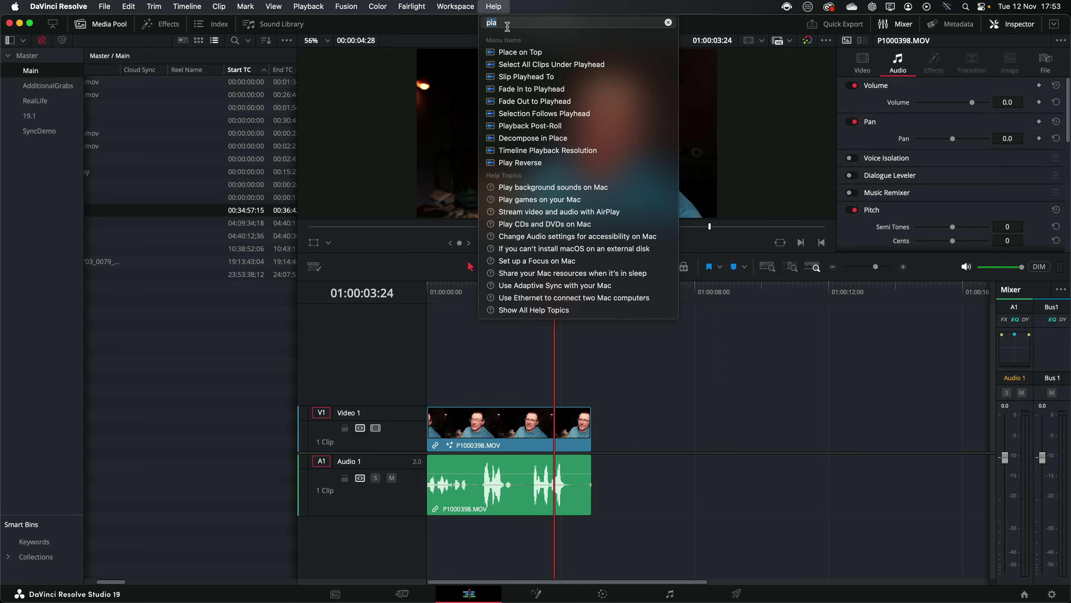
mouse_move(540, 102)
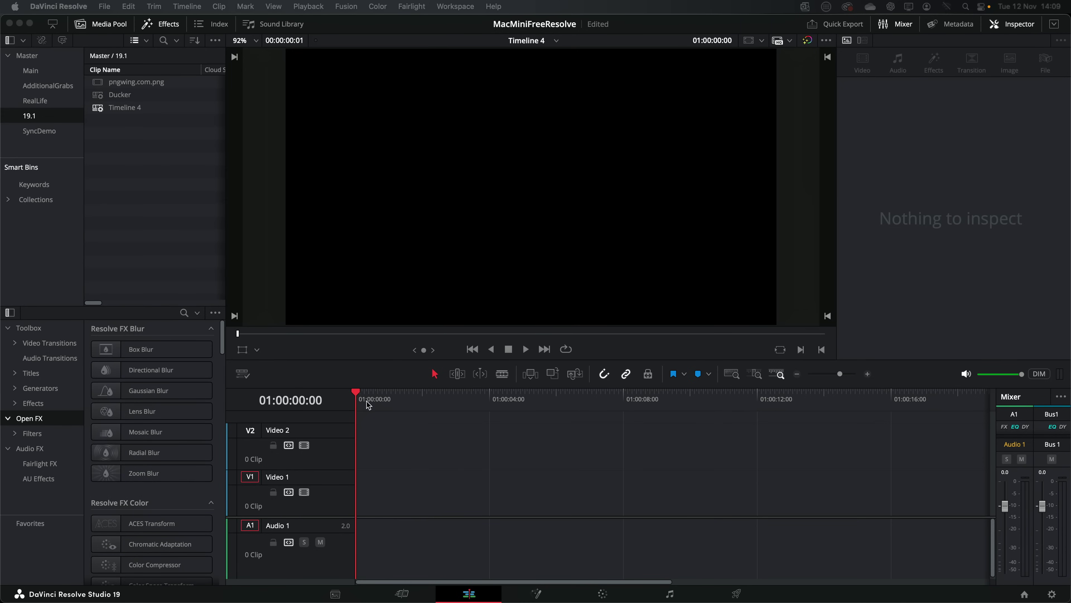
Scrub the empty Timeline 4, then switch on Fixed Playhead in its timeline view options.
left_click_drag(368, 404, 606, 399)
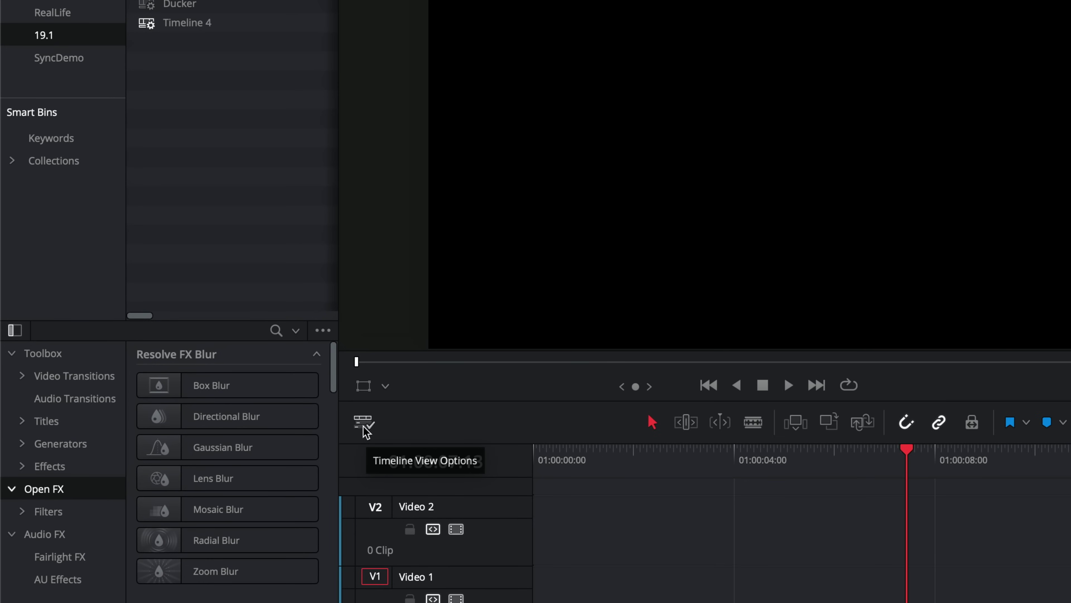
left_click(362, 422)
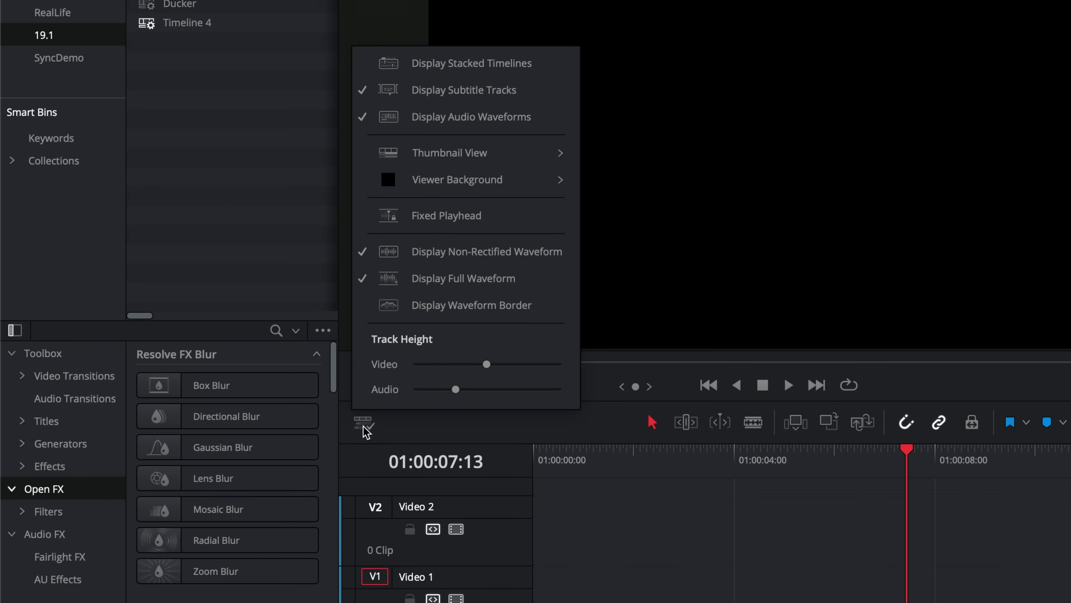
left_click(435, 216)
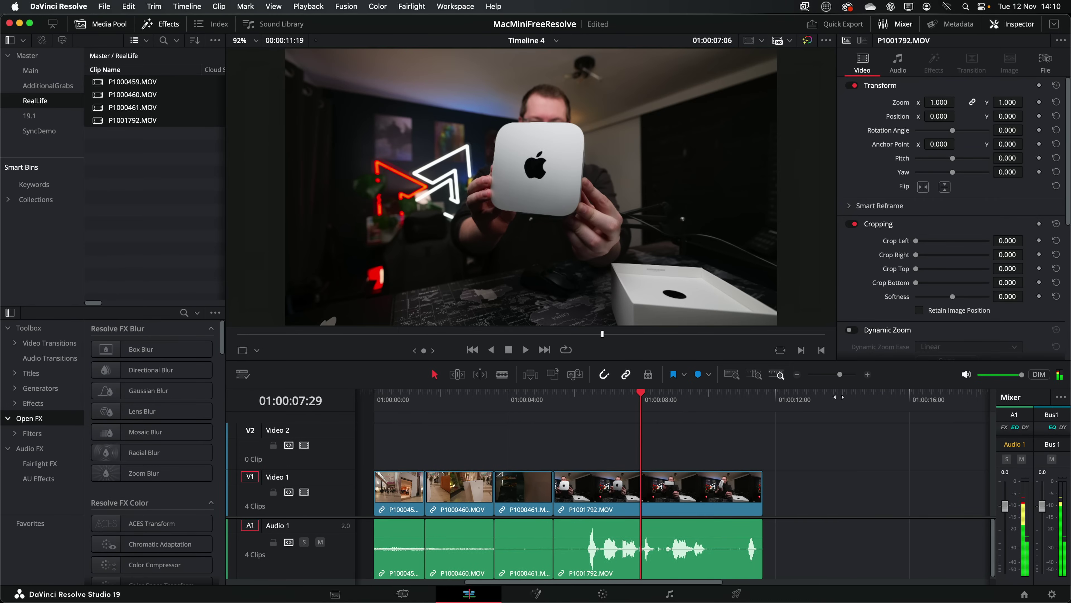
Go to the start and end of Timeline 4, then scrub and scroll through its clips to examine the fixed playhead's behaviour.
key("Home")
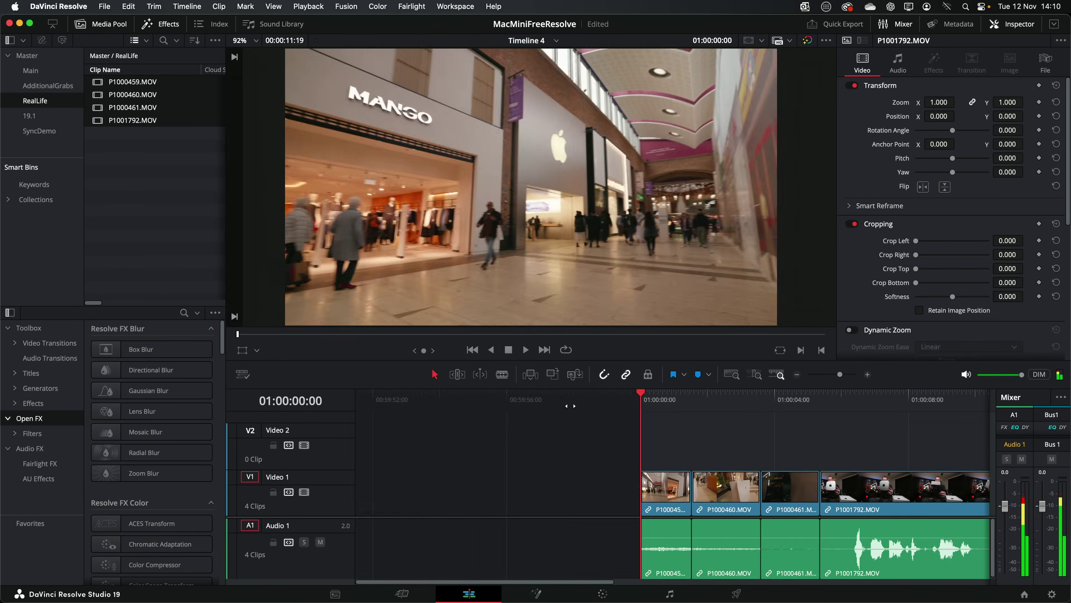
key("End")
left_click_drag(448, 403, 595, 399)
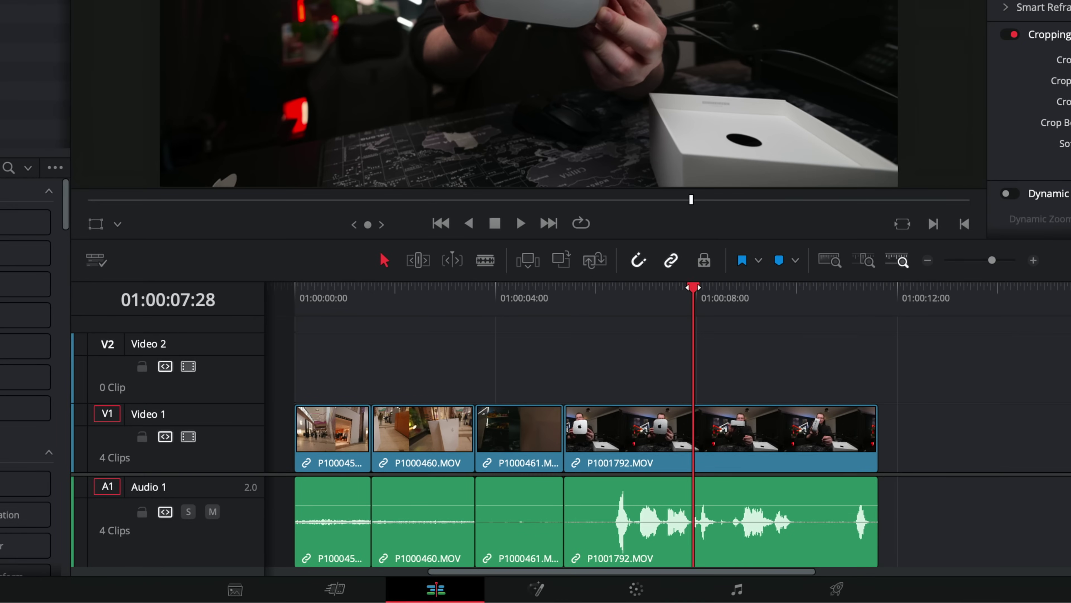
key("Right")
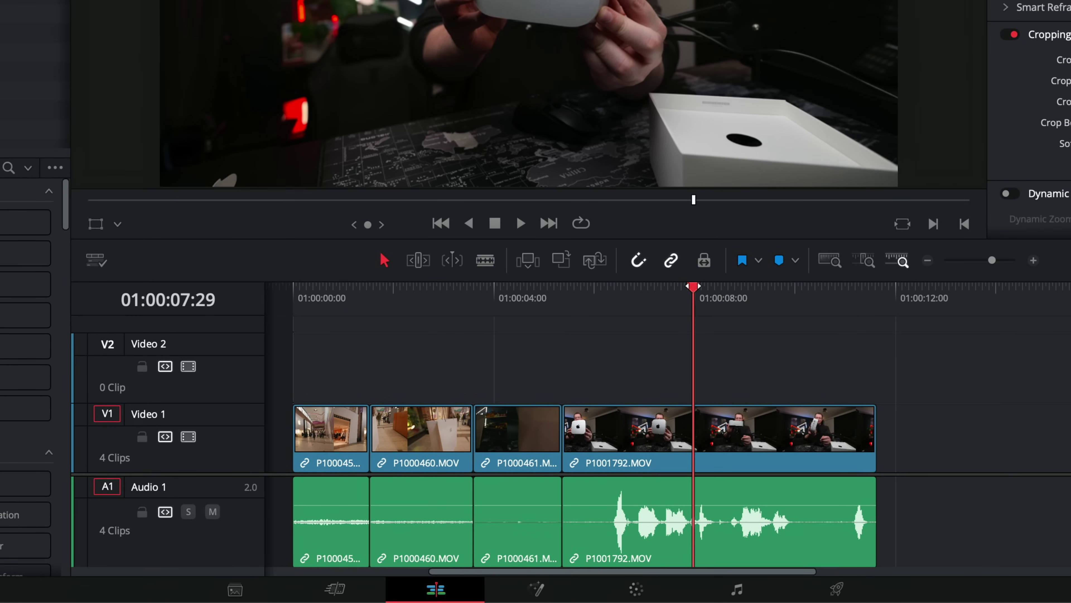
scroll(590, 422, "right", 5)
scroll(667, 422, "left", 10)
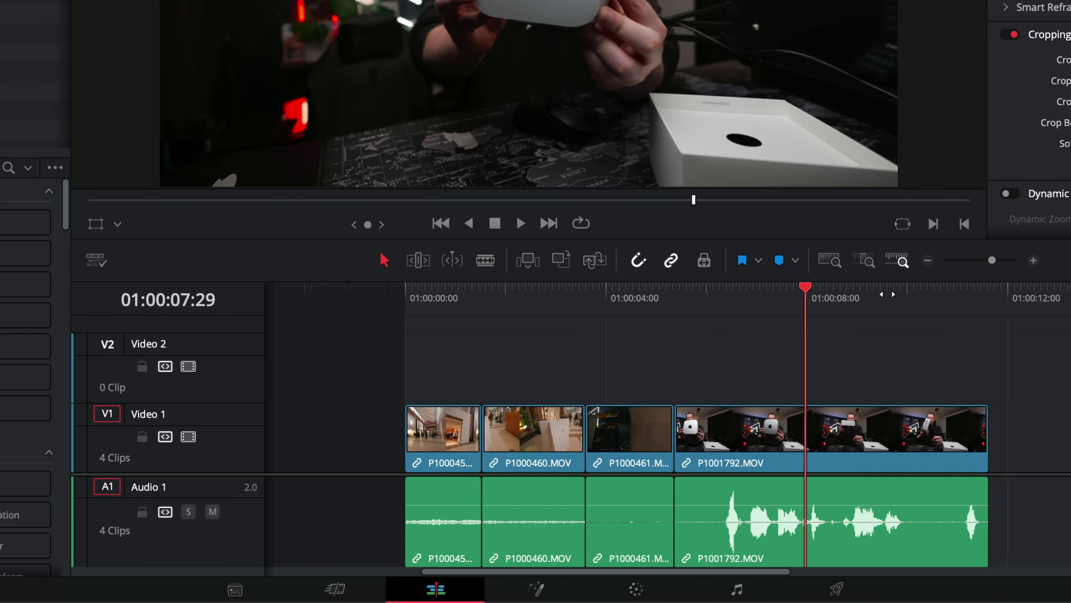
scroll(666, 422, "right", 10)
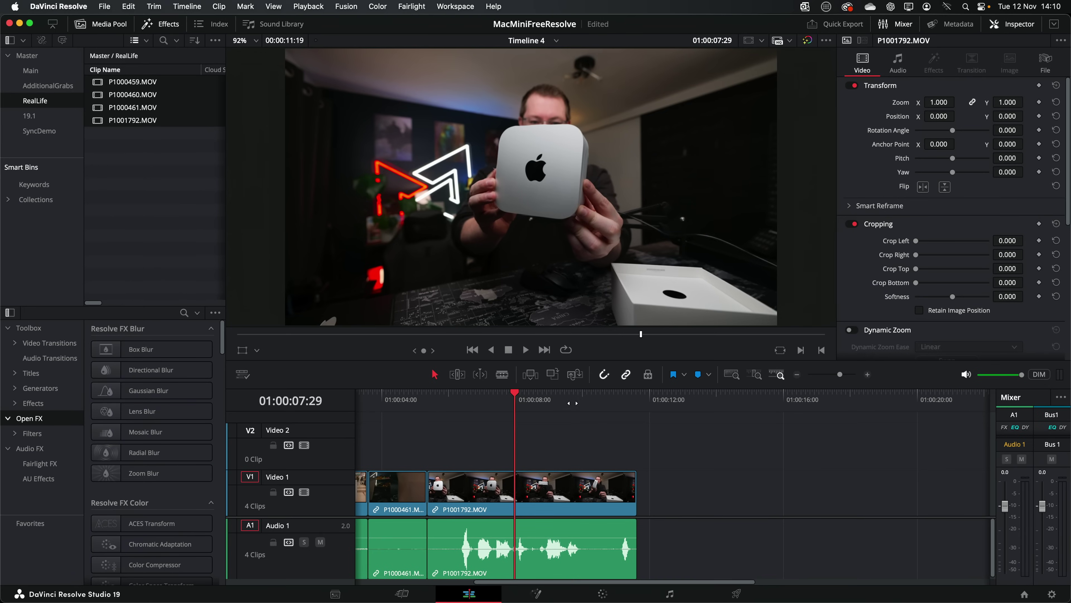
left_click_drag(612, 284, 542, 284)
left_click_drag(540, 390, 666, 417)
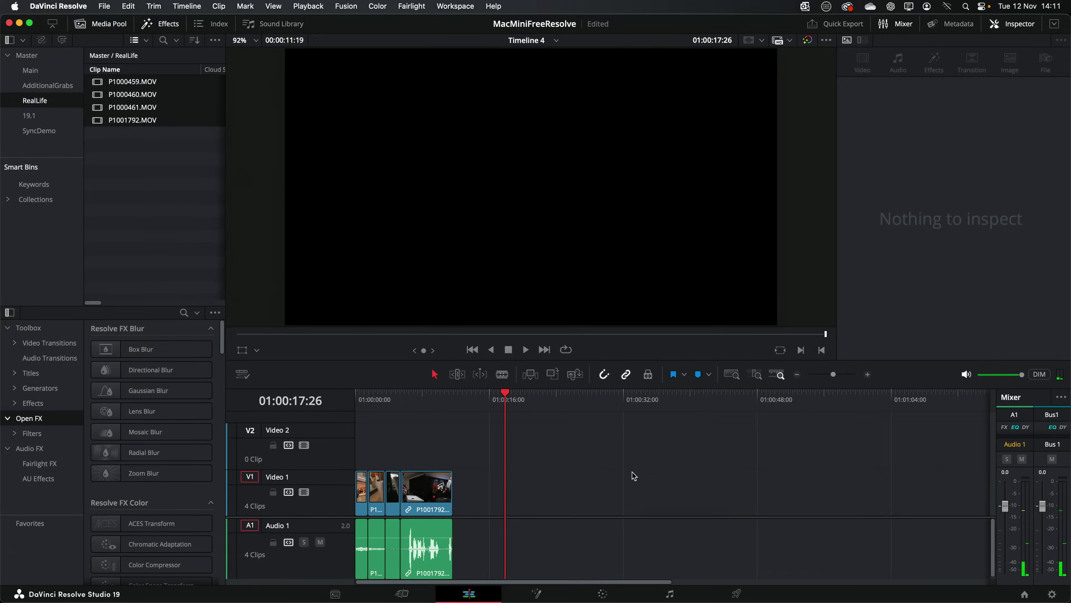
Copy the second clip in Timeline 4 and paste it at 01:00:43:02 and 01:00:18:08.
left_click(301, 454)
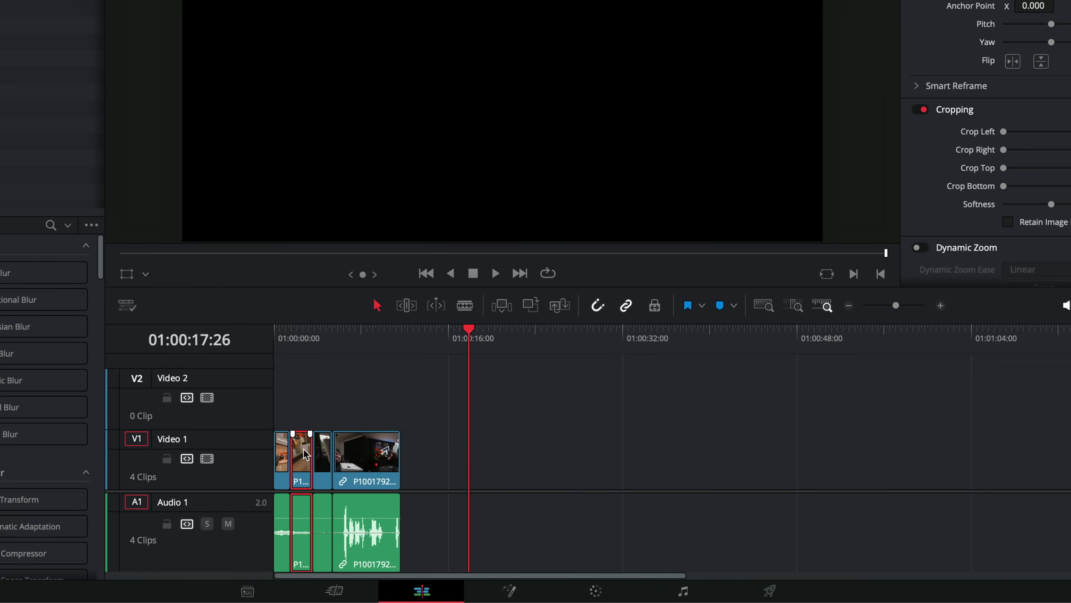
left_click_drag(480, 340, 744, 346)
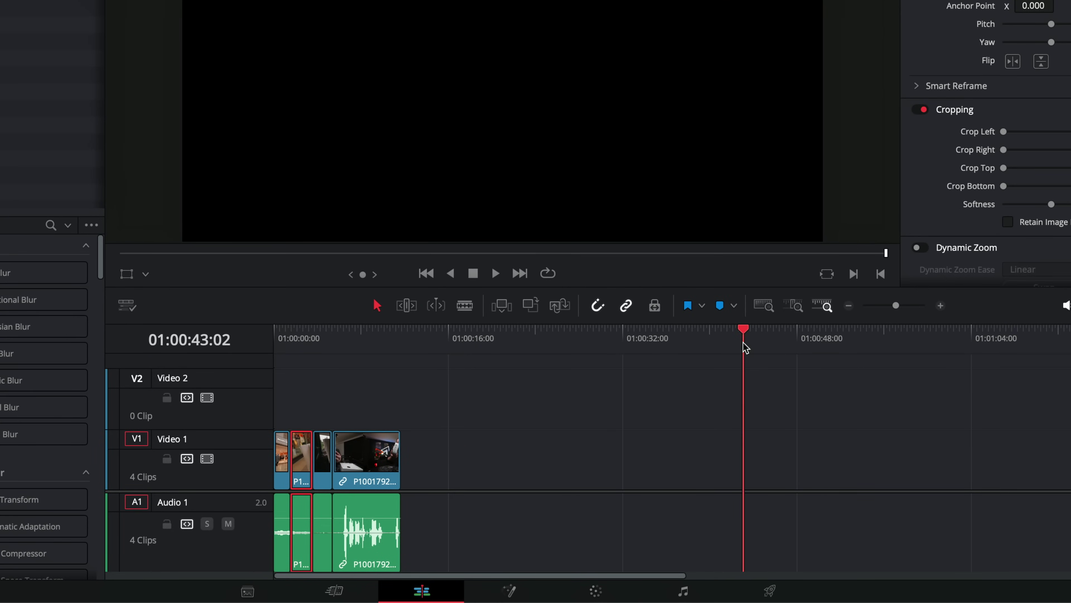
key("ctrl+v")
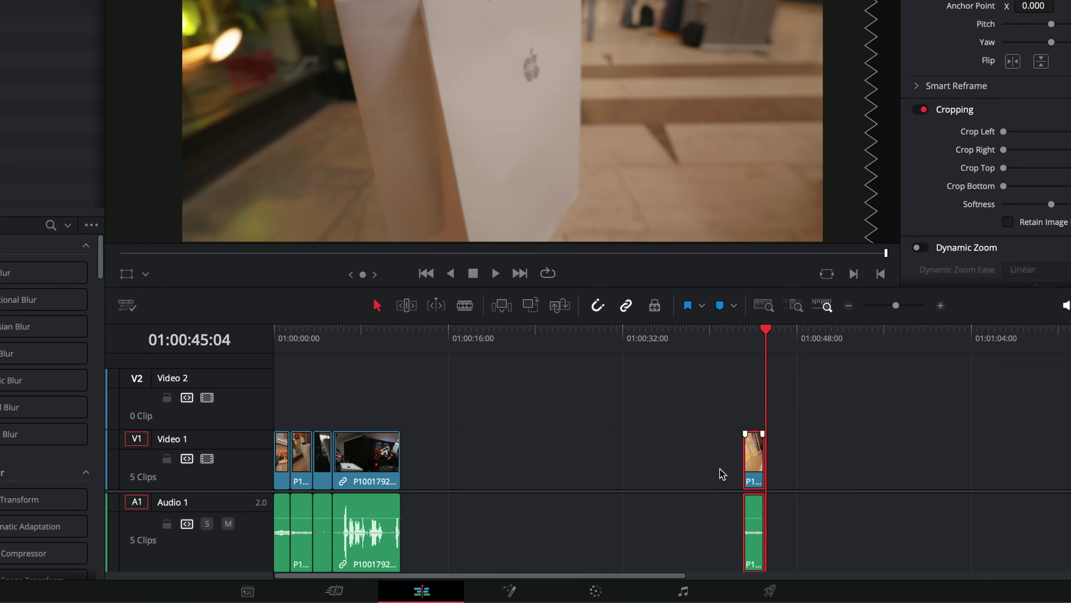
left_click(511, 344)
left_click(471, 345)
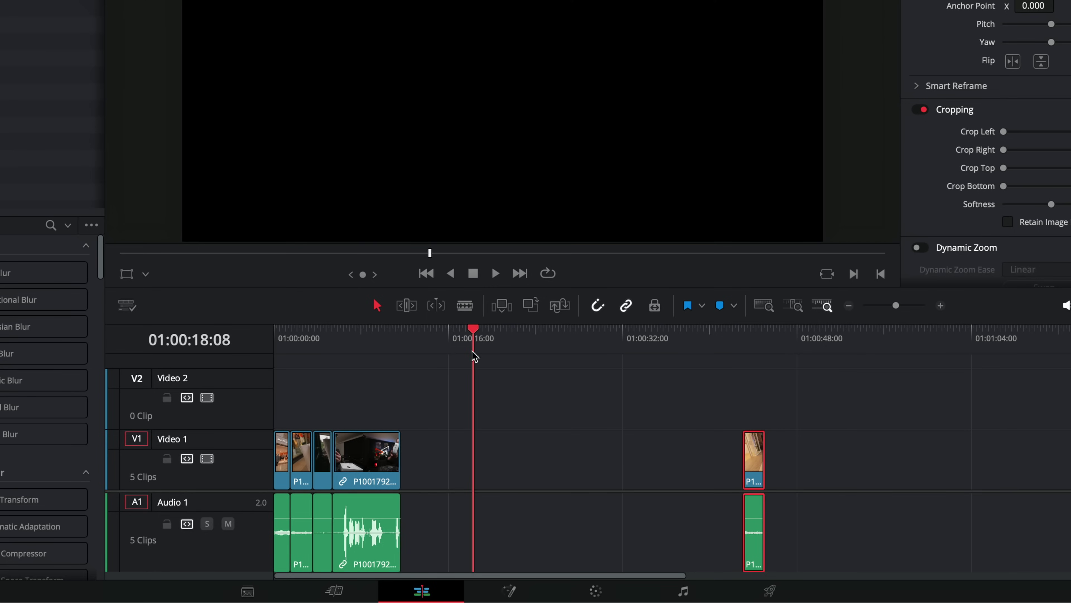
key("ctrl+v")
Paste more copies of the clip at about 01:00:33 and 01:01:00, and at 01:00:24:28.
left_click(633, 344)
key("ctrl+v")
left_click(934, 344)
key("ctrl+v")
left_click_drag(935, 344, 547, 344)
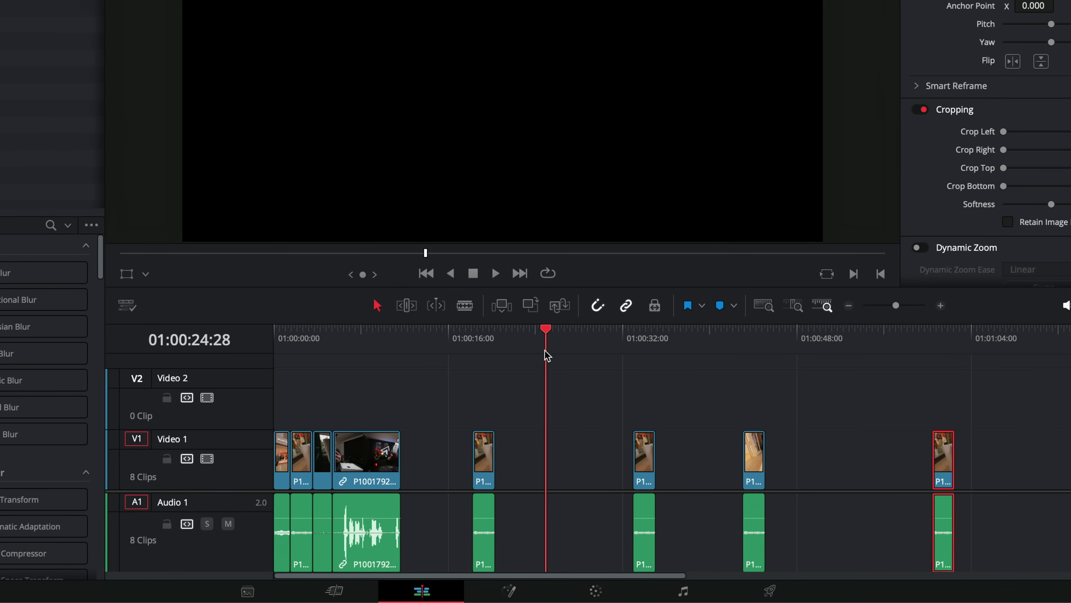
key("ctrl+v")
Paste two more copies of the clip at about 01:00:52 and 01:01:10 in Timeline 4.
left_click(820, 344)
left_click(845, 344)
key("ctrl+v")
left_click(1035, 344)
key("ctrl+v")
Paste another copy of the clip at 01:00:37:26 and scrub the playhead back from its end.
left_click(409, 337)
key("i")
left_click_drag(664, 346, 687, 348)
key("ctrl+v")
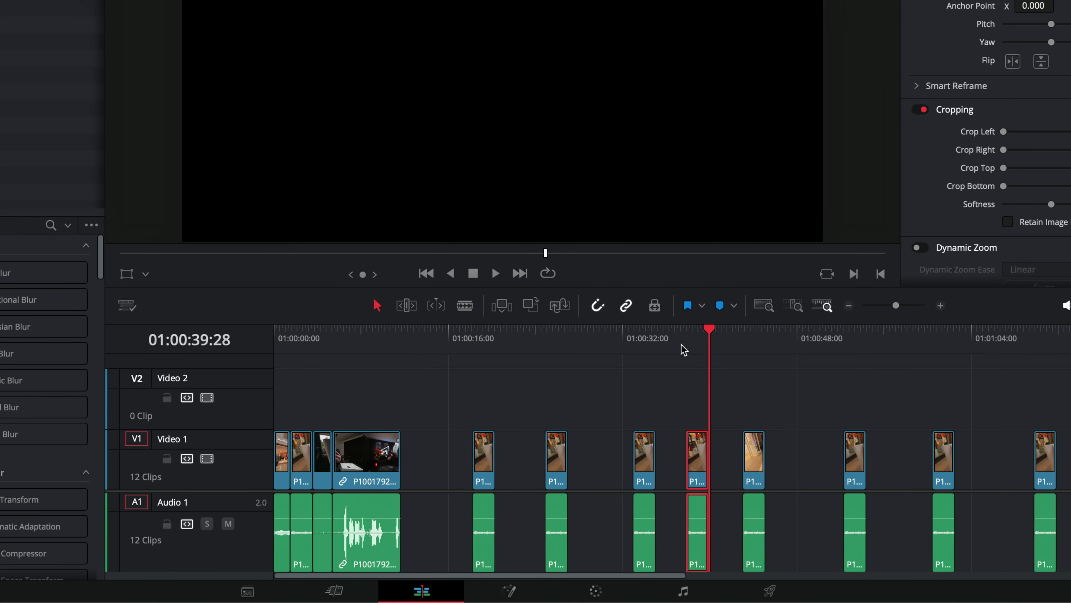
left_click_drag(709, 333, 687, 335)
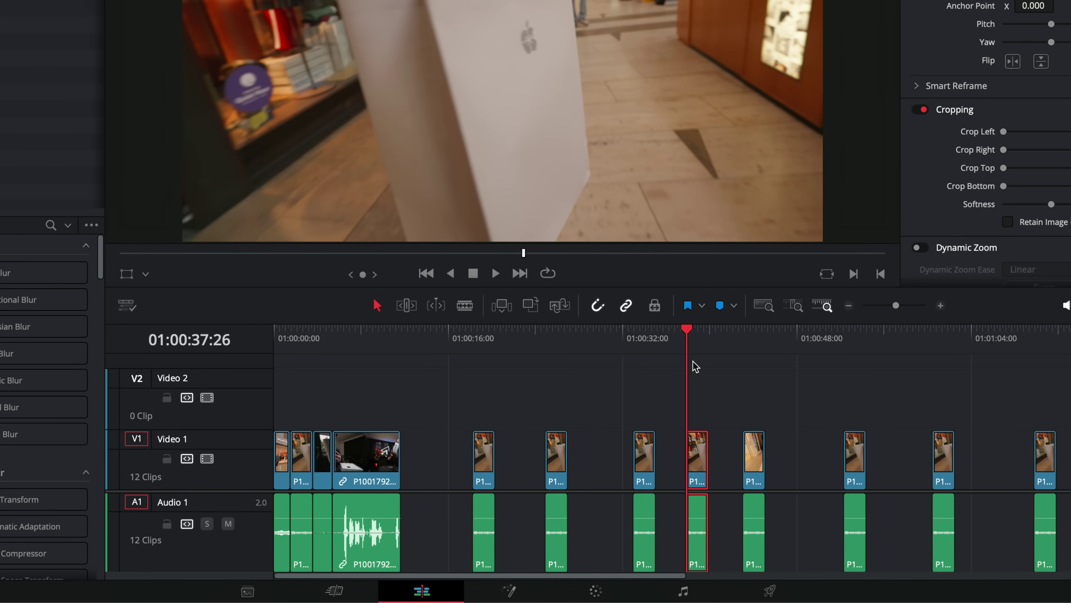
left_click_drag(446, 349, 428, 375)
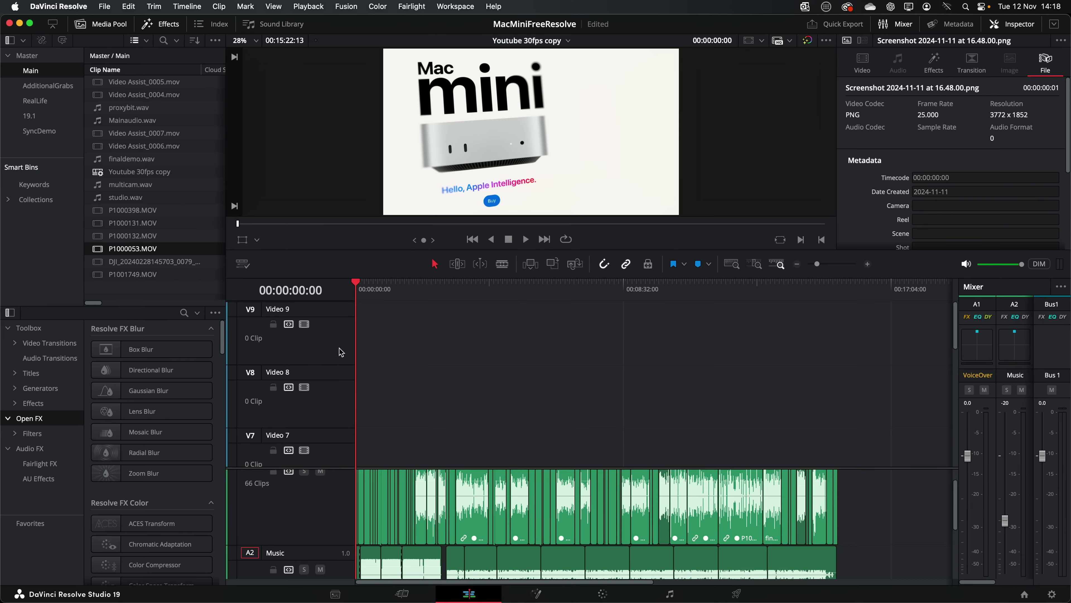
Disable the Video 1, Video 2 and Video 3 tracks in the Youtube 30fps copy timeline, and re-enable Video 3.
scroll(317, 347, "down", 4)
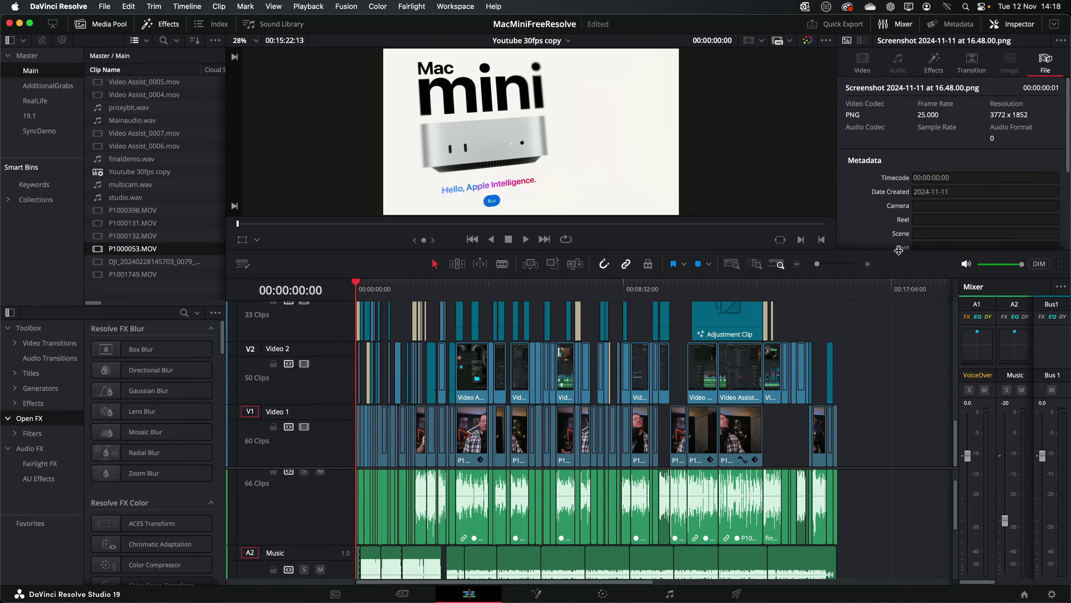
left_click(868, 264)
left_click(868, 265)
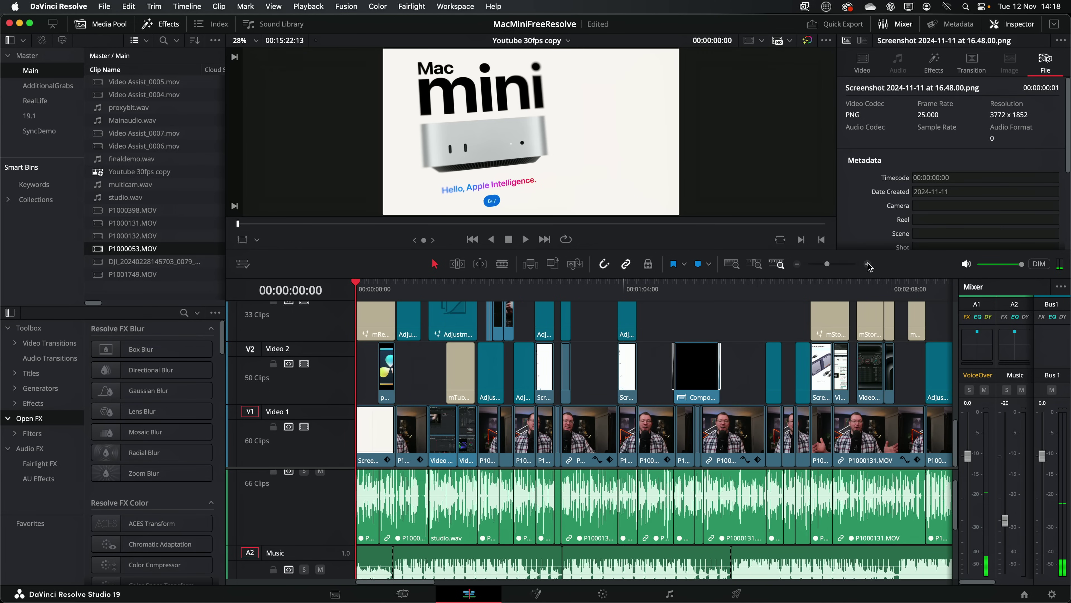
scroll(336, 467, "up", 2)
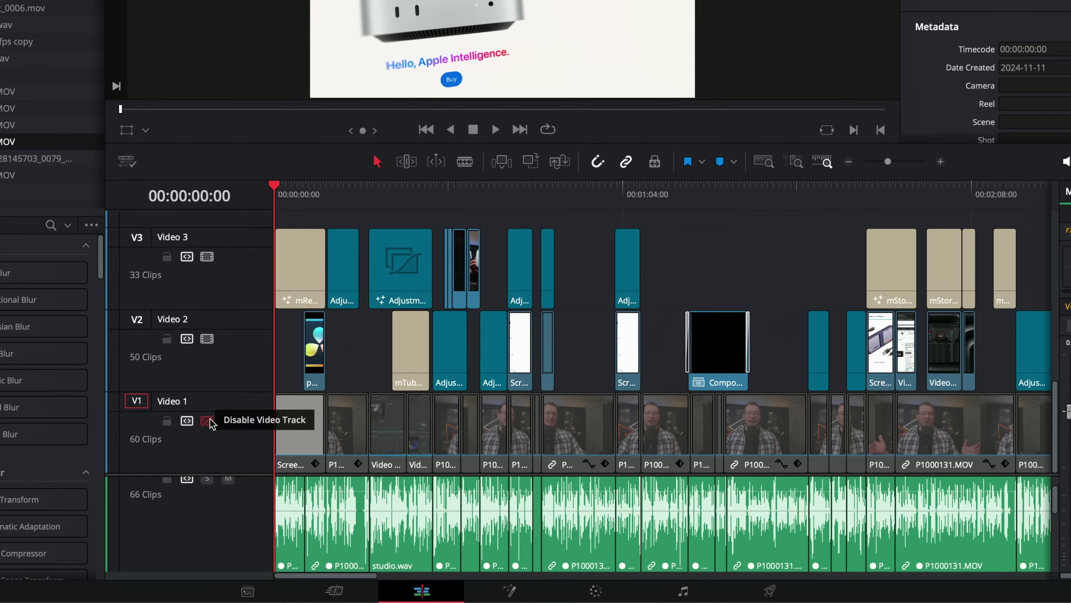
left_click(304, 463)
left_click(209, 340)
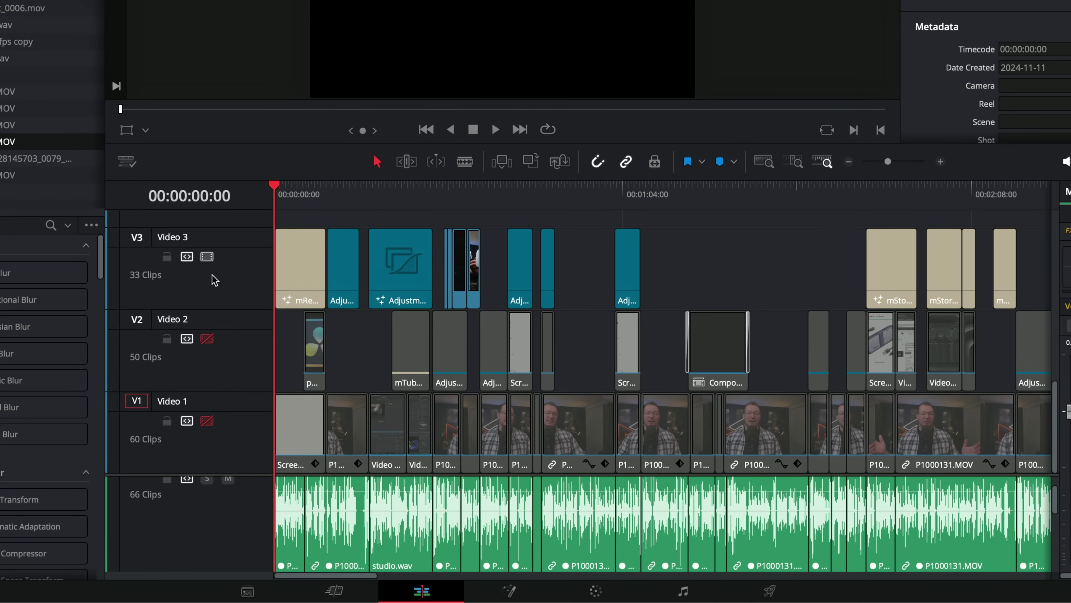
left_click(207, 257)
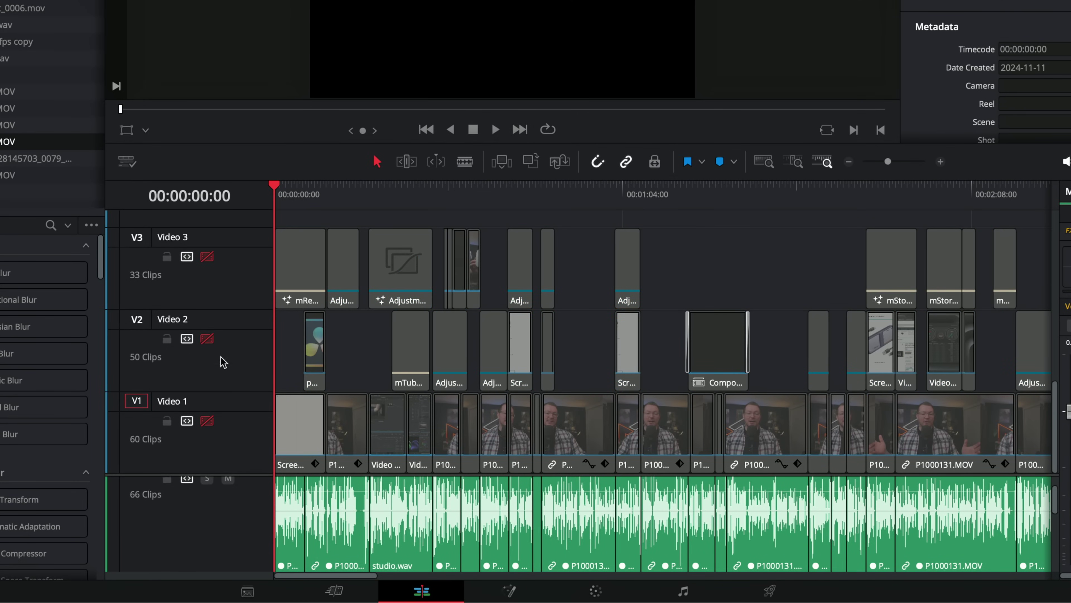
left_click(207, 256)
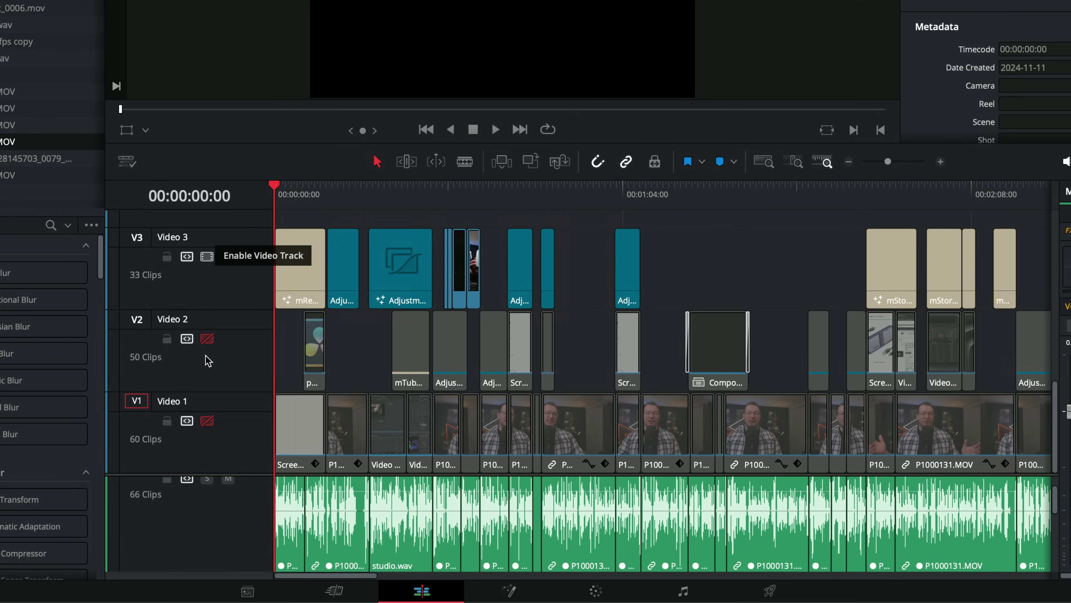
Enable the Video 2 and Video 1 tracks and disable the Video 3 track.
left_click(206, 338)
left_click(207, 421)
left_click(207, 257)
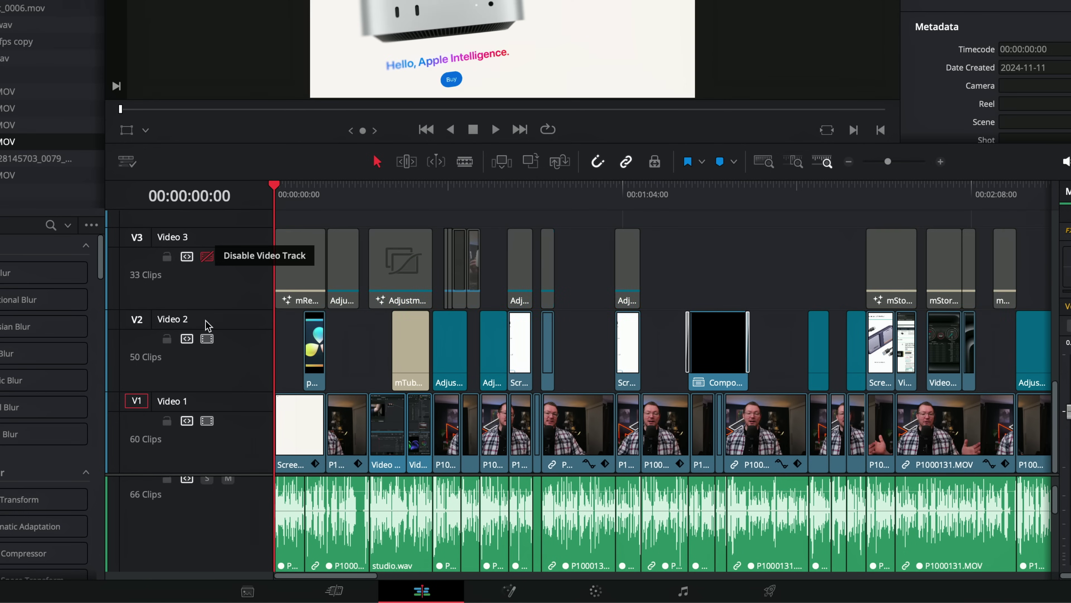
Re-enable the Video 3 track and turn Video 2 and Video 1 off and back on.
left_click(206, 338)
left_click(206, 421)
left_click(207, 256)
left_click(207, 338)
left_click(207, 420)
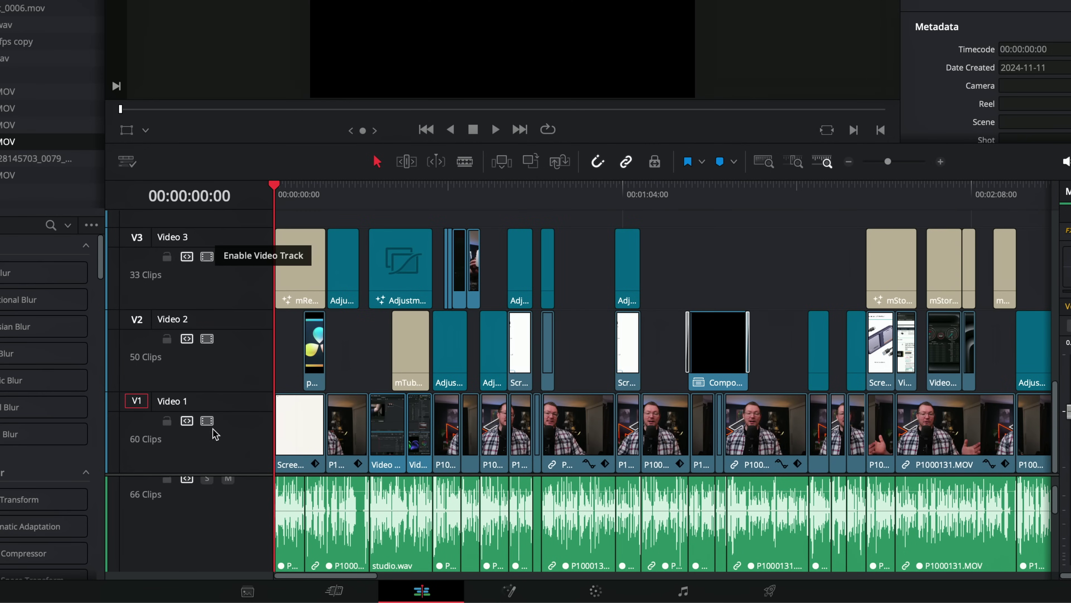
In the Film Look node's Film Look Creator, set the halation amount to 1.000 and its radius to 10.00.
scroll(427, 451, "down", 5)
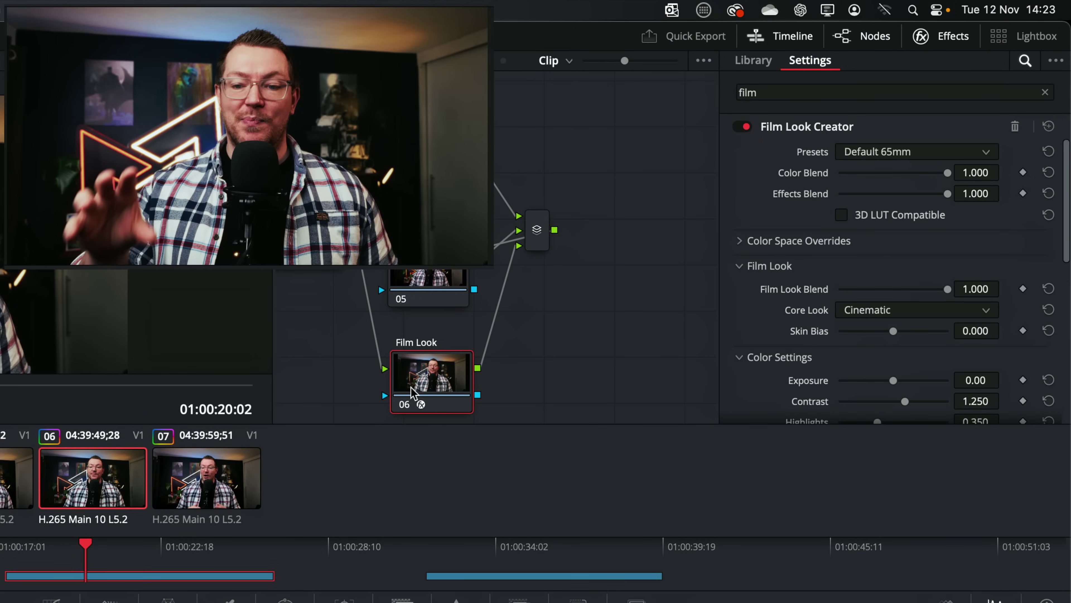
scroll(801, 274, "down", 10)
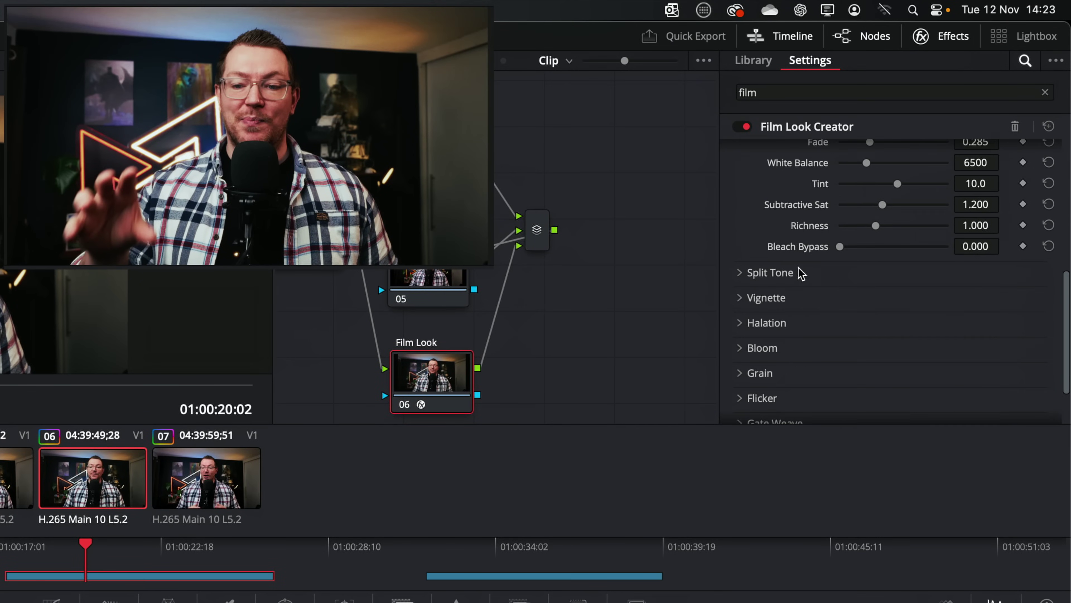
left_click(746, 255)
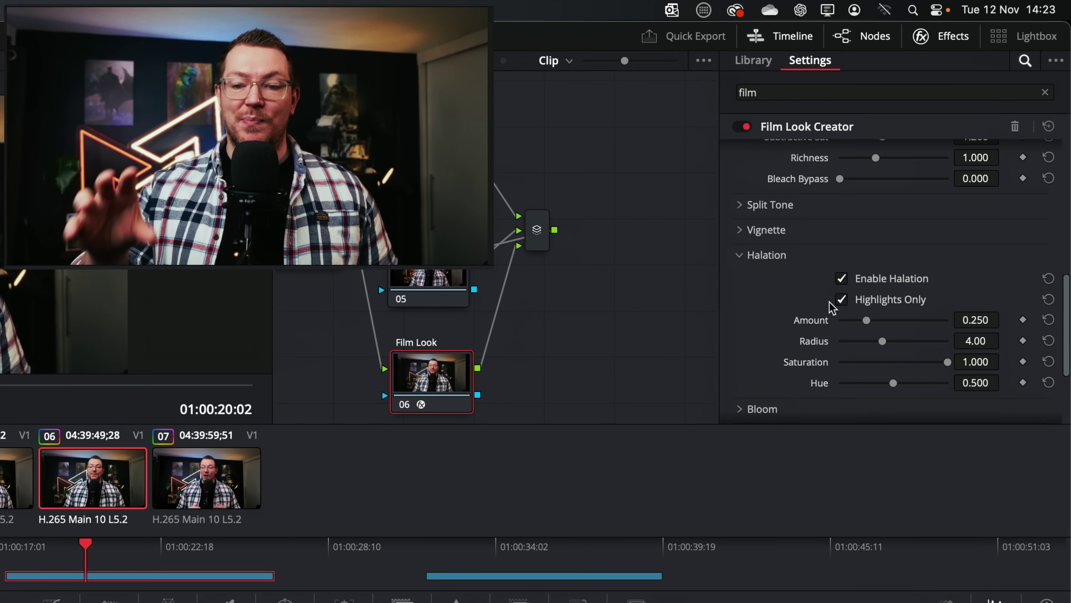
left_click_drag(867, 320, 929, 334)
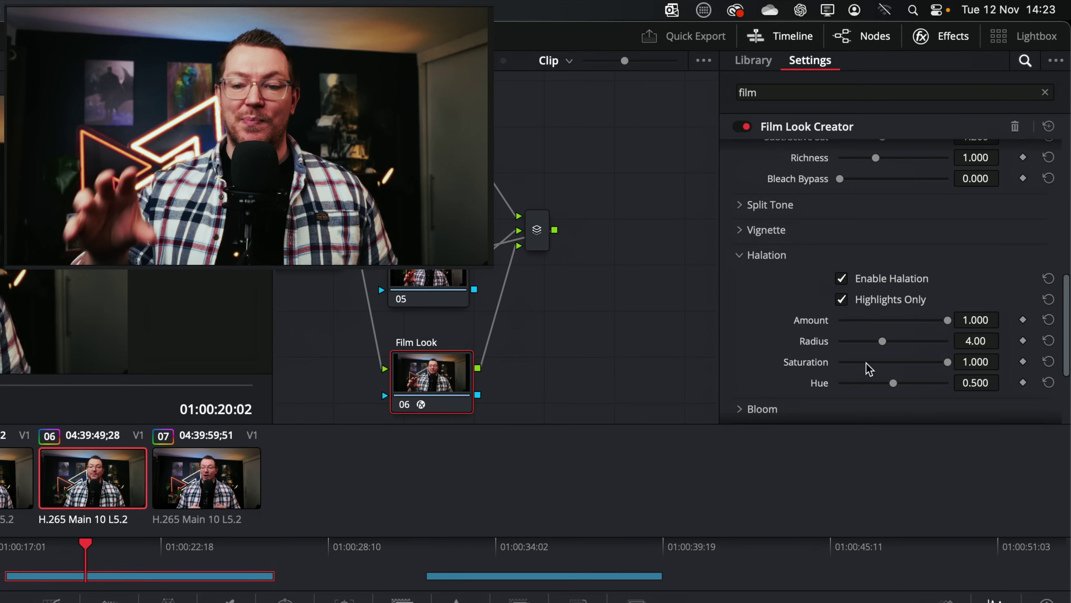
left_click_drag(883, 341, 944, 340)
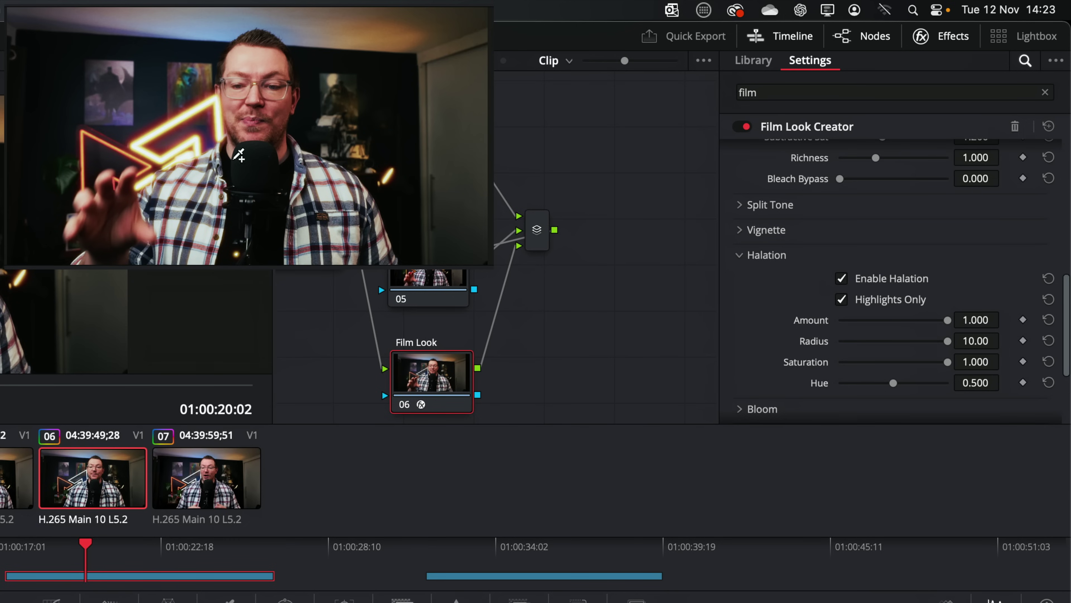
mouse_move(948, 364)
left_mouse_down()
mouse_move(875, 367)
mouse_move(949, 363)
left_mouse_up()
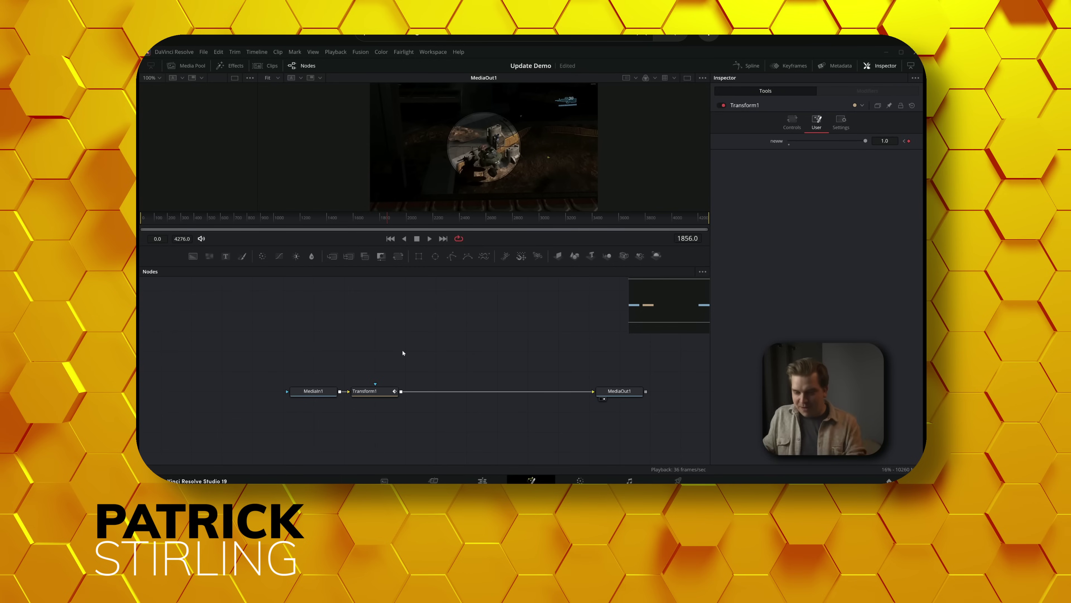
Insert a Switch node between MediaIn1 and MediaOut1 in Fusion and feed a Background node into it.
key("shift+space")
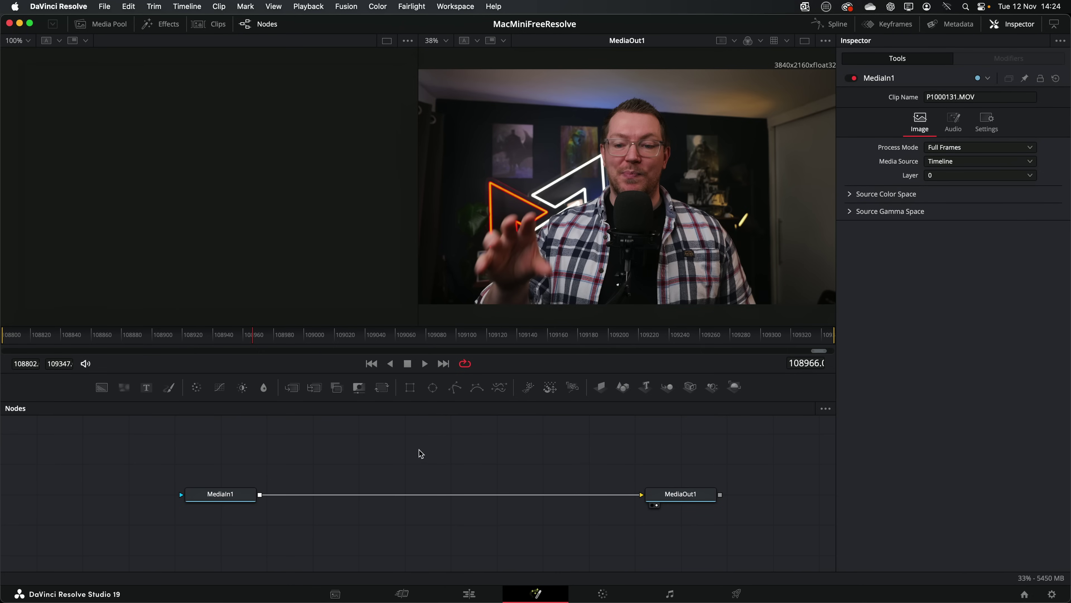
key("shift+space")
type("sw")
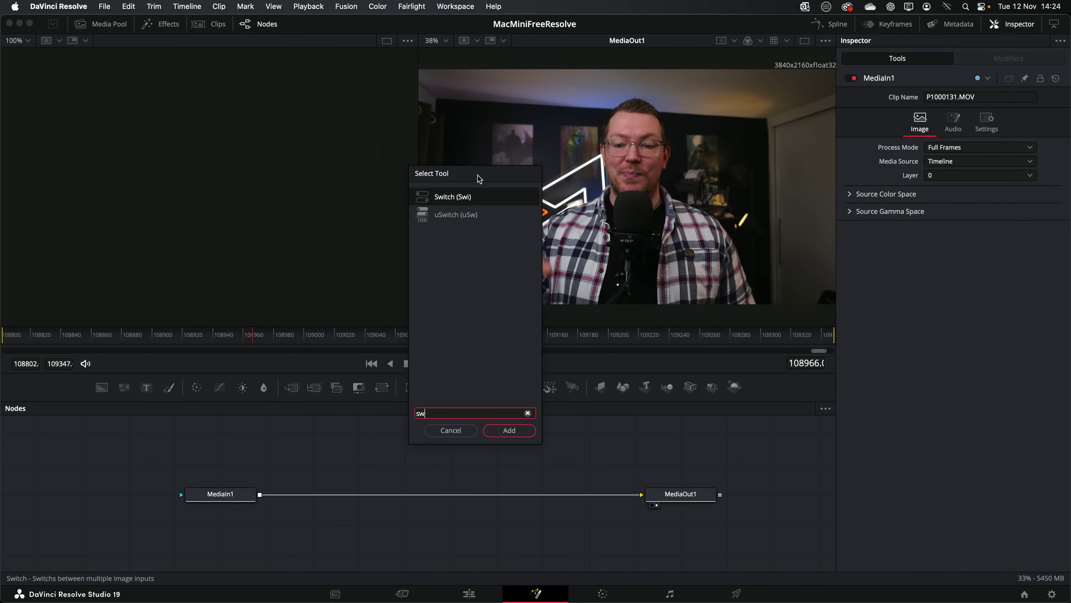
left_click(509, 430)
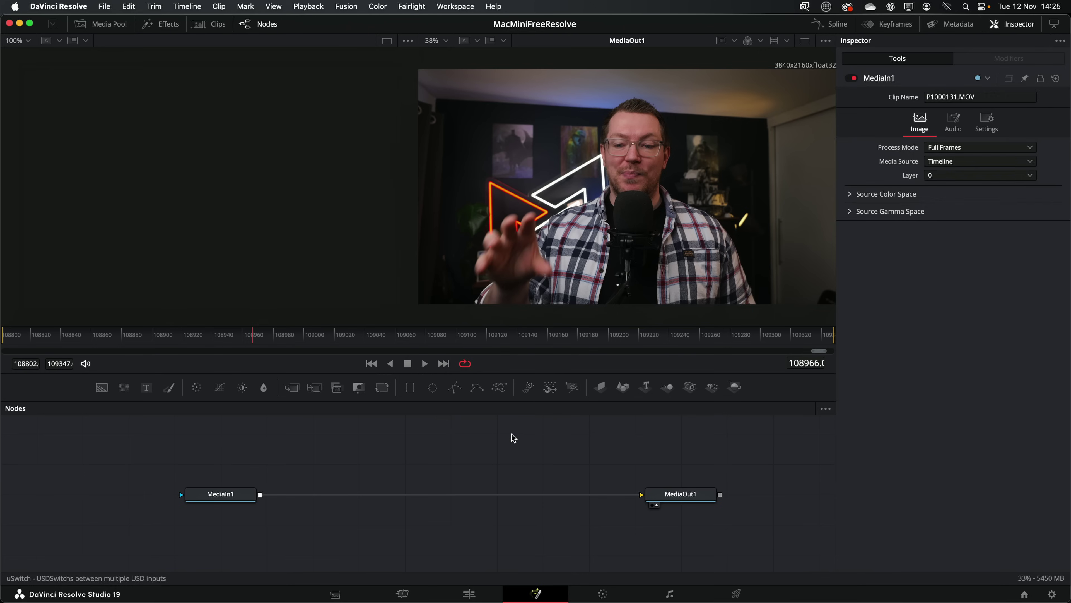
left_click_drag(399, 492, 426, 490)
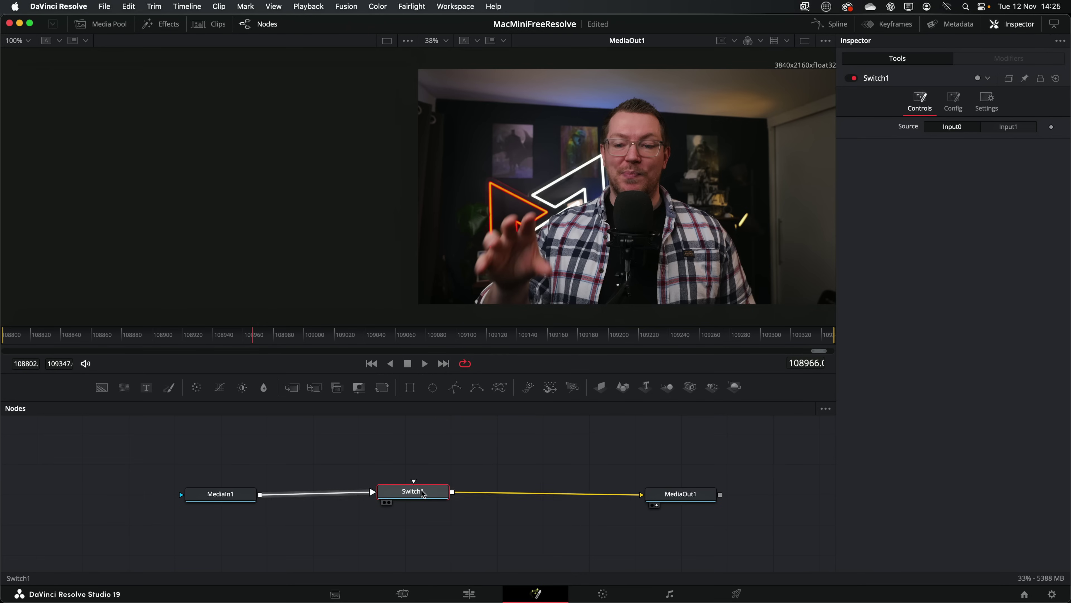
left_click_drag(101, 387, 426, 502)
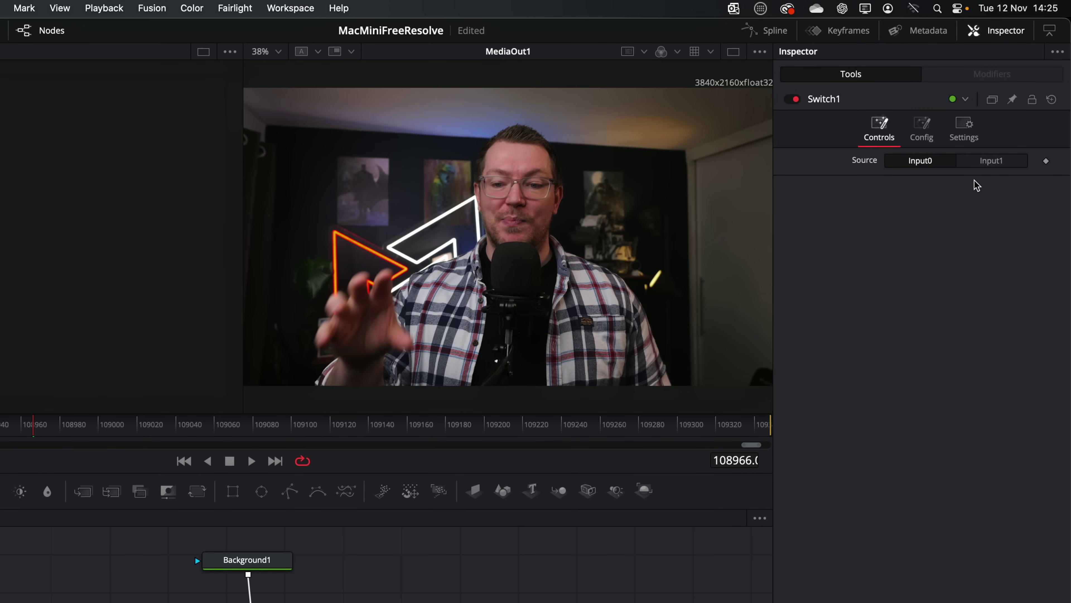
Alternate Switch1's source between Input1 and Input0 twice, ending on Input0.
left_click(995, 168)
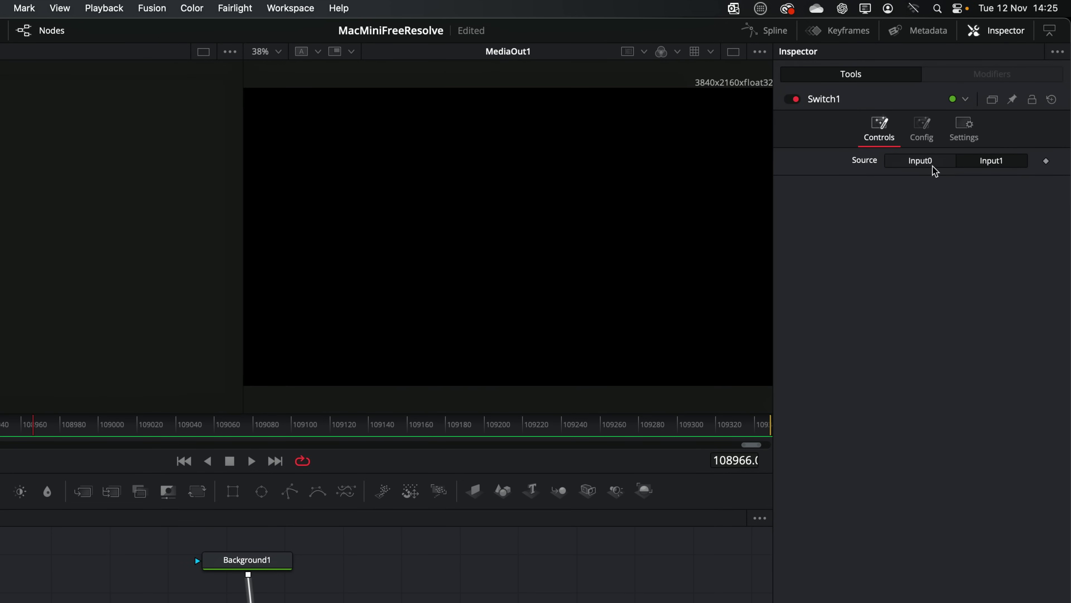
left_click(933, 167)
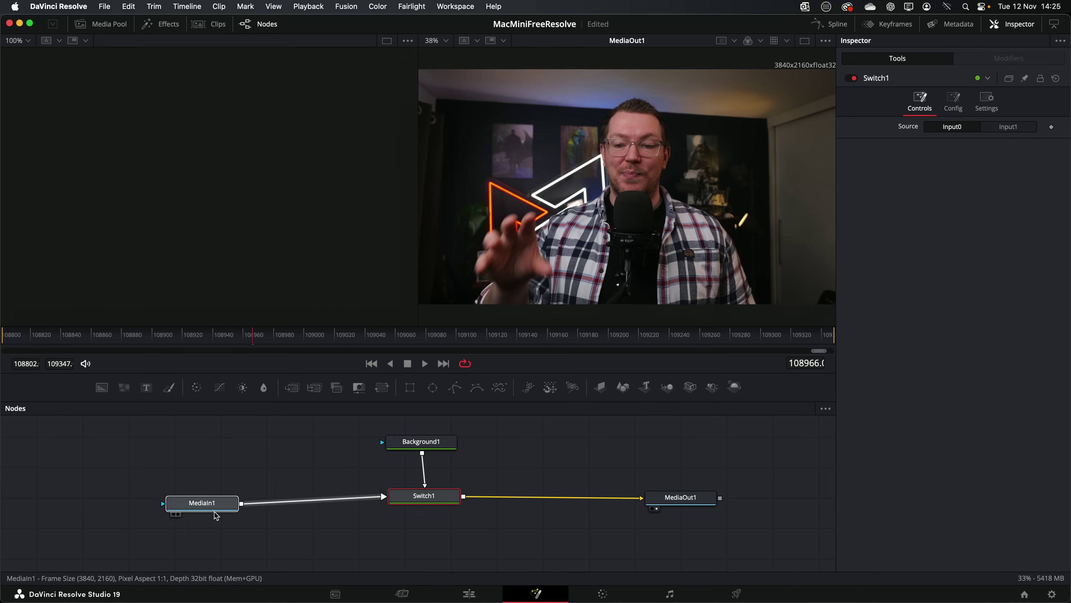
left_click(206, 507)
left_click(423, 495)
left_click(1012, 126)
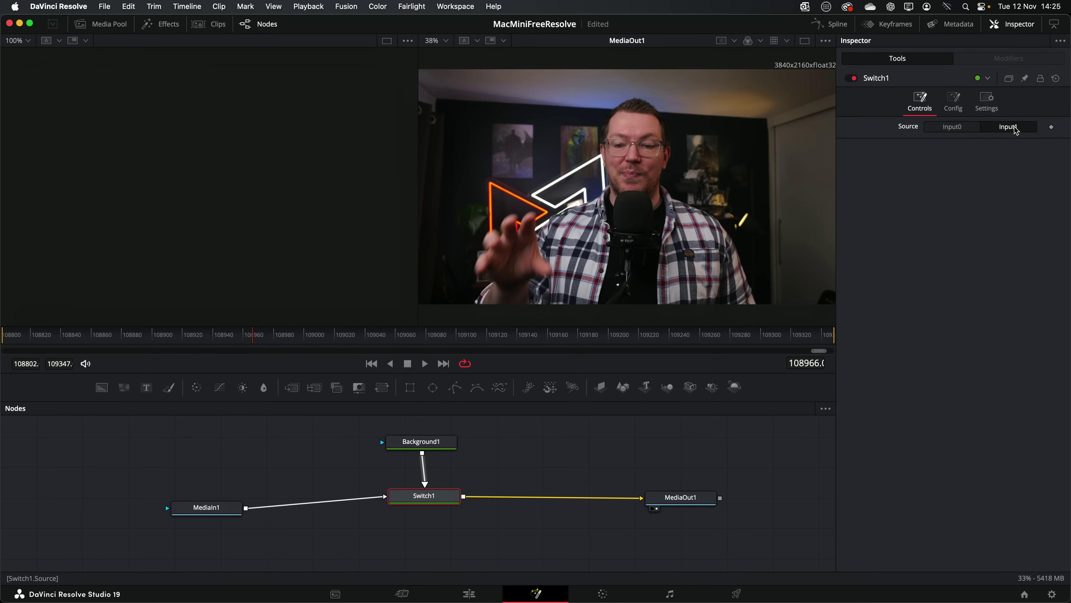
left_click(952, 126)
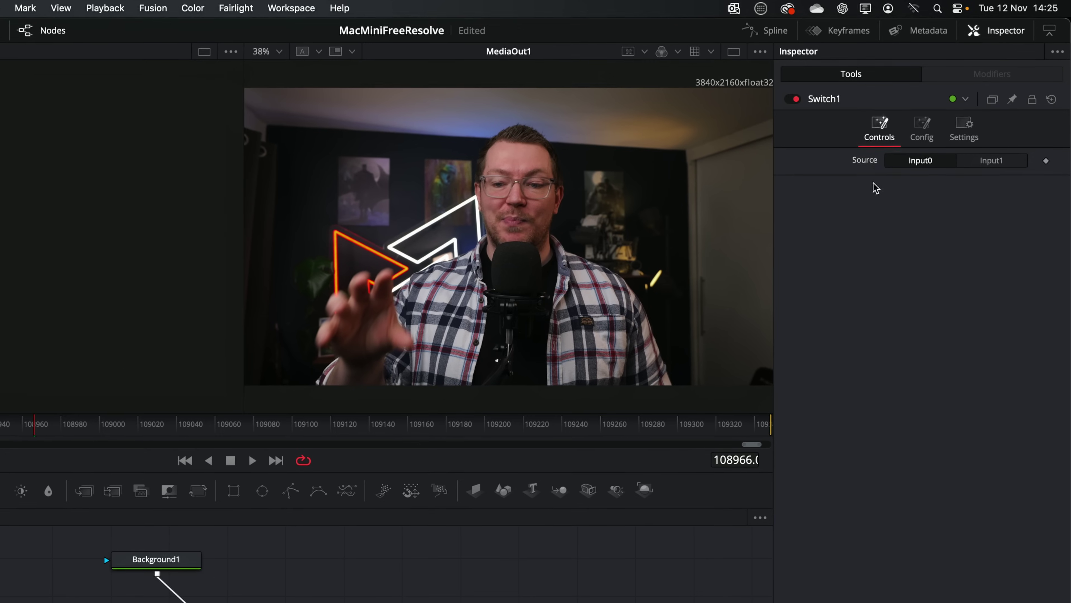
Set Switch1's number of inputs to 6 and connect a second, red Background node to it.
left_click(923, 131)
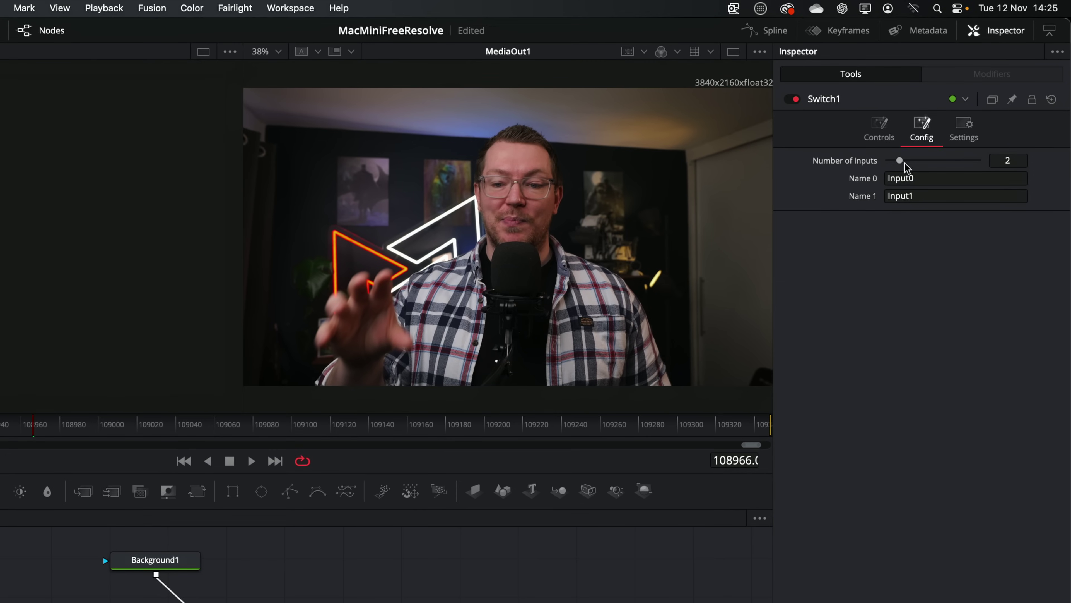
left_click_drag(944, 169, 944, 168)
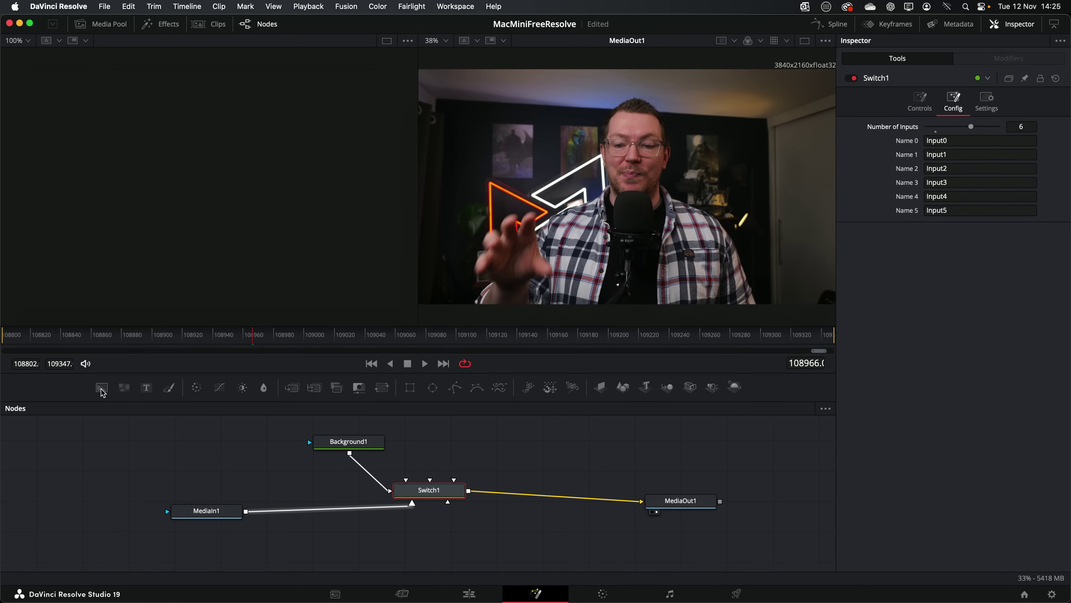
left_click_drag(104, 391, 458, 443)
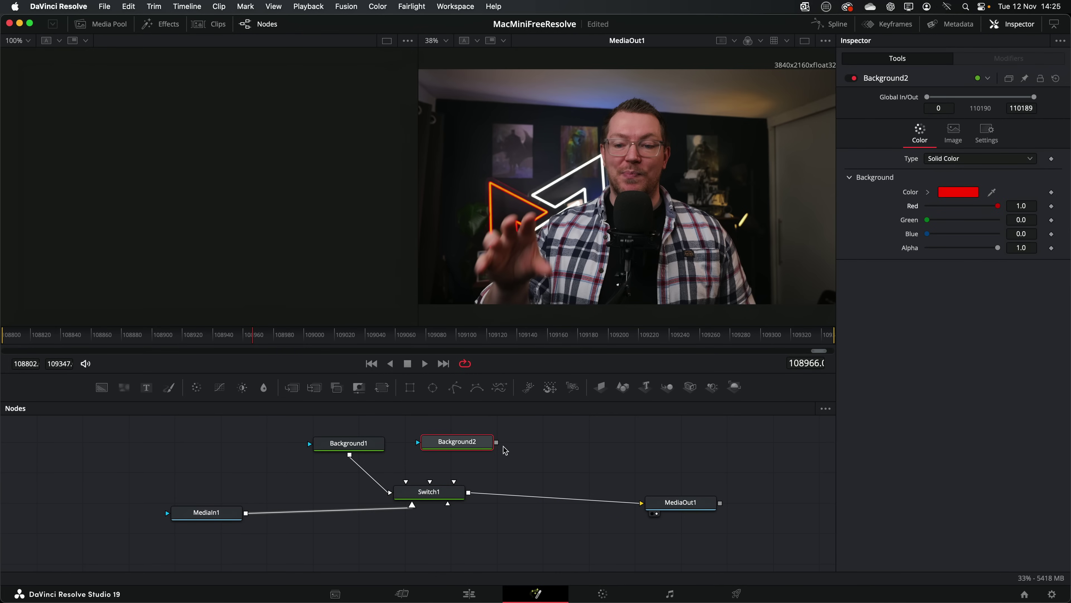
left_click_drag(462, 480, 454, 482)
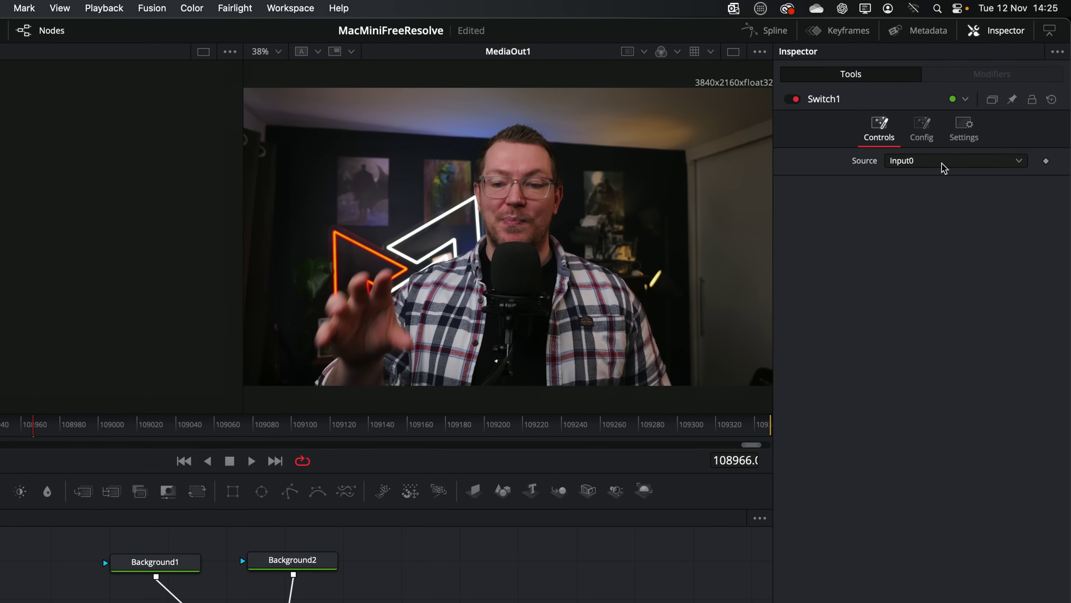
Try Input1 and Input2 as Switch1's source, and call up an expression for the Source parameter.
left_click(944, 164)
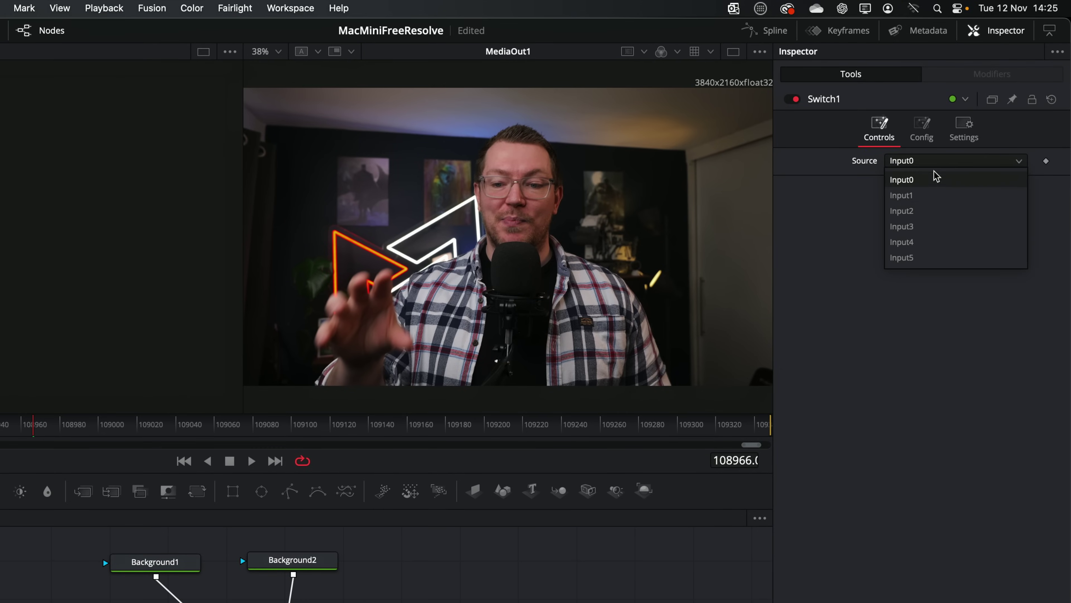
left_click(920, 197)
left_click(925, 161)
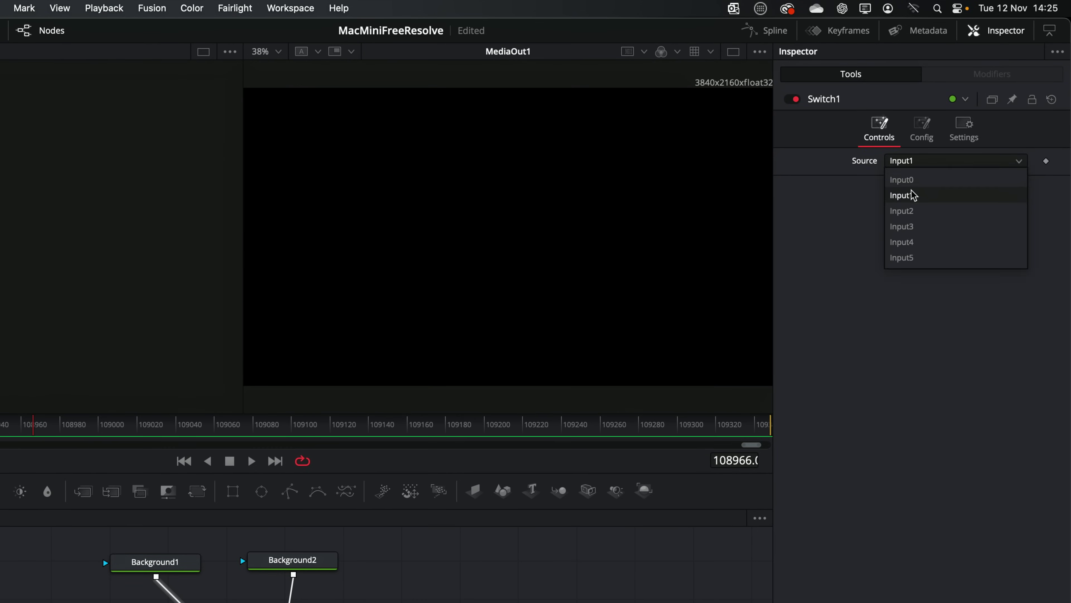
left_click(912, 210)
left_click(918, 162)
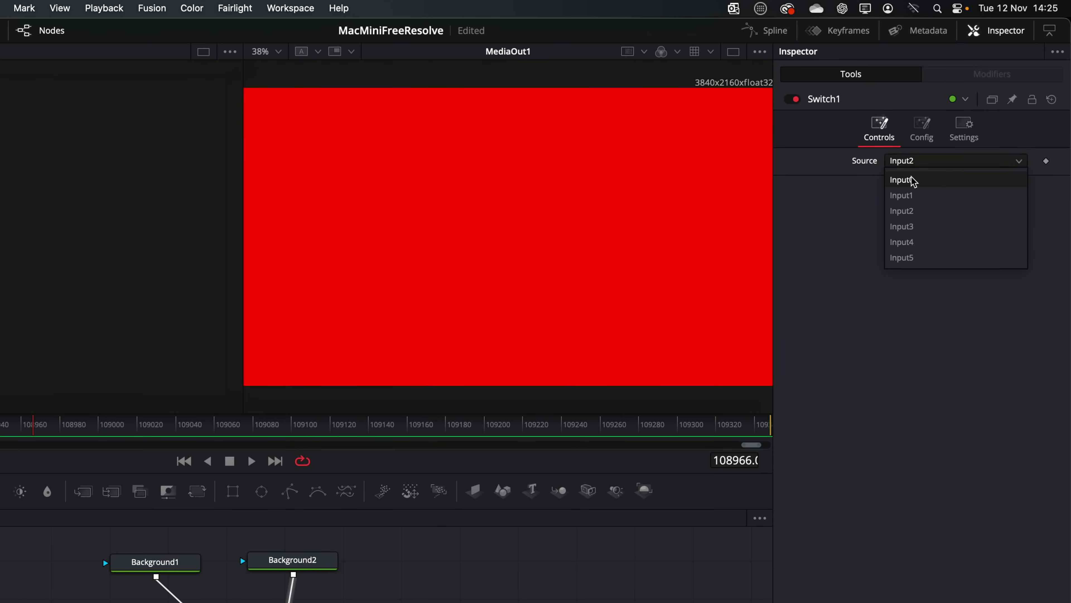
right_click(863, 161)
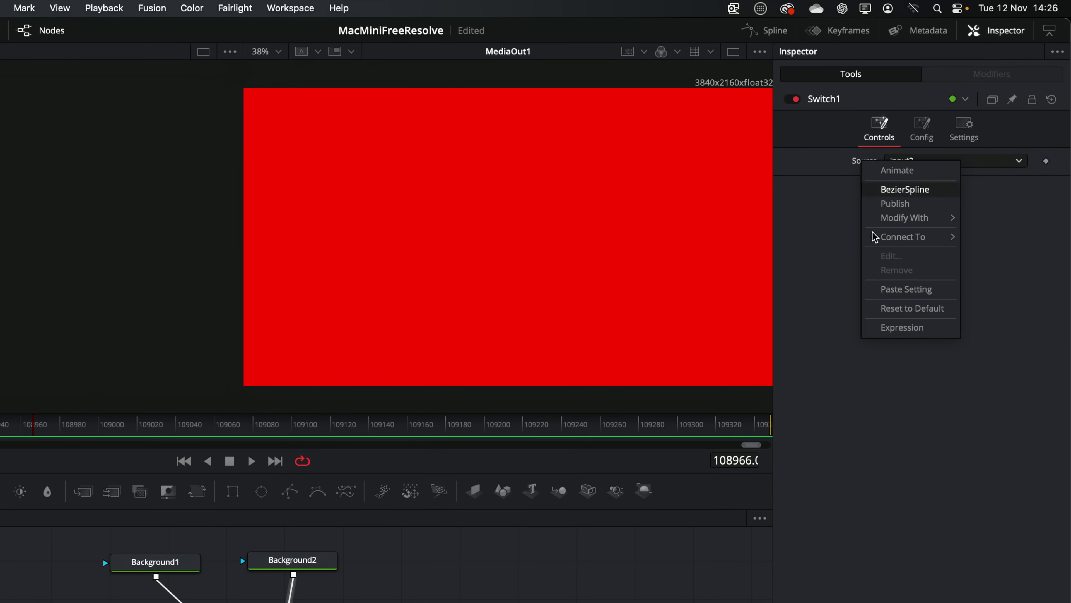
left_click(906, 329)
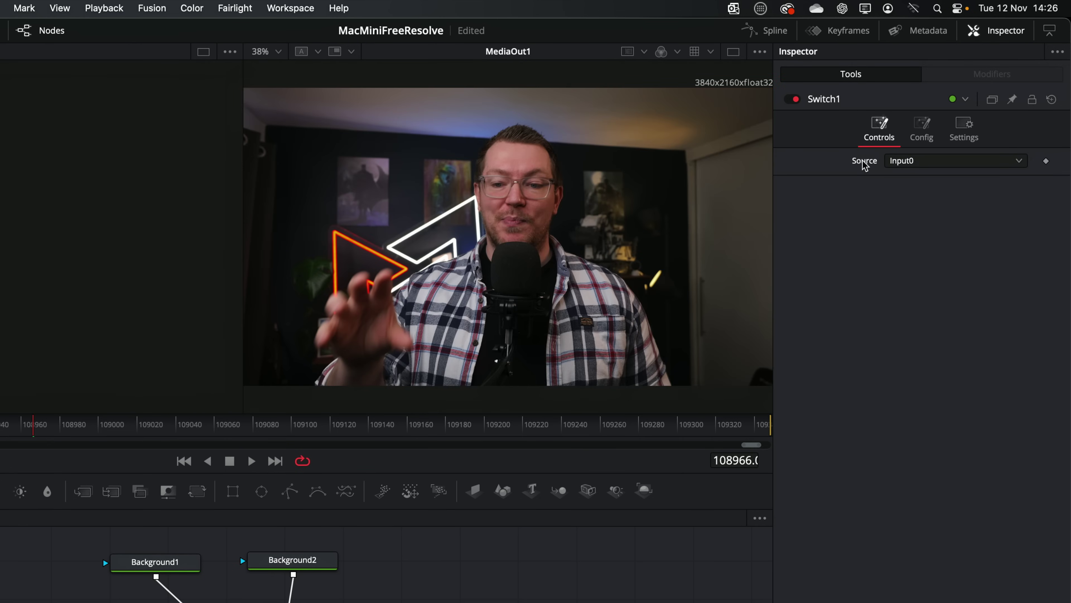
Modify Switch1's Source parameter with the Switch modifier and show the modifier's settings.
right_click(862, 165)
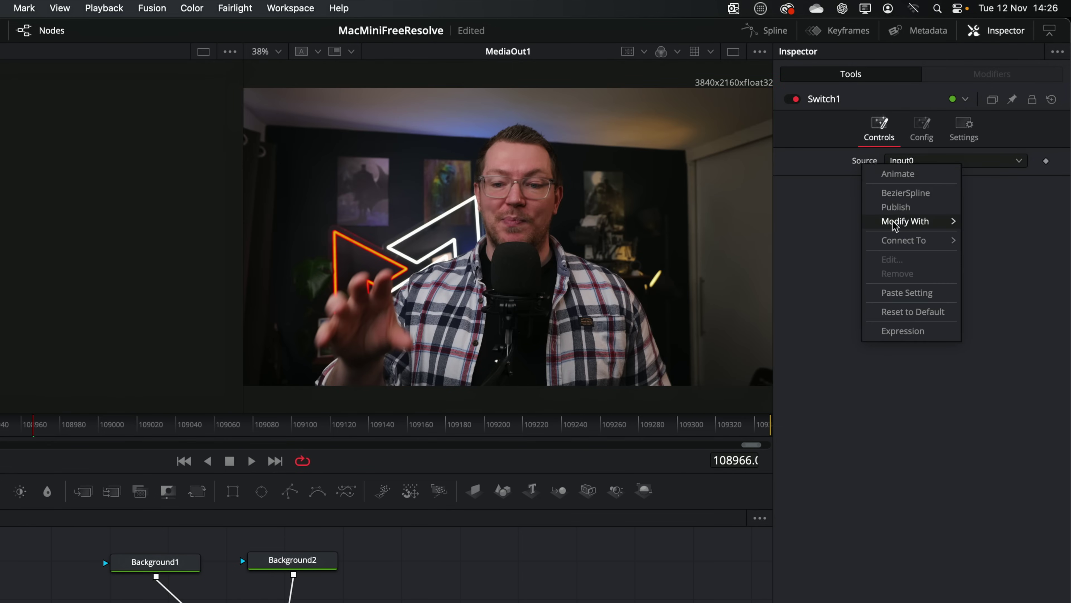
mouse_move(895, 225)
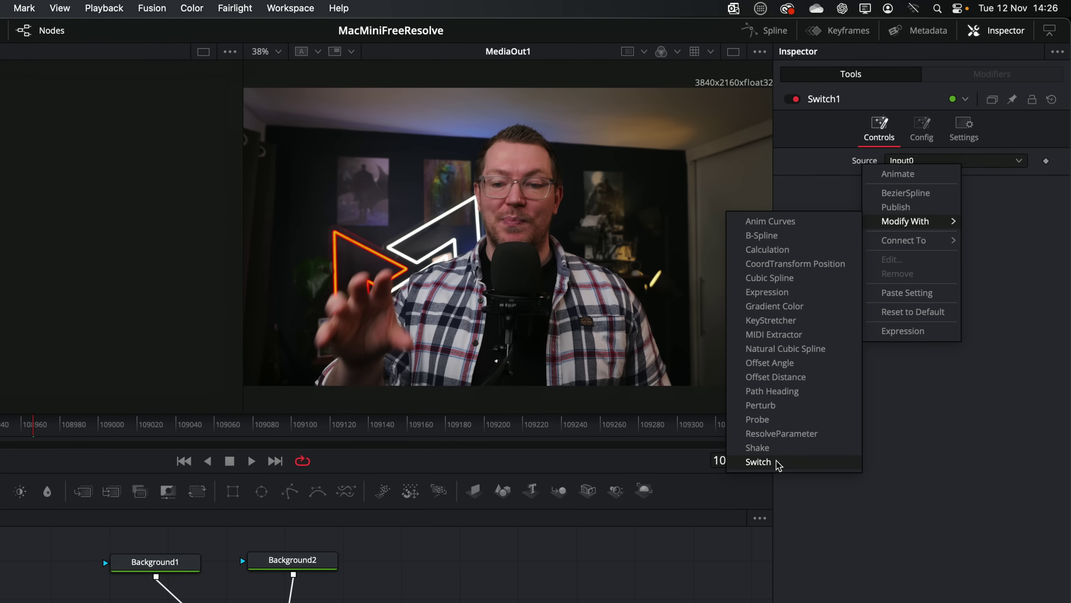
left_click(758, 462)
left_click(1001, 81)
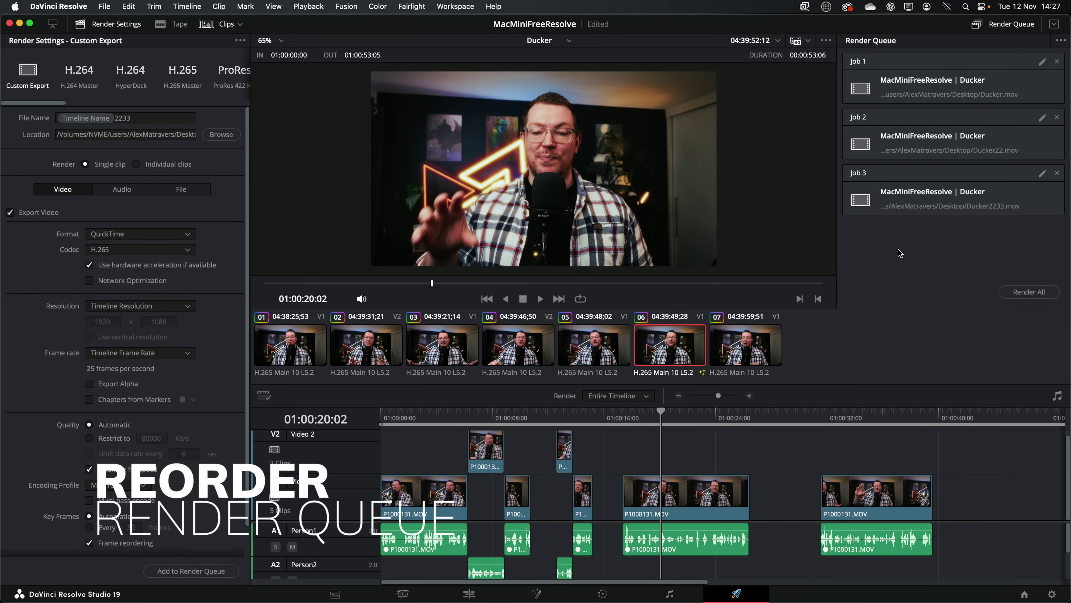
Reorder the render queue so the jobs run as Ducker2233.mov, Ducker.mov and Ducker22.mov.
left_click(909, 175)
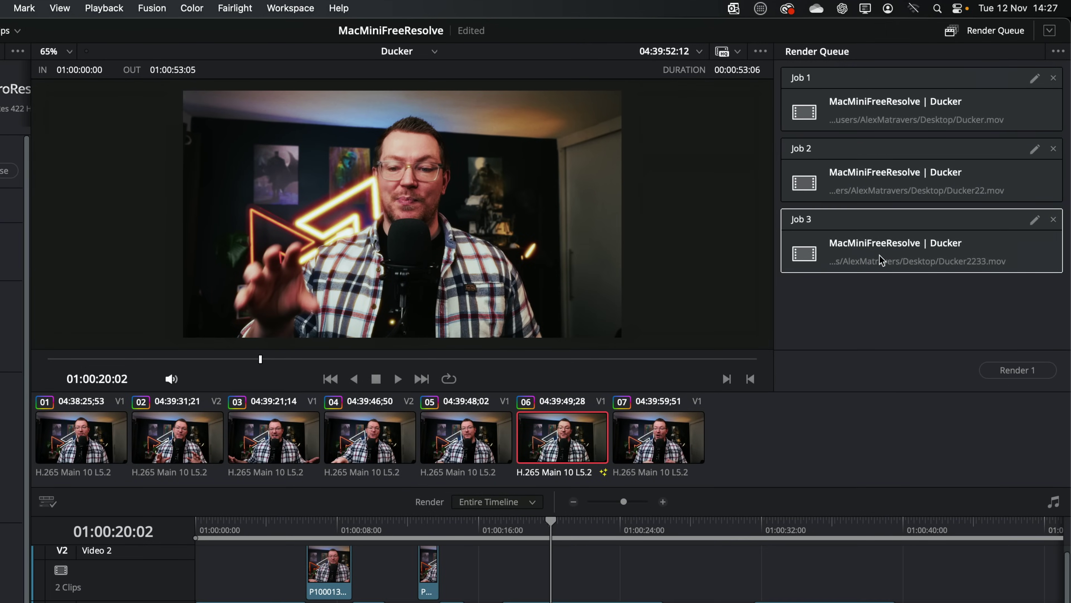
left_click_drag(920, 199, 910, 174)
left_click_drag(866, 220, 864, 169)
left_click_drag(858, 115, 850, 199)
left_click(927, 337)
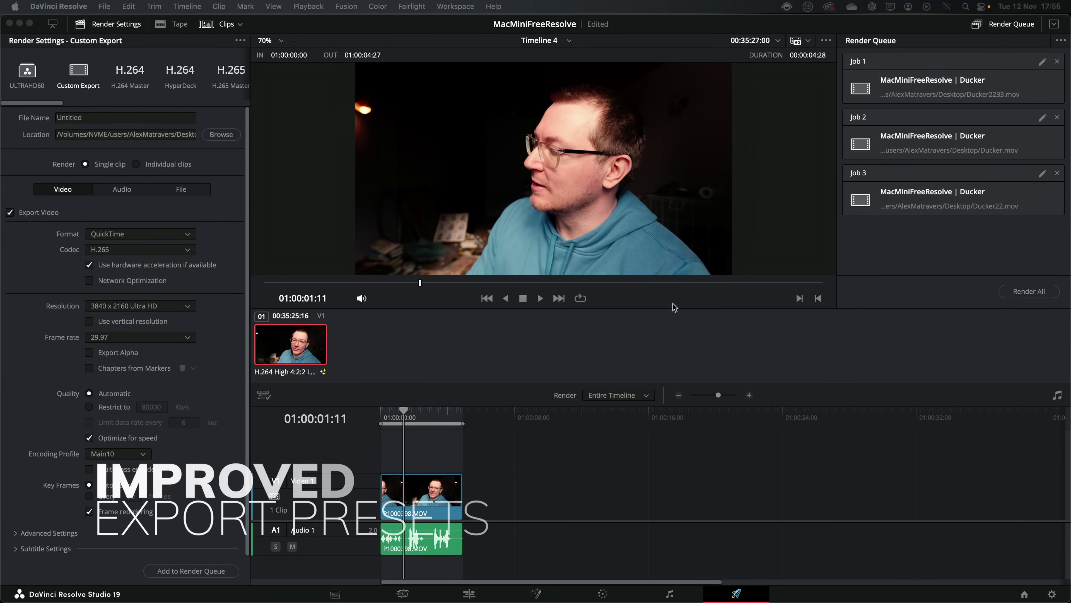
Save the current render settings for Timeline 4 as a new preset named asdfadsf.
left_click(612, 358)
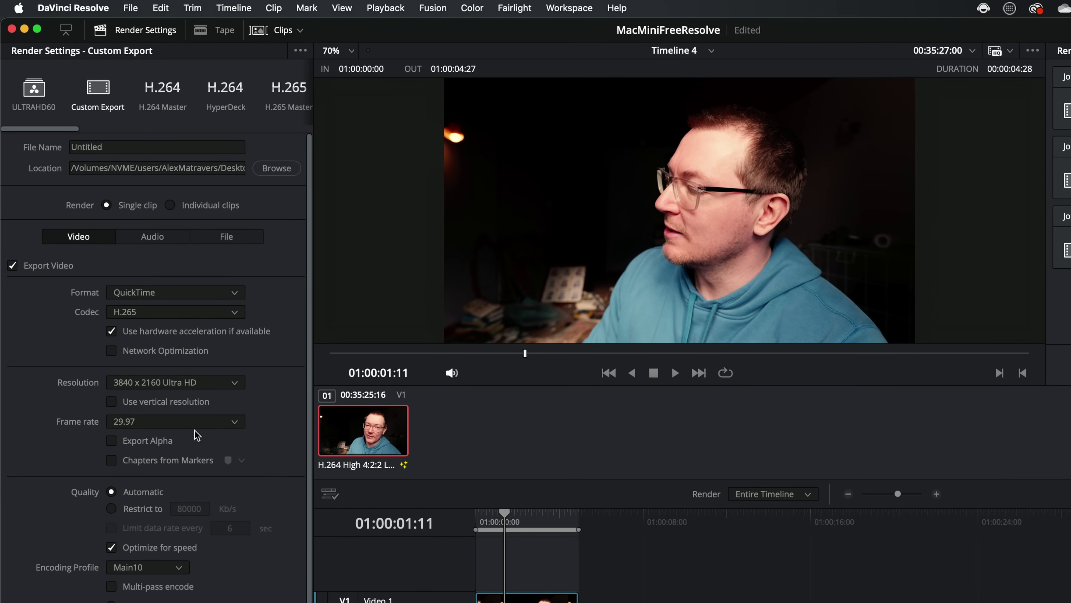
left_click(301, 52)
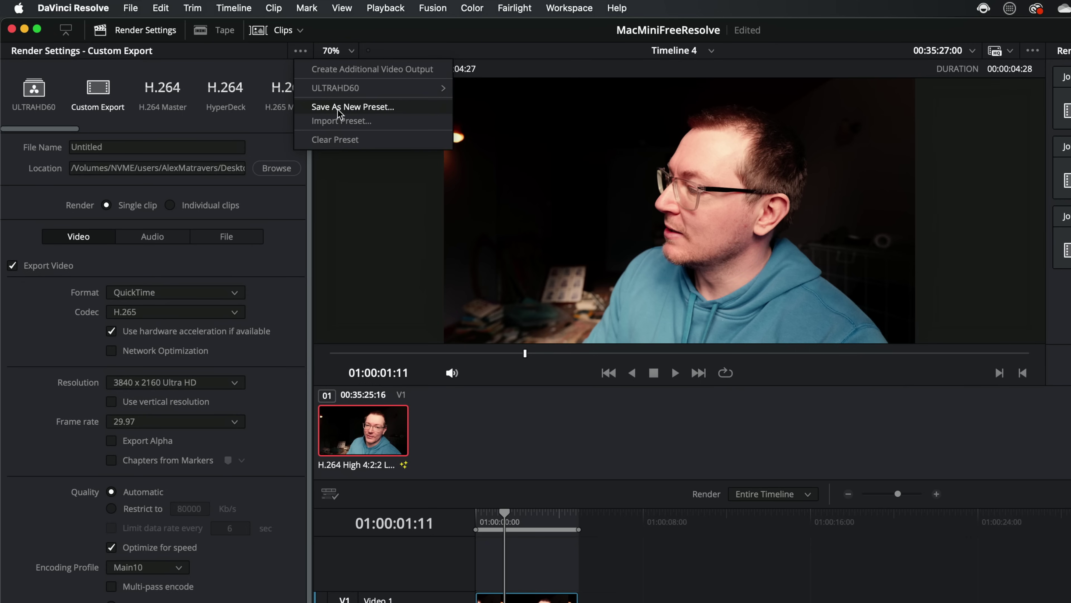
left_click(355, 110)
type("asdfadsf")
key("Return")
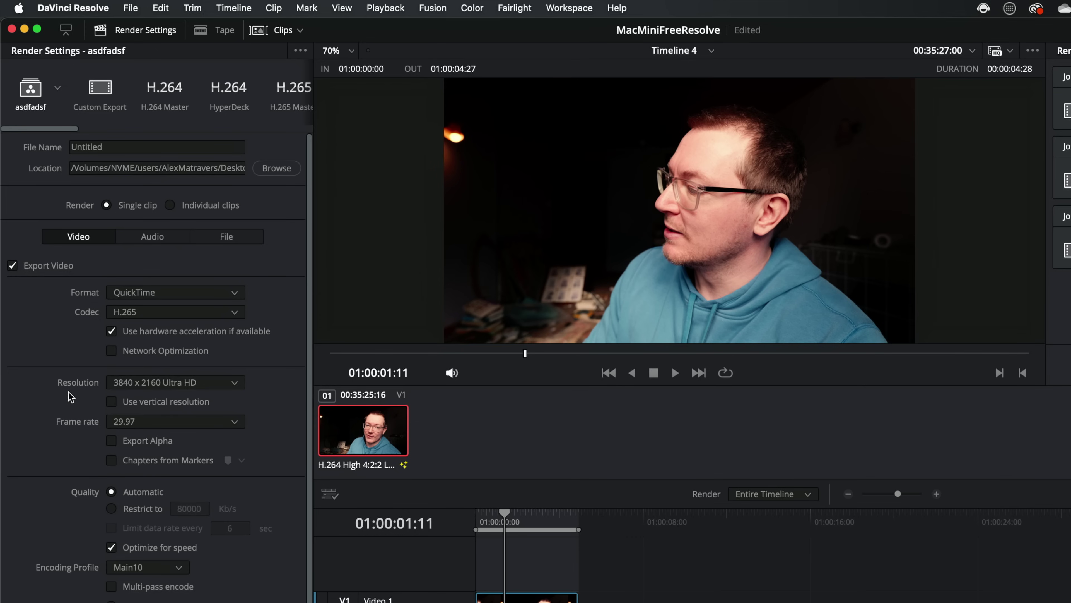
Set the export resolution to Timeline Resolution and the frame rate to Timeline Frame Rate.
left_click(180, 383)
scroll(177, 422, "up", 3)
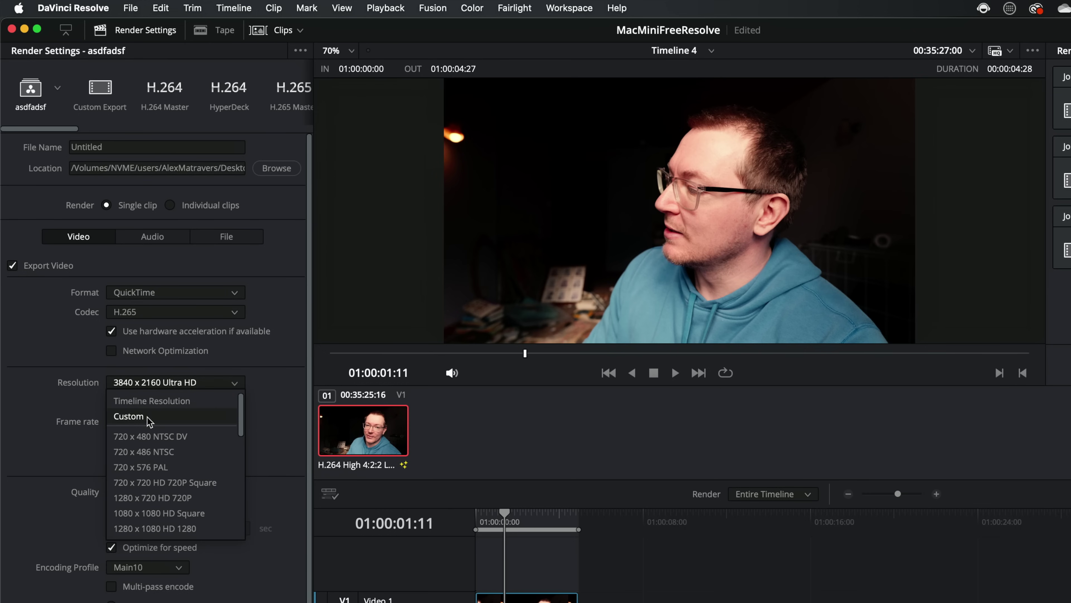
left_click(147, 402)
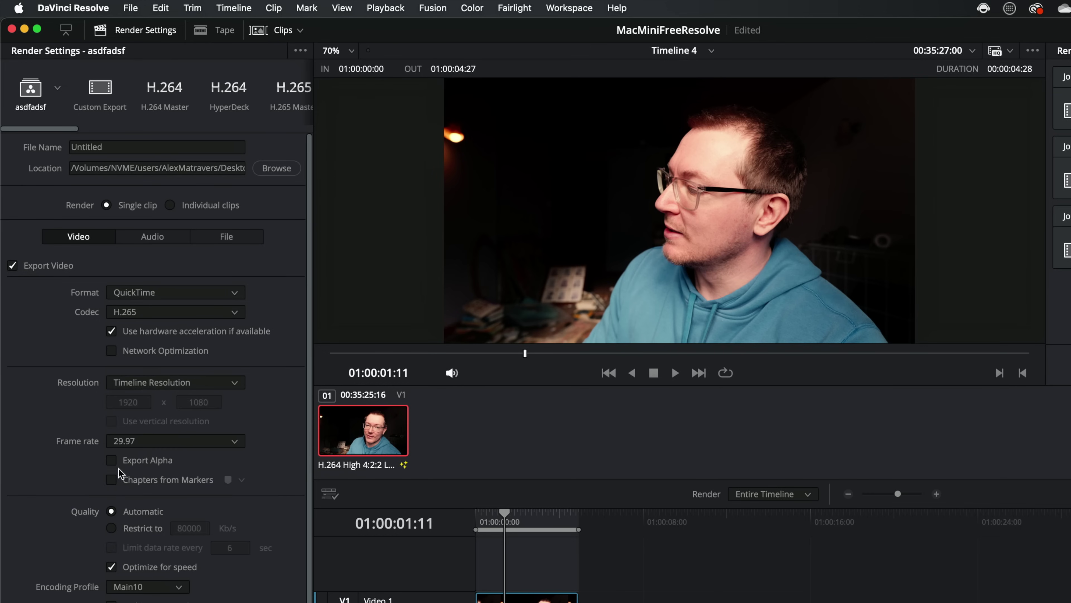
left_click(144, 441)
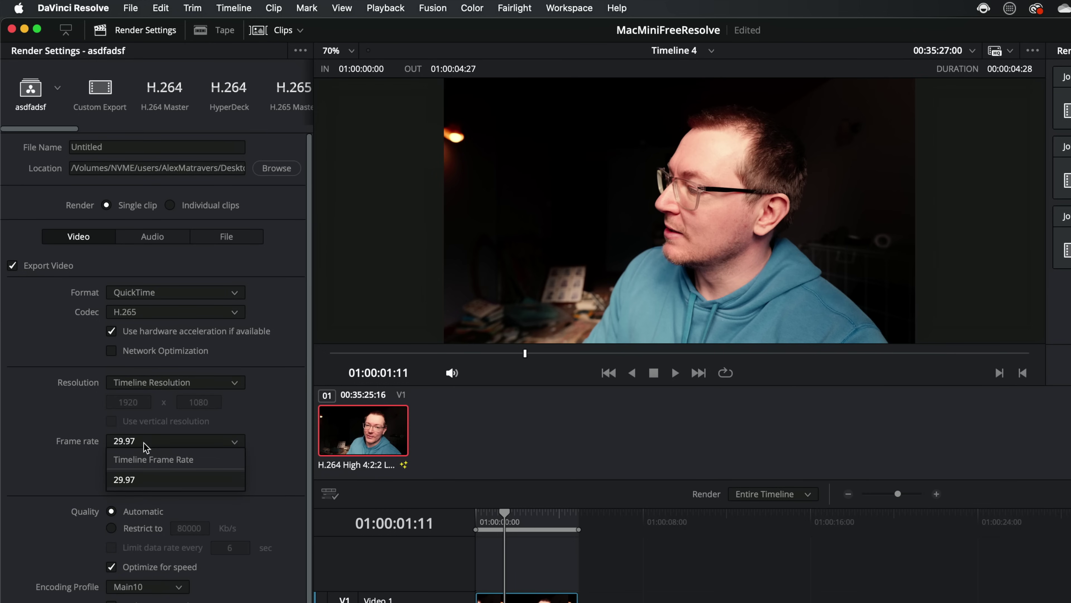
left_click(154, 460)
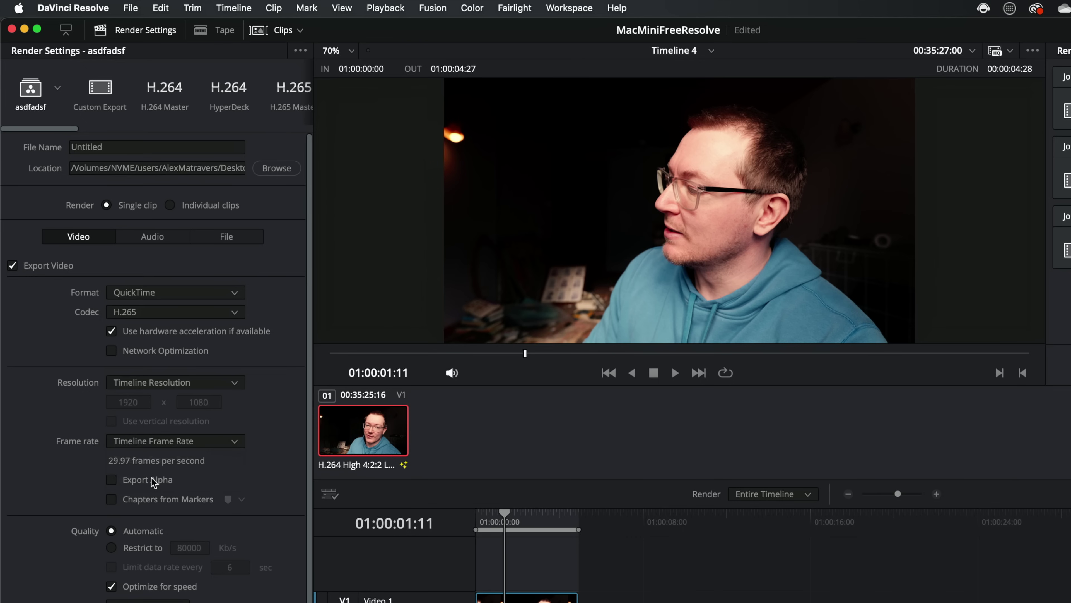
Save the current render settings as a new preset named NewOne.
left_click(300, 50)
left_click(352, 120)
type("NewOne")
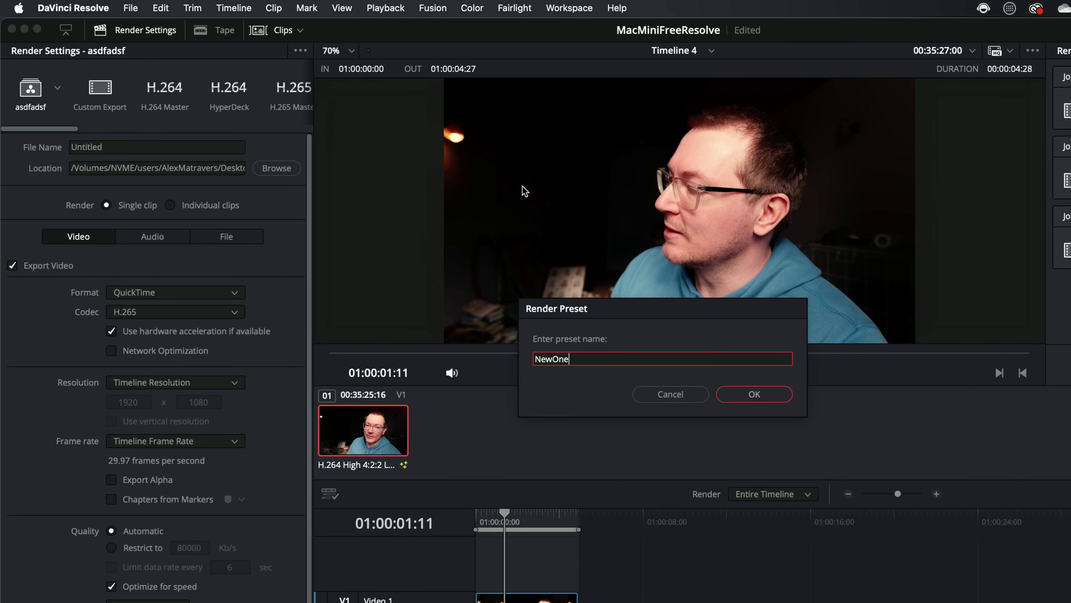
key("Return")
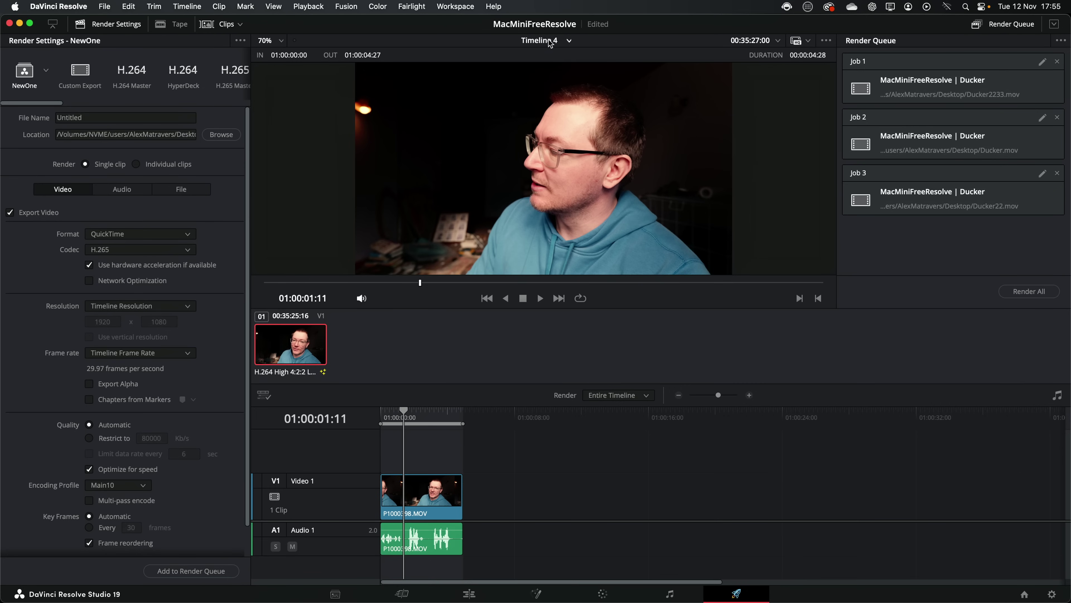
Switch the timeline for export to Youtube 30fps copy 2, and from there to MacMiniFreeYoutube60.
left_click(551, 44)
left_click(555, 71)
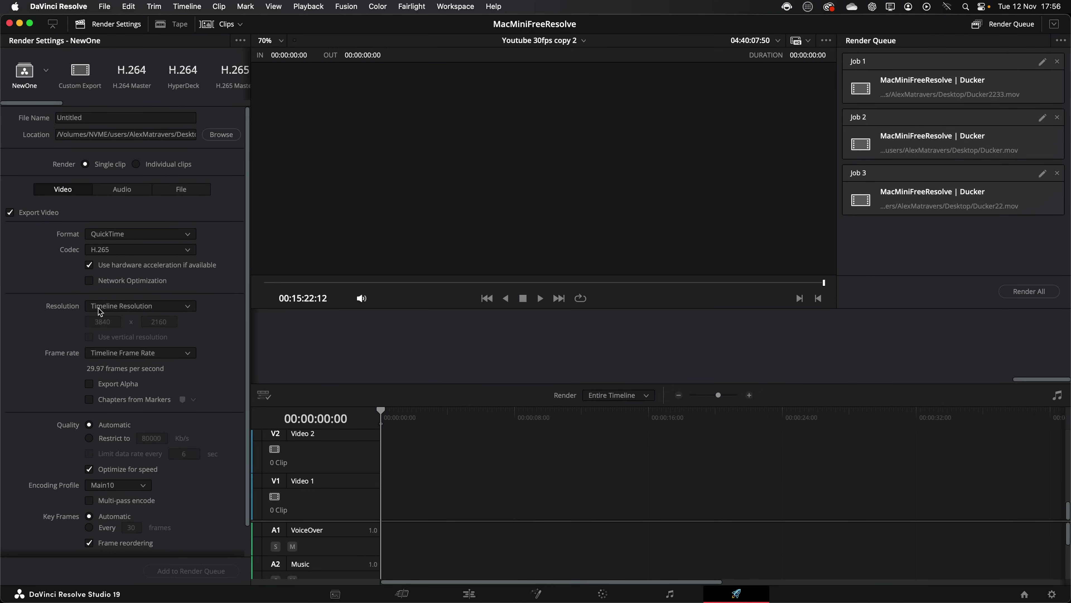
left_click(551, 44)
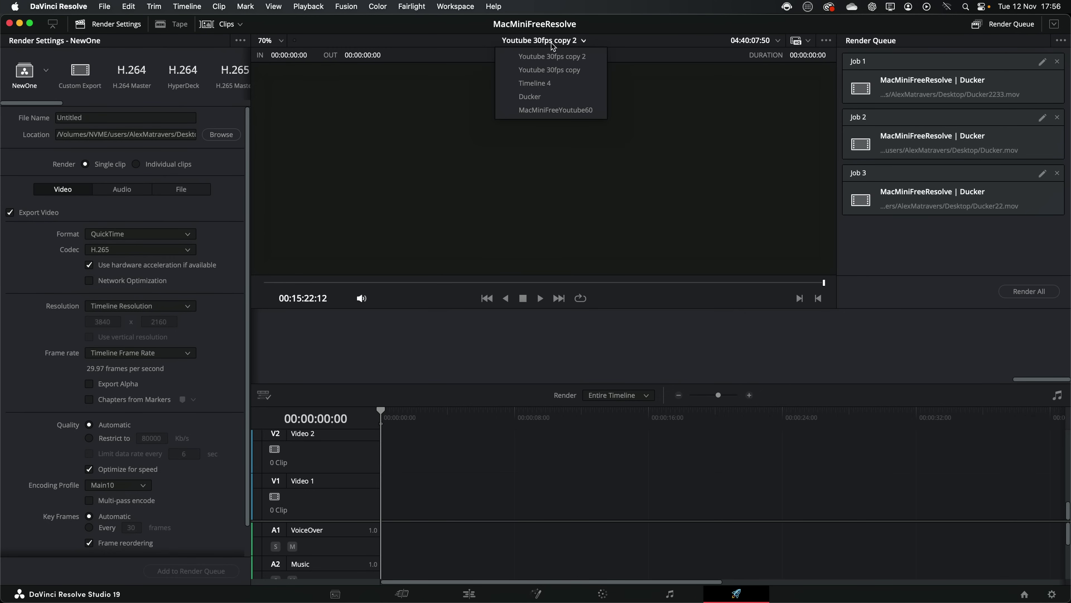
left_click(552, 110)
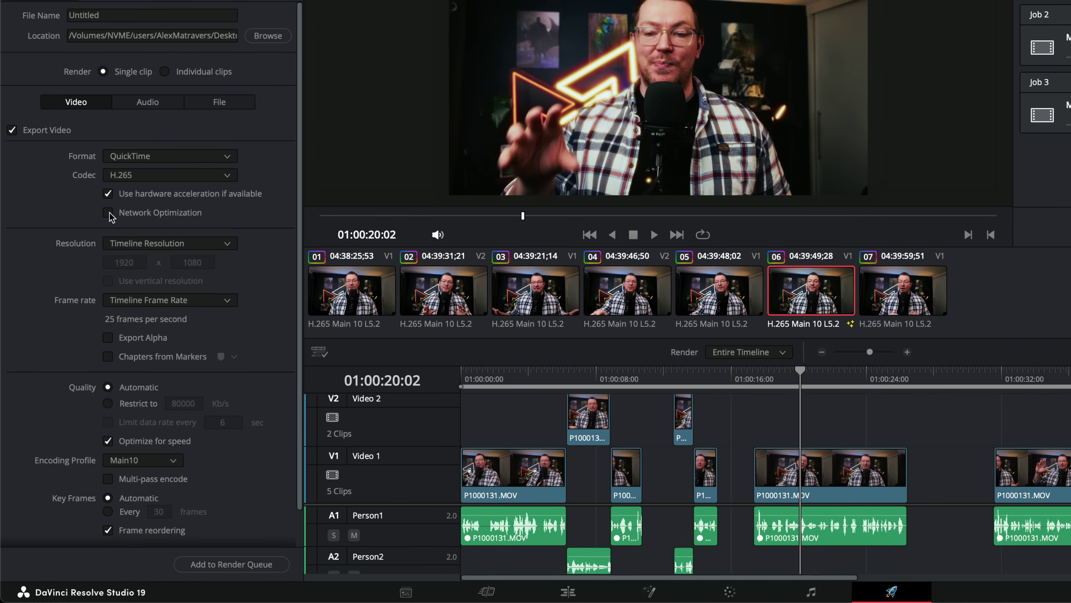
Try the Main encoding profile for the H.265 export and set the profile back to Main10.
left_click(125, 178)
left_click(129, 179)
left_click(126, 461)
left_click(120, 478)
left_click(145, 463)
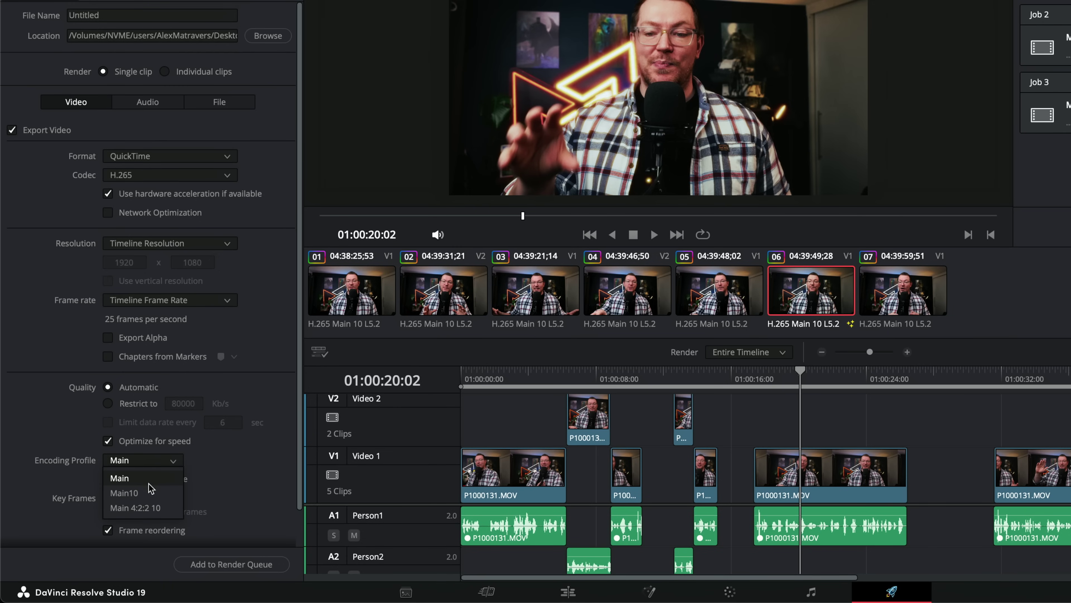
left_click(136, 494)
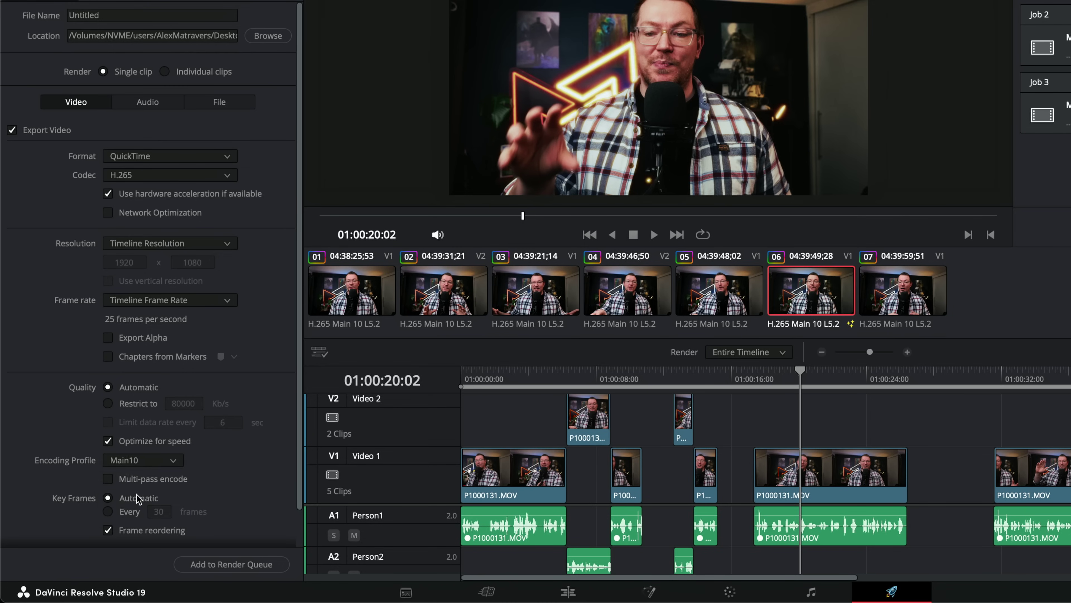